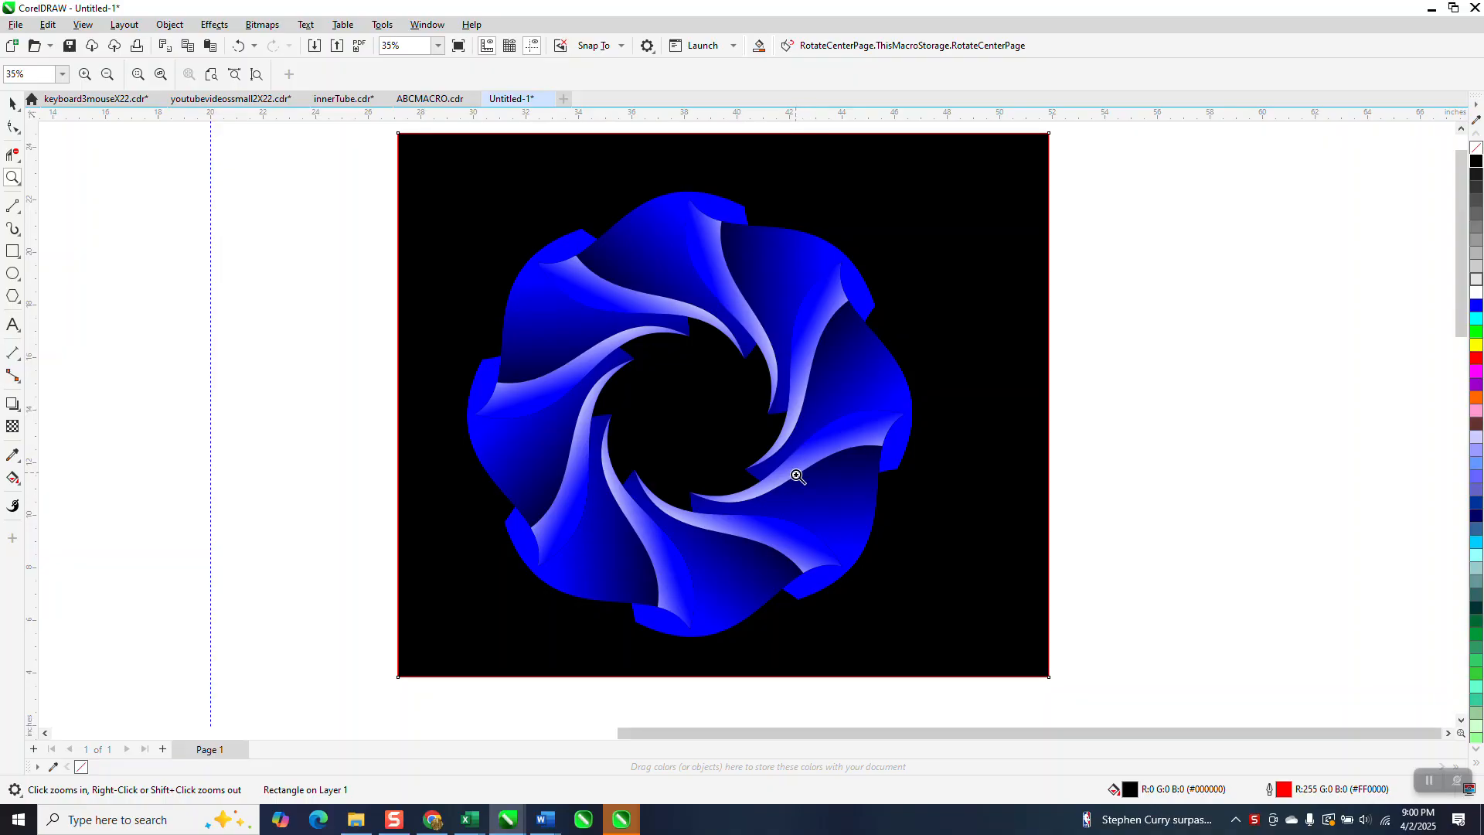
Draw a six-sided polygon about 16.45 inches wide and 18.99 inches high and centre it on the page
{"action": "scroll", "coordinate": [833, 463], "scroll_direction": "down", "scroll_amount": 1}
{"action": "scroll", "coordinate": [833, 464], "scroll_direction": "down", "scroll_amount": 5}
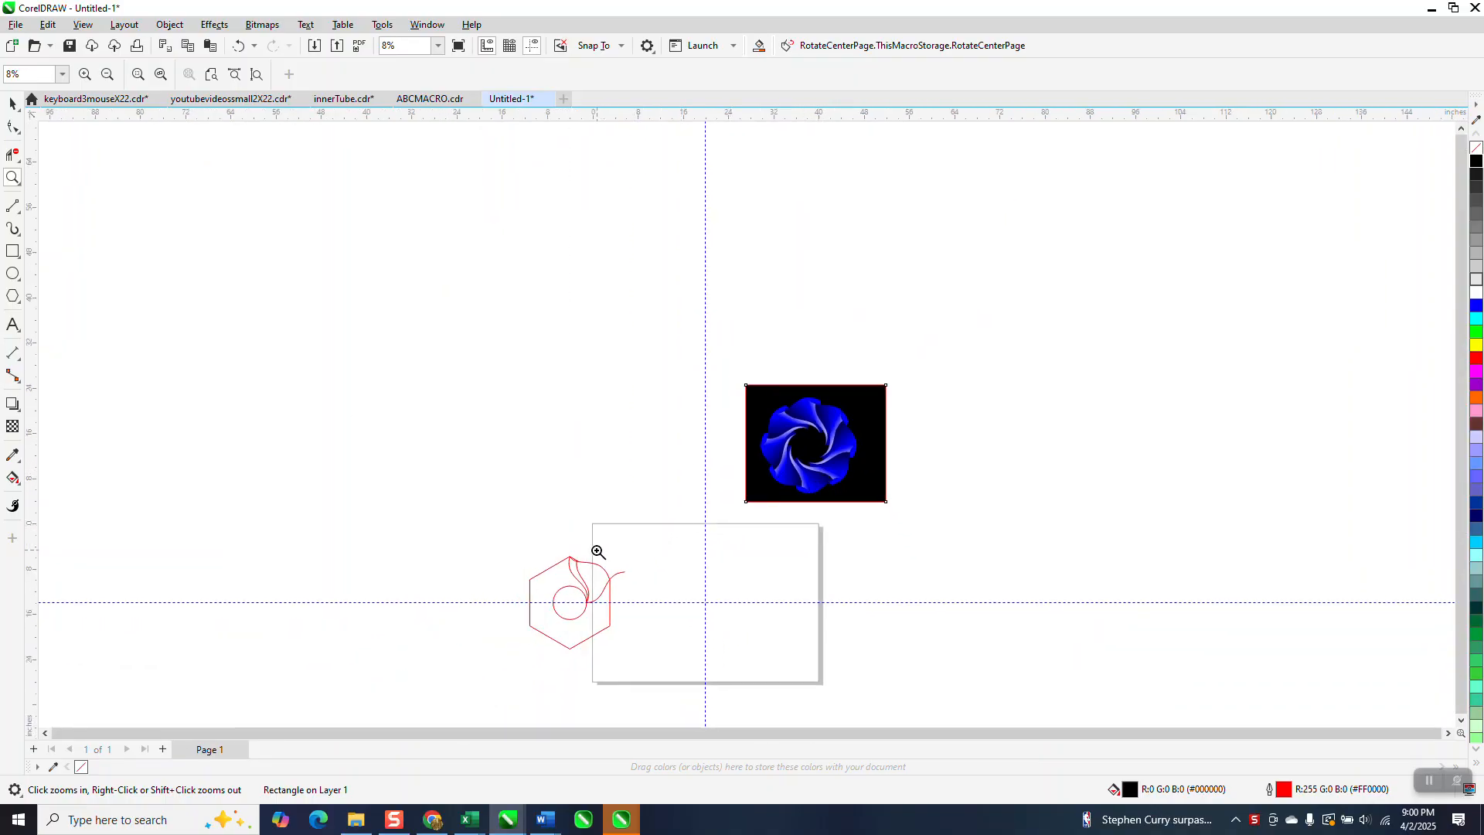
{"action": "left_click_drag", "start_coordinate": [515, 554], "coordinate": [675, 667]}
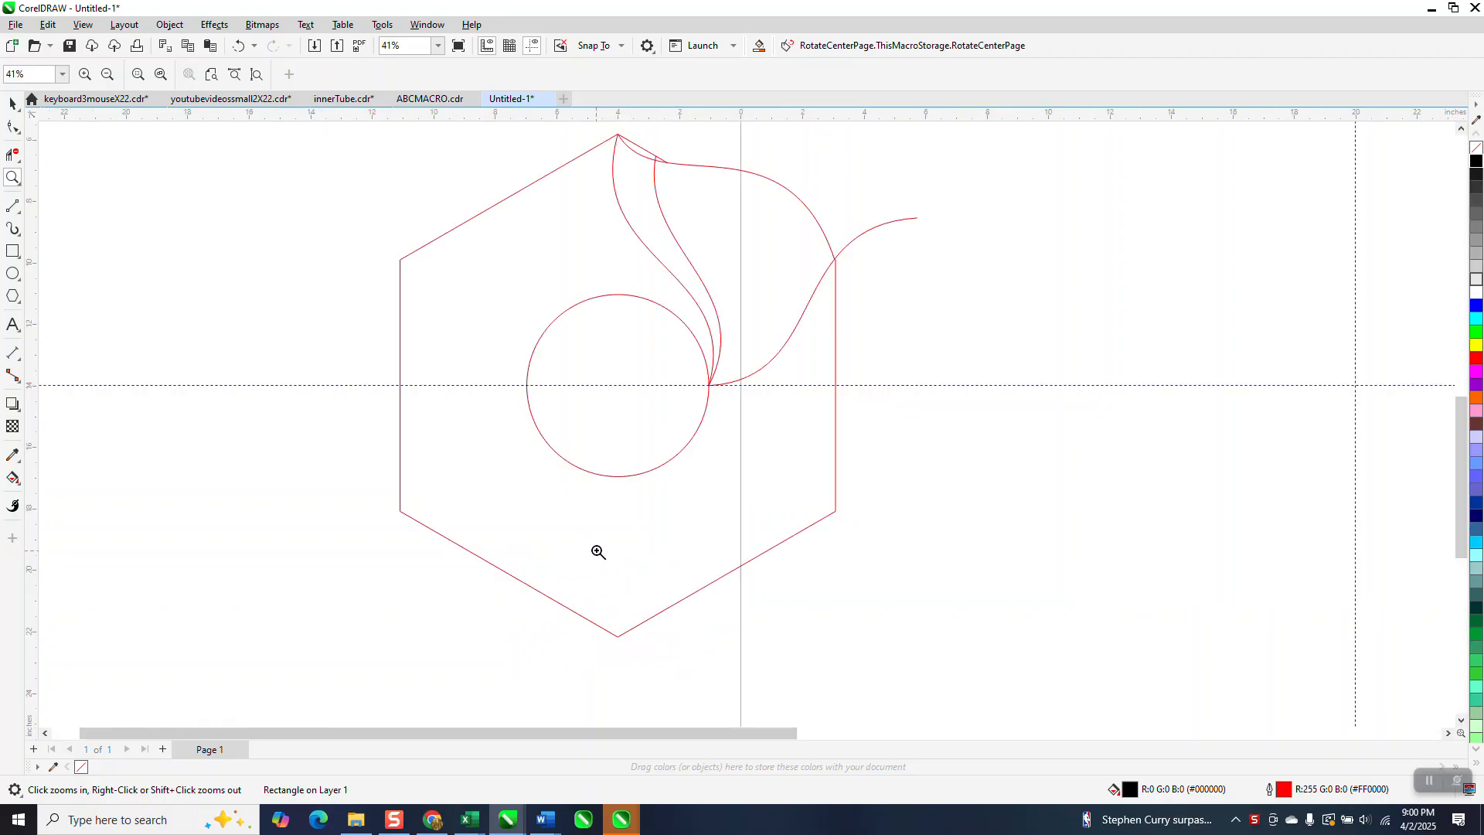
{"action": "scroll", "coordinate": [309, 411], "scroll_direction": "down", "scroll_amount": 3}
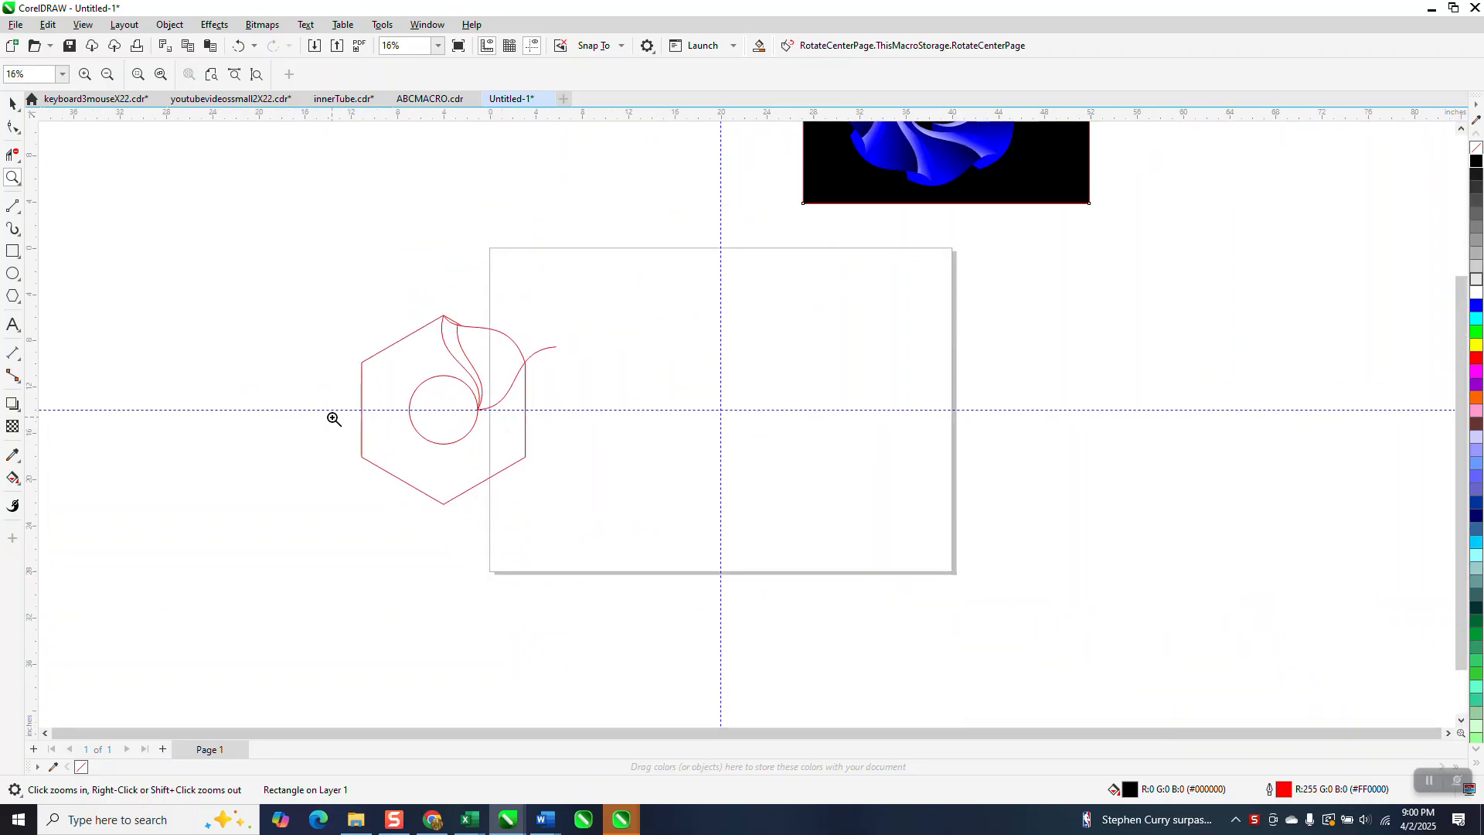
{"action": "left_click", "coordinate": [22, 301]}
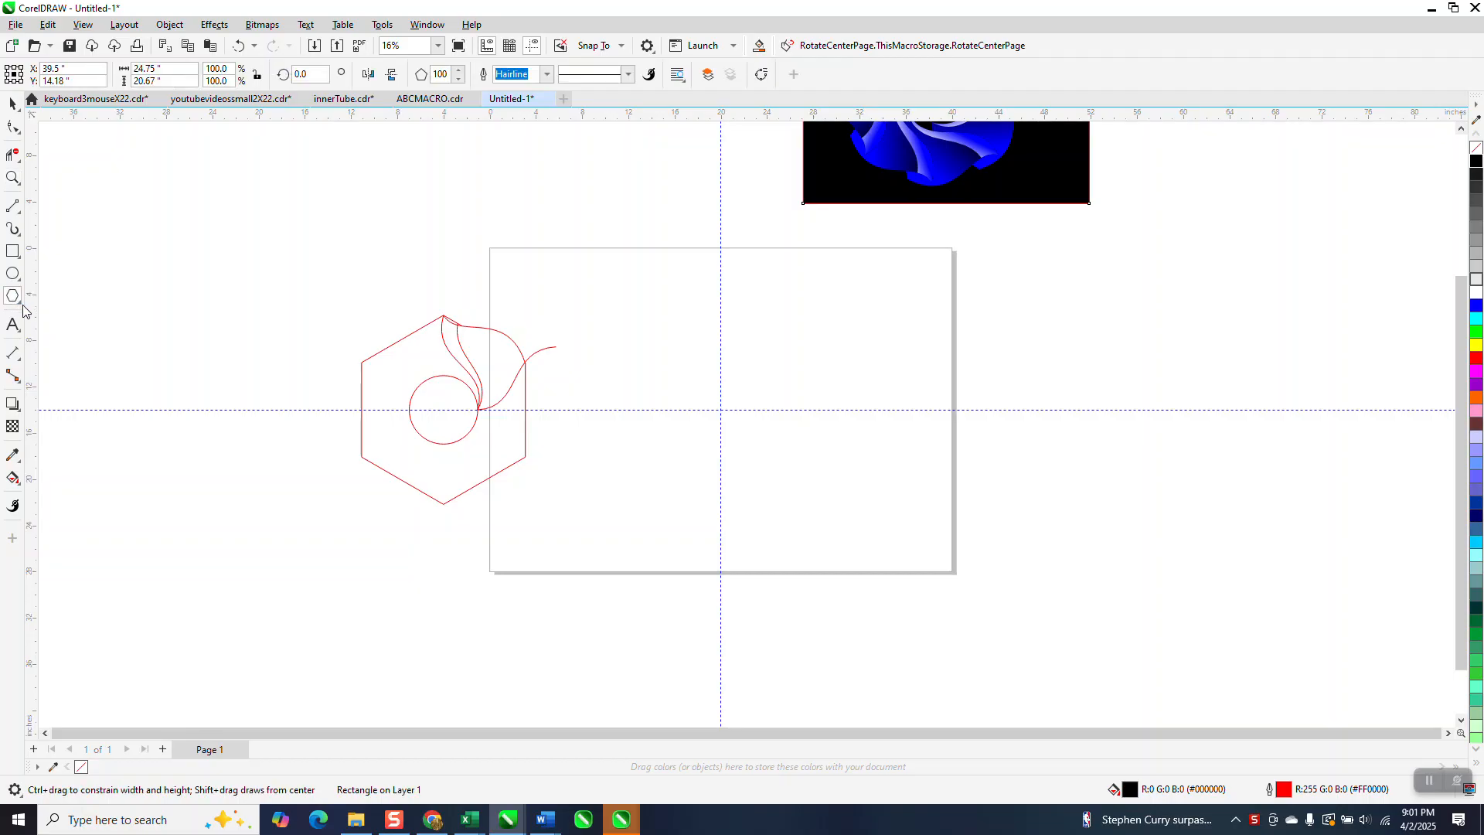
{"action": "left_click", "coordinate": [21, 302]}
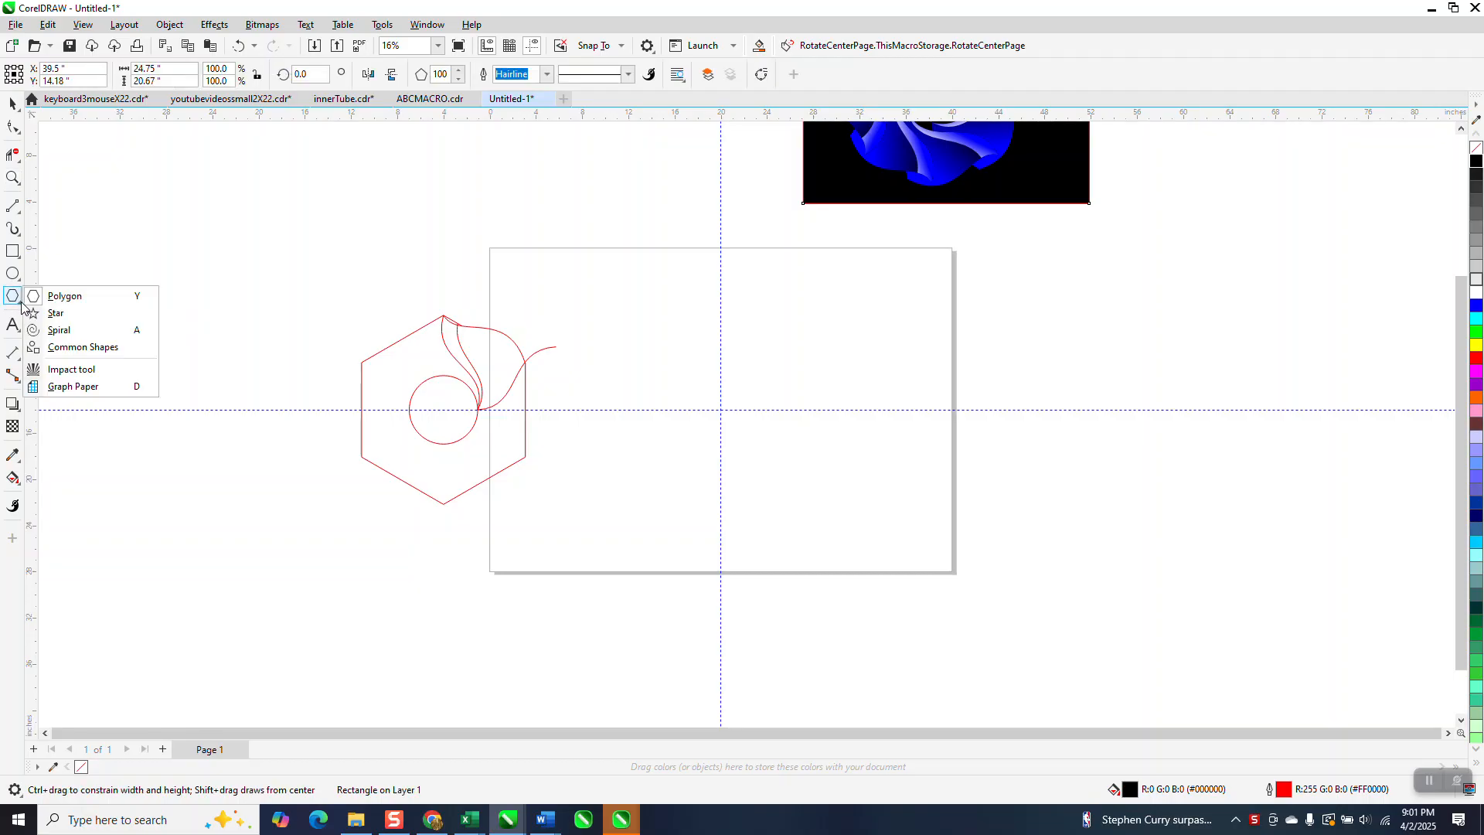
{"action": "left_click", "coordinate": [44, 297]}
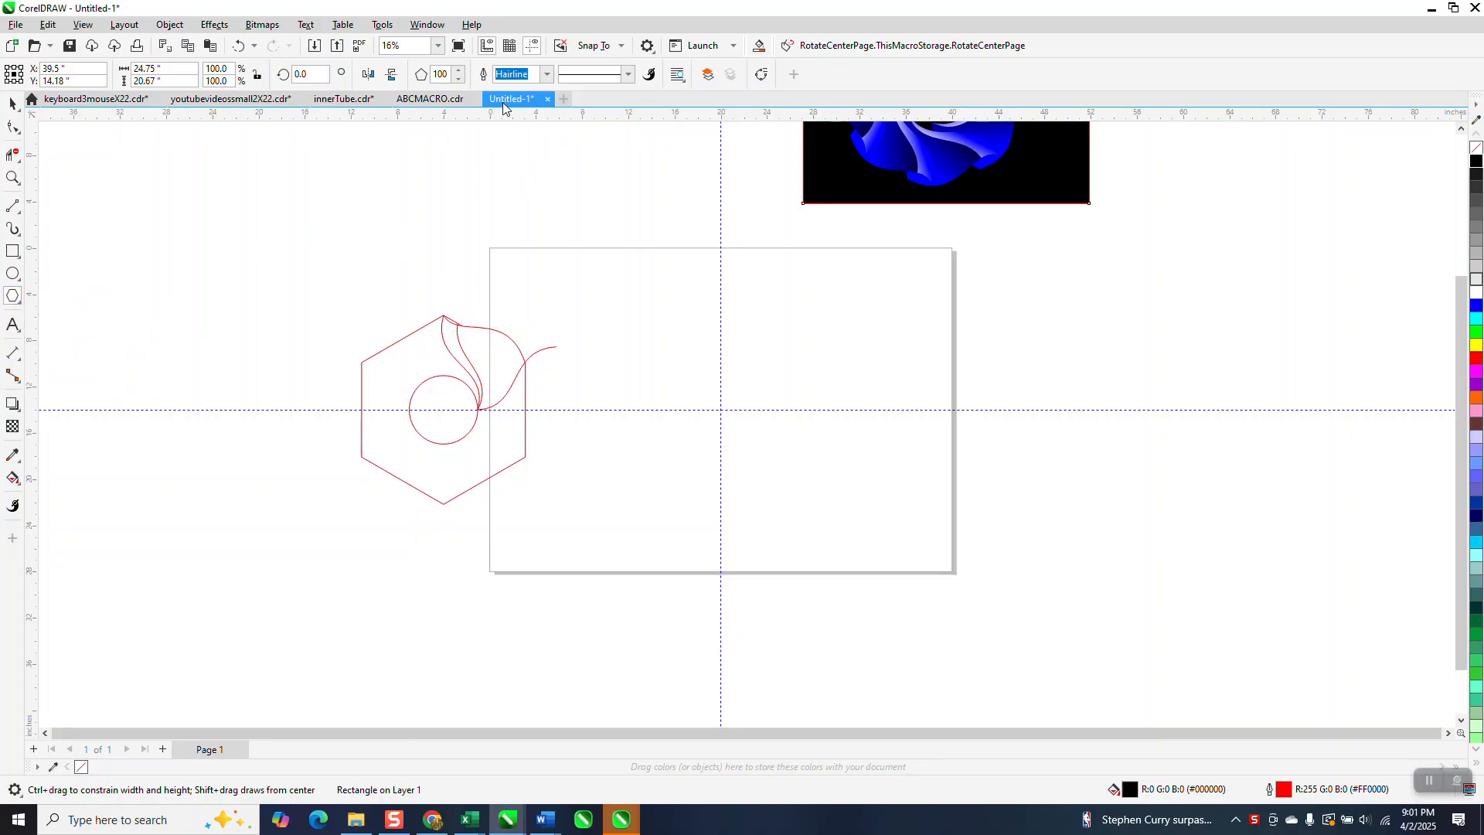
{"action": "type", "text": "6"}
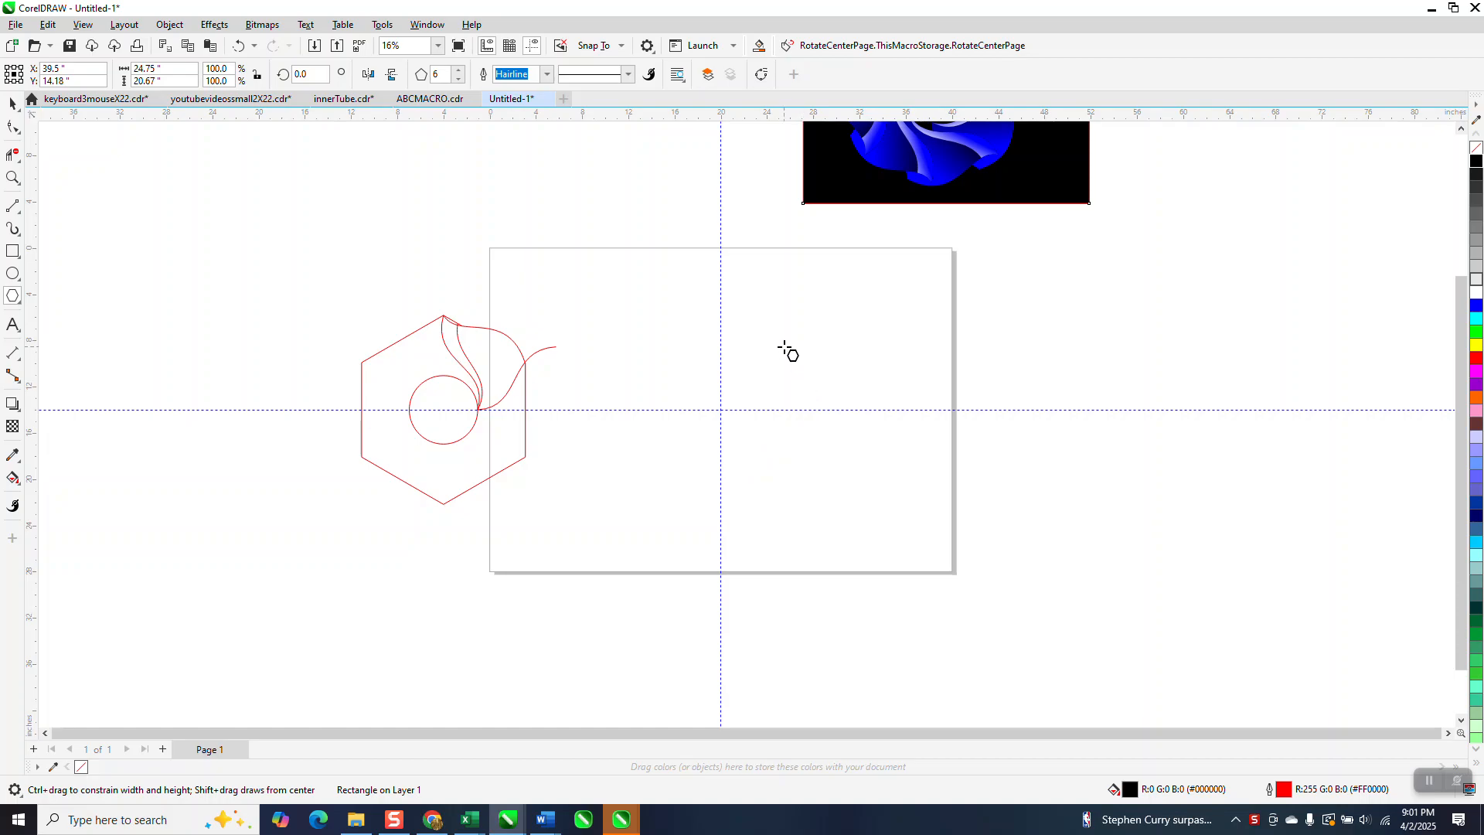
{"action": "left_click_drag", "start_coordinate": [796, 314], "coordinate": [727, 542]}
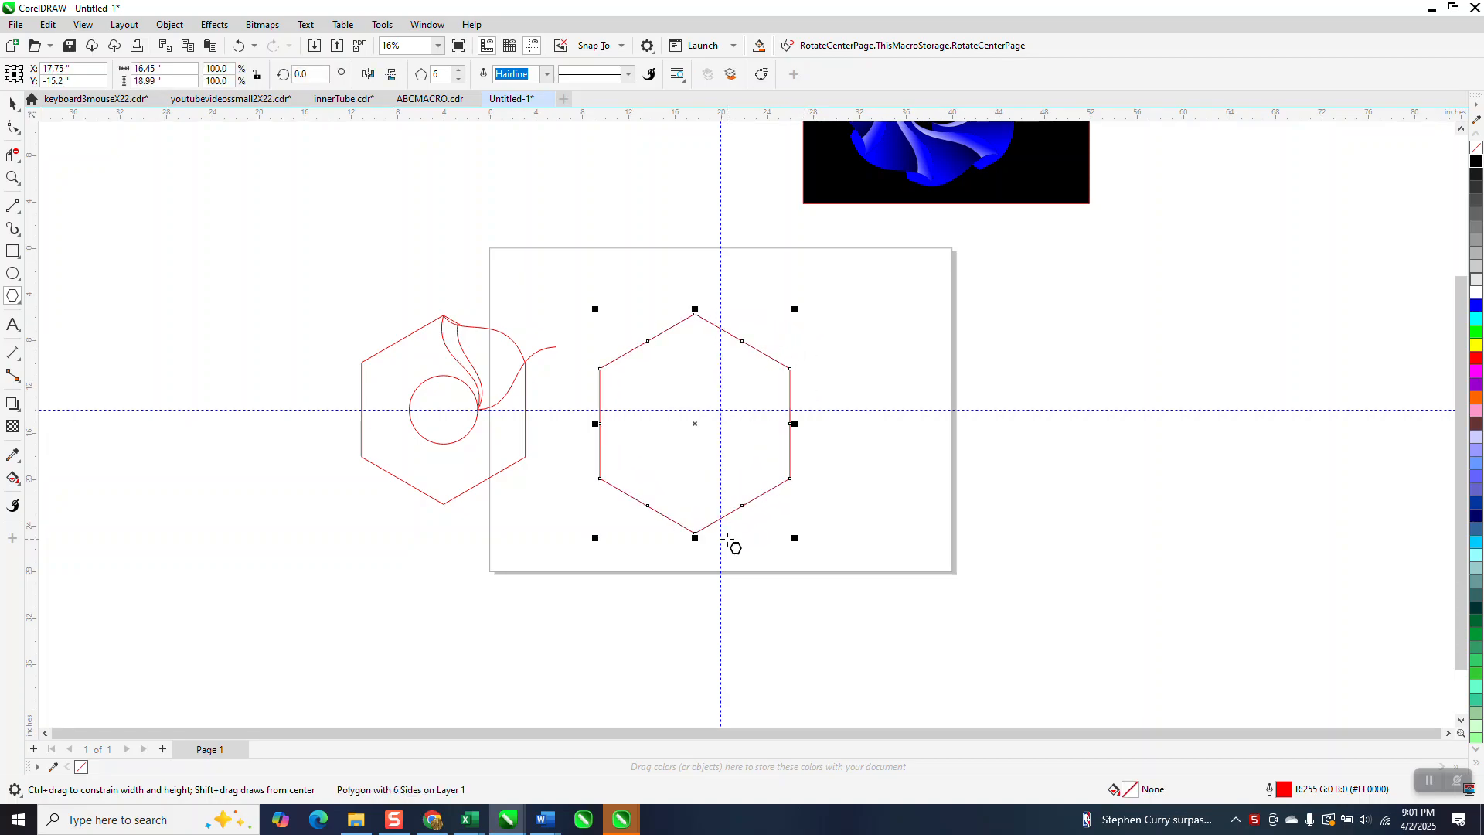
{"action": "key", "text": "p"}
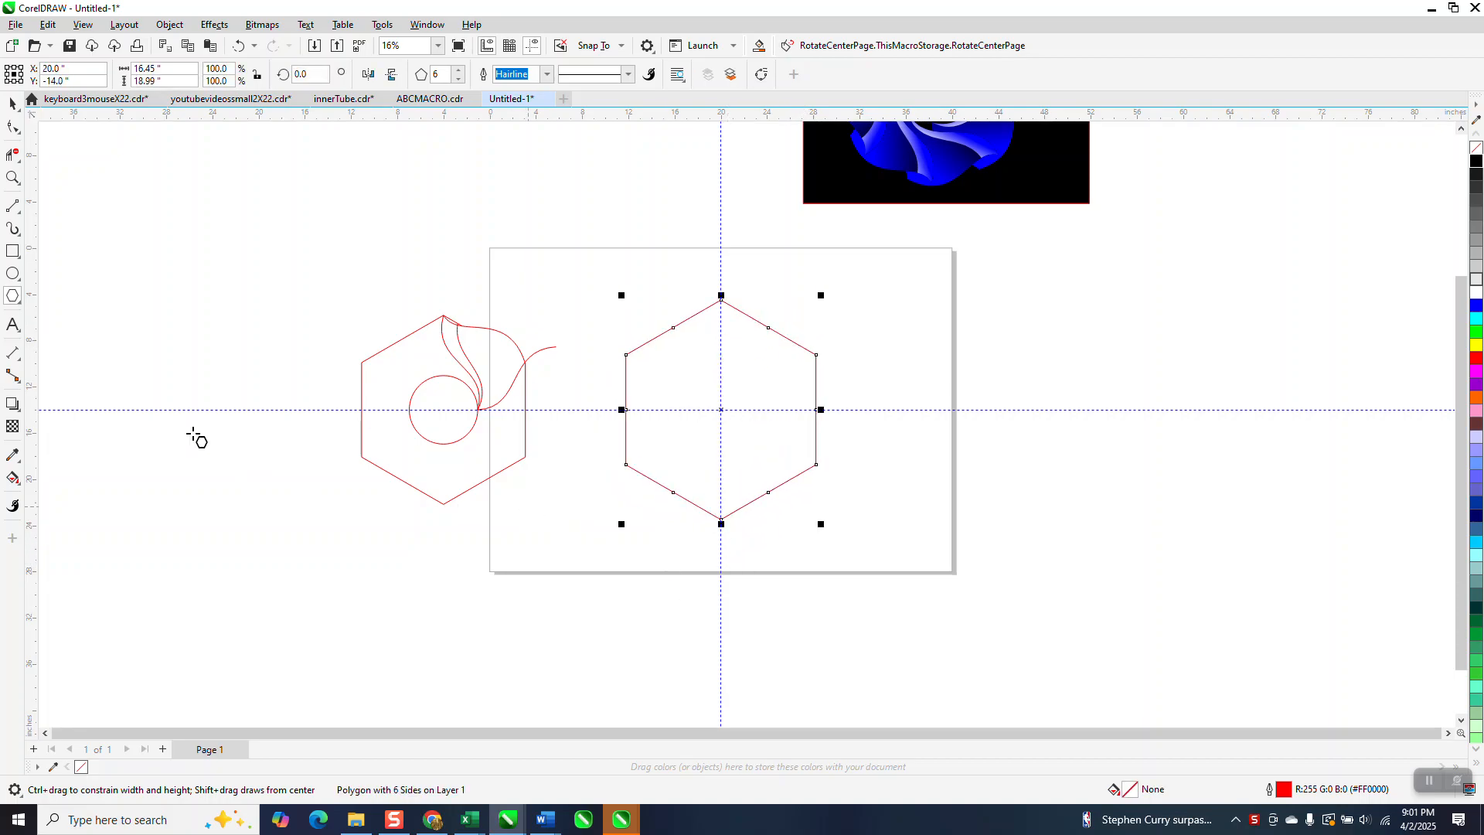
Draw a circle about 6.42 inches in diameter and centre it on the page inside the new hexagon
{"action": "left_click", "coordinate": [13, 273]}
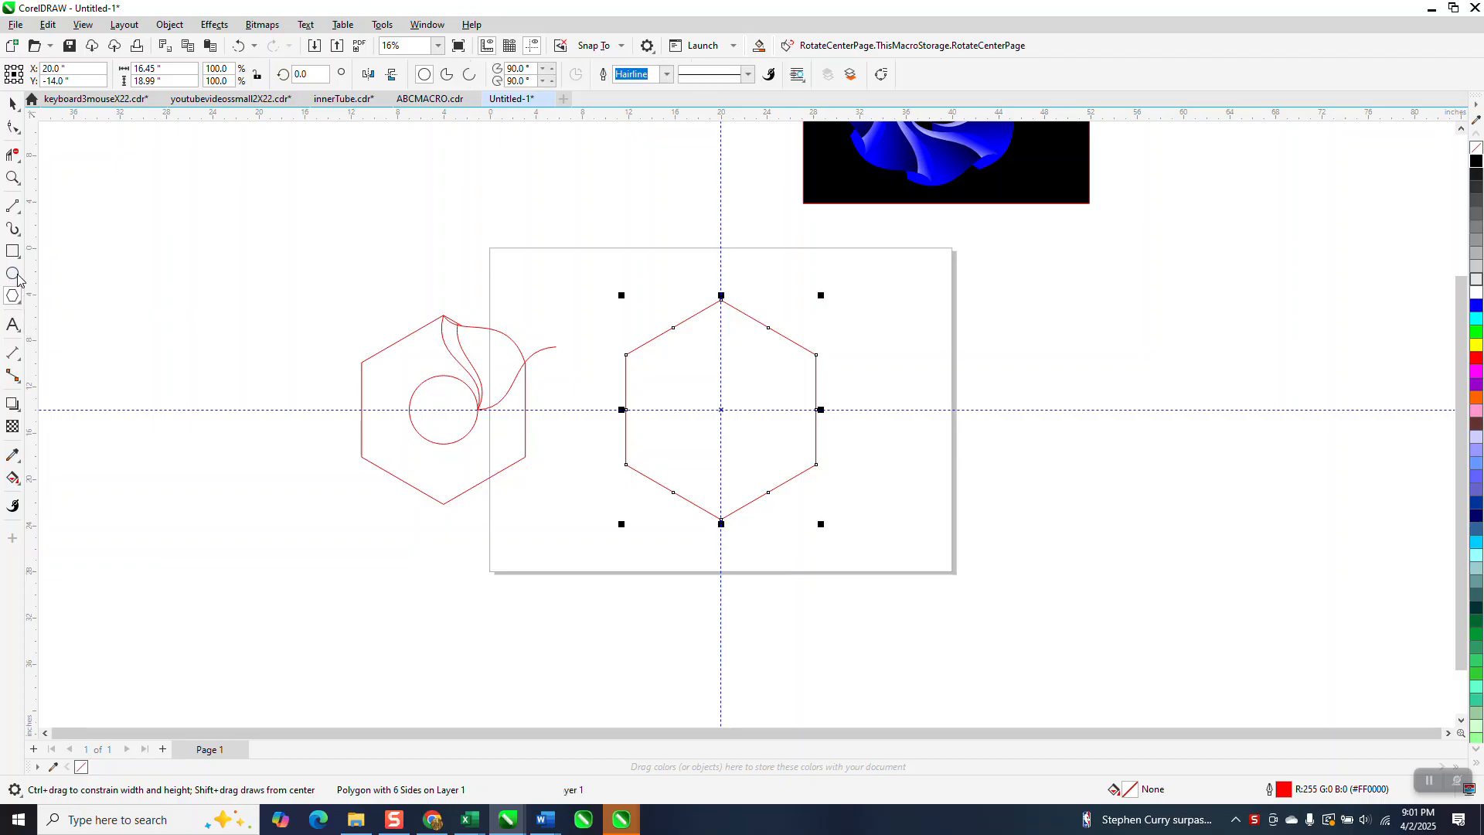
{"action": "left_click_drag", "start_coordinate": [310, 286], "coordinate": [310, 358]}
{"action": "key", "text": "p"}
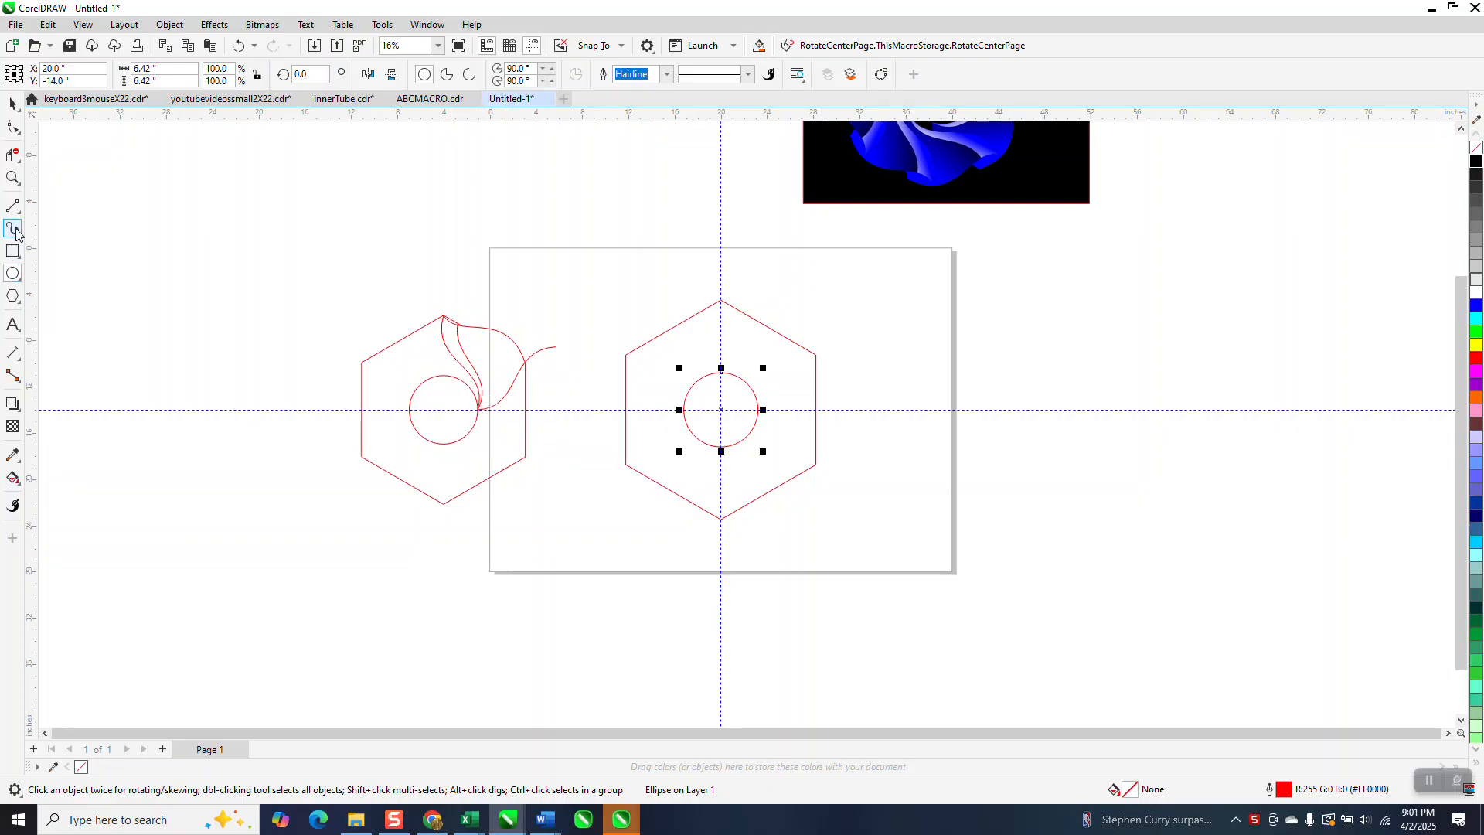
Draw a two-point line joining the hexagon's top corner and the circle's rightmost point on the horizontal guideline
{"action": "left_click", "coordinate": [17, 183]}
{"action": "left_click_drag", "start_coordinate": [575, 276], "coordinate": [818, 488]}
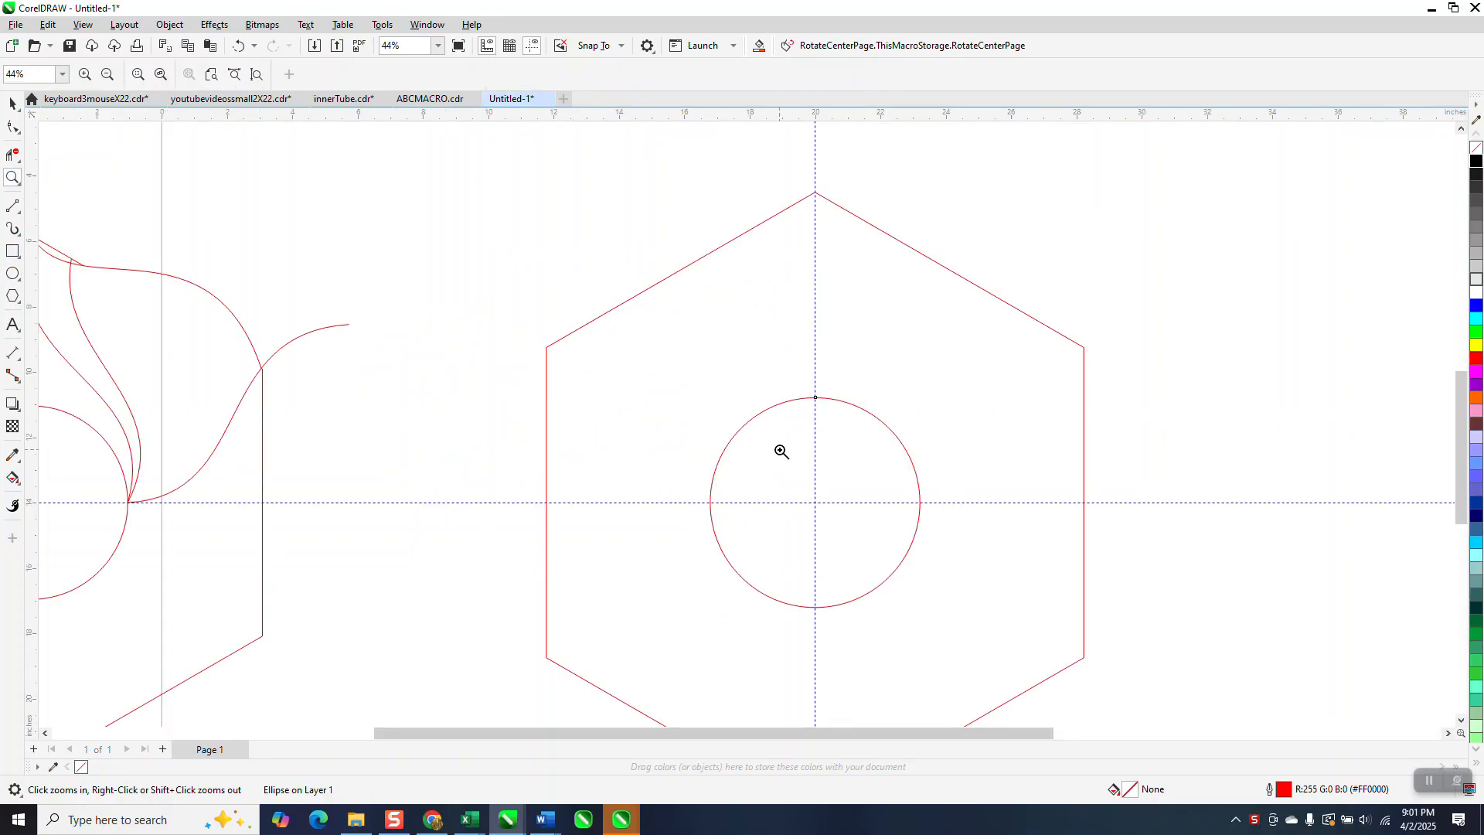
{"action": "left_click", "coordinate": [17, 213]}
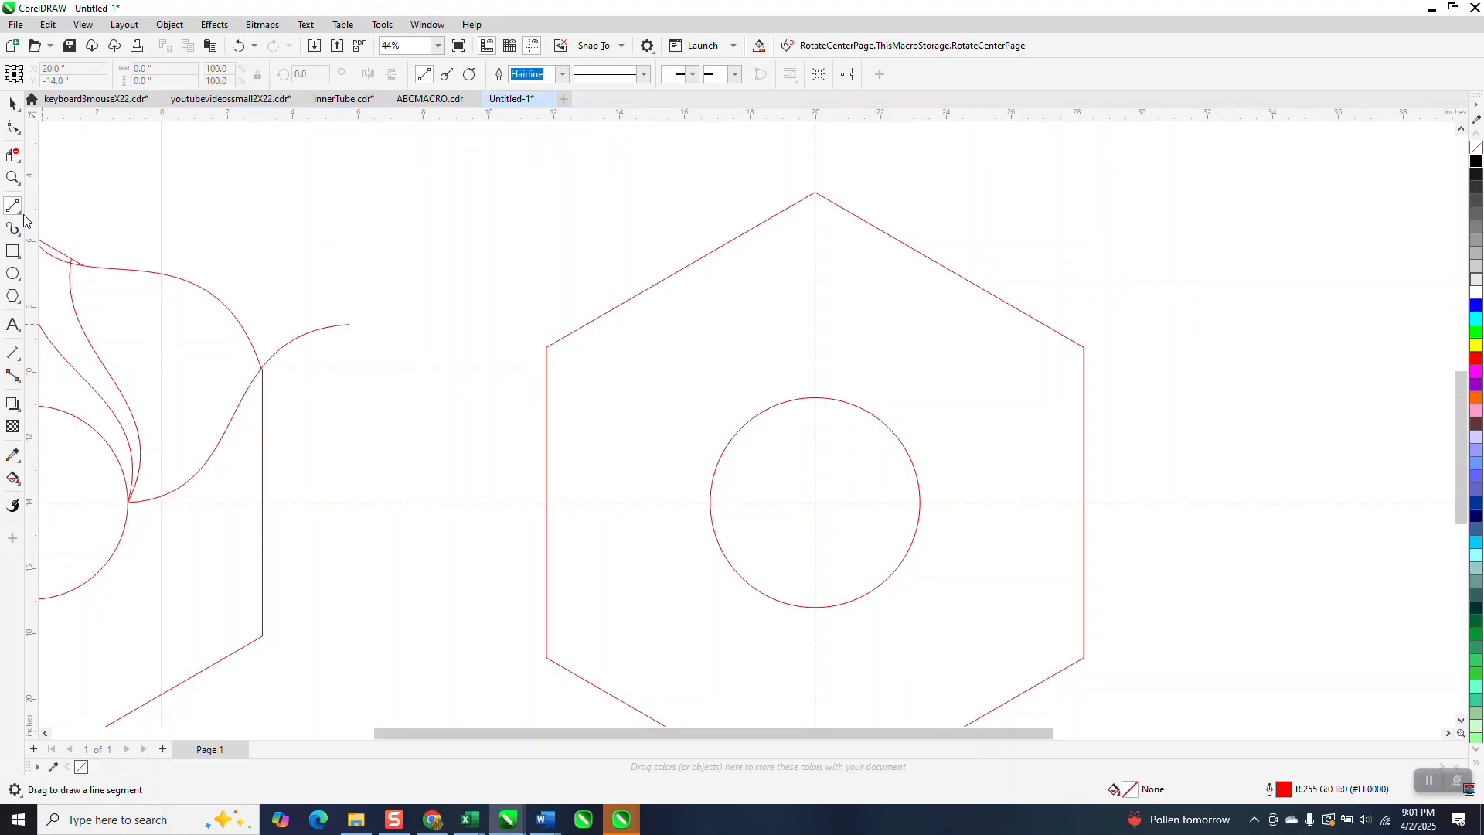
{"action": "left_click", "coordinate": [17, 210]}
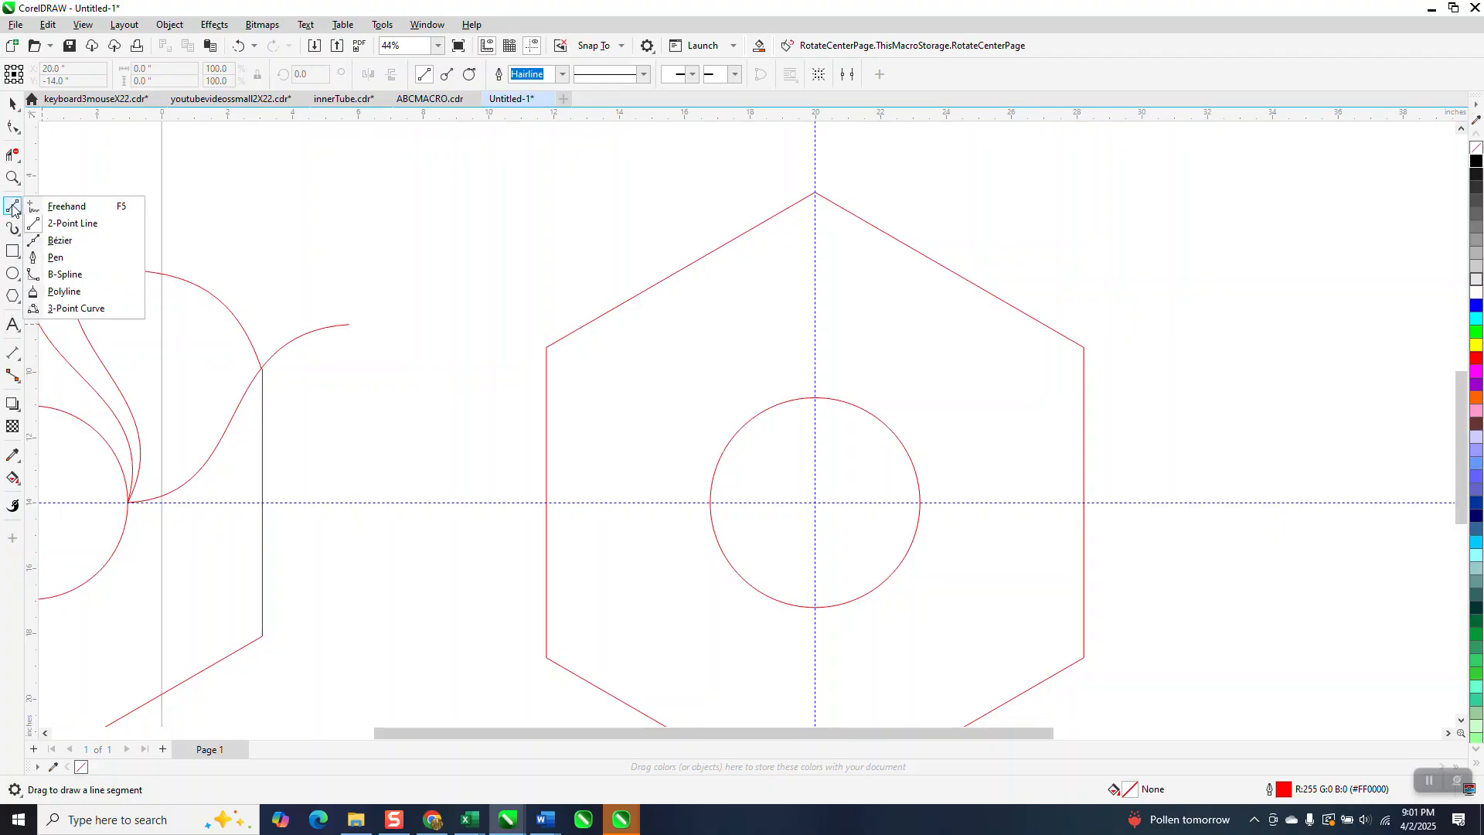
{"action": "left_click", "coordinate": [66, 223]}
{"action": "mouse_move", "coordinate": [920, 502]}
{"action": "left_mouse_down"}
{"action": "mouse_move", "coordinate": [868, 285]}
{"action": "mouse_move", "coordinate": [815, 192]}
{"action": "mouse_move", "coordinate": [994, 562]}
{"action": "mouse_move", "coordinate": [928, 517]}
{"action": "left_mouse_up"}
Convert the line to a curve and bend it into an S shape by reshaping the control handles at both ends
{"action": "left_click", "coordinate": [13, 128]}
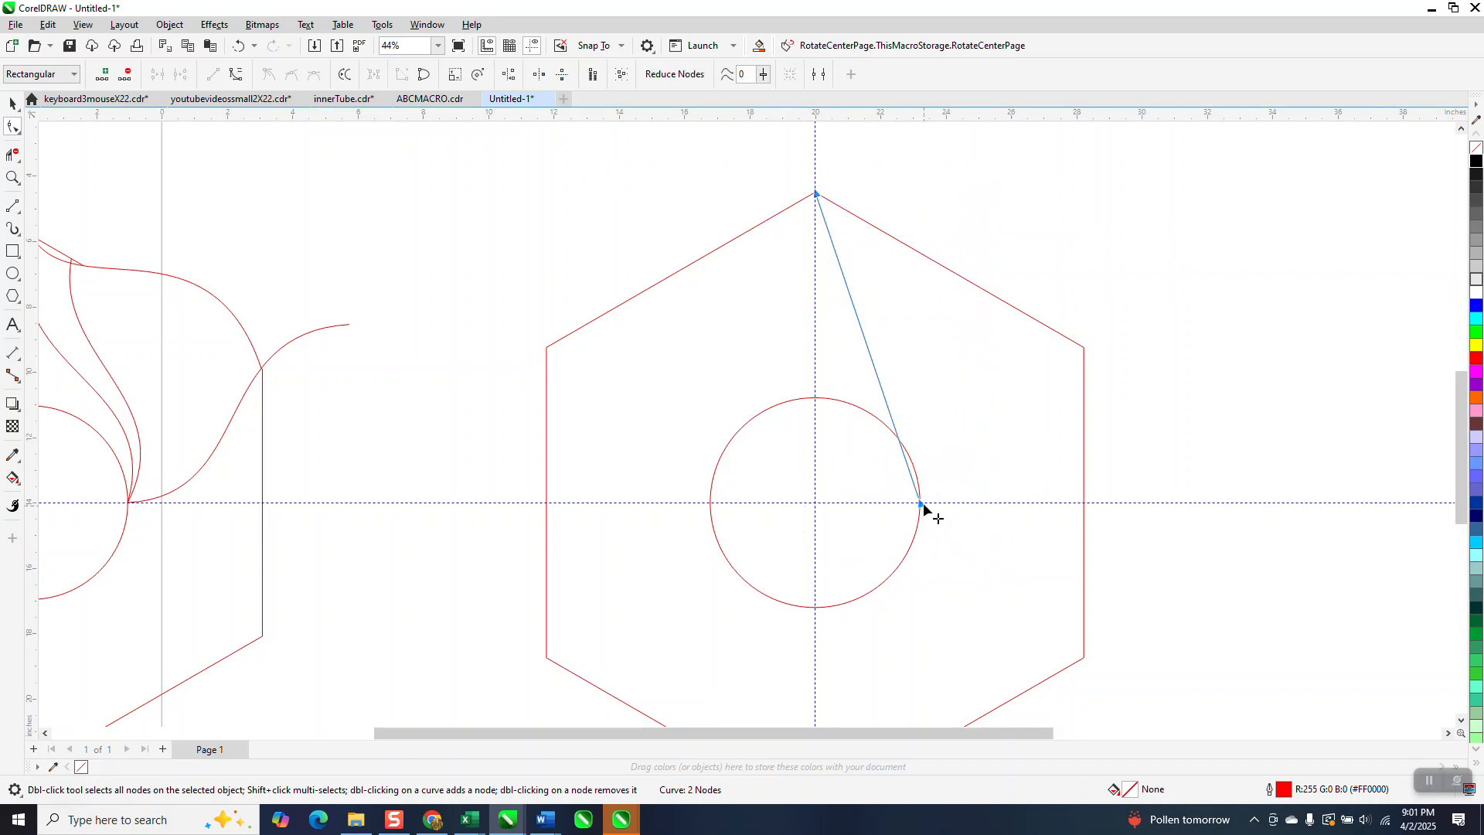
{"action": "right_click", "coordinate": [922, 504]}
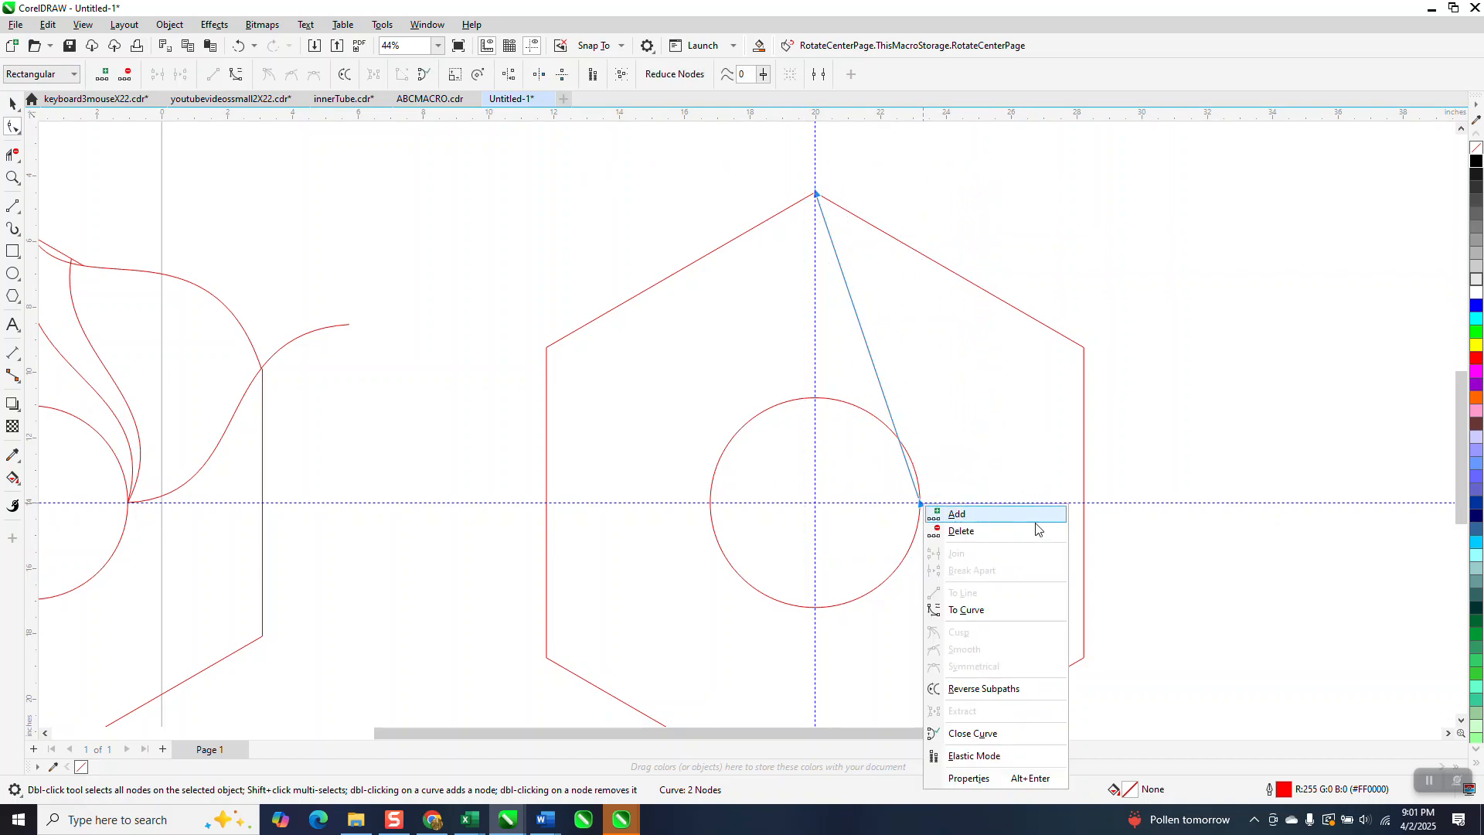
{"action": "left_click", "coordinate": [965, 611]}
{"action": "left_click", "coordinate": [920, 503]}
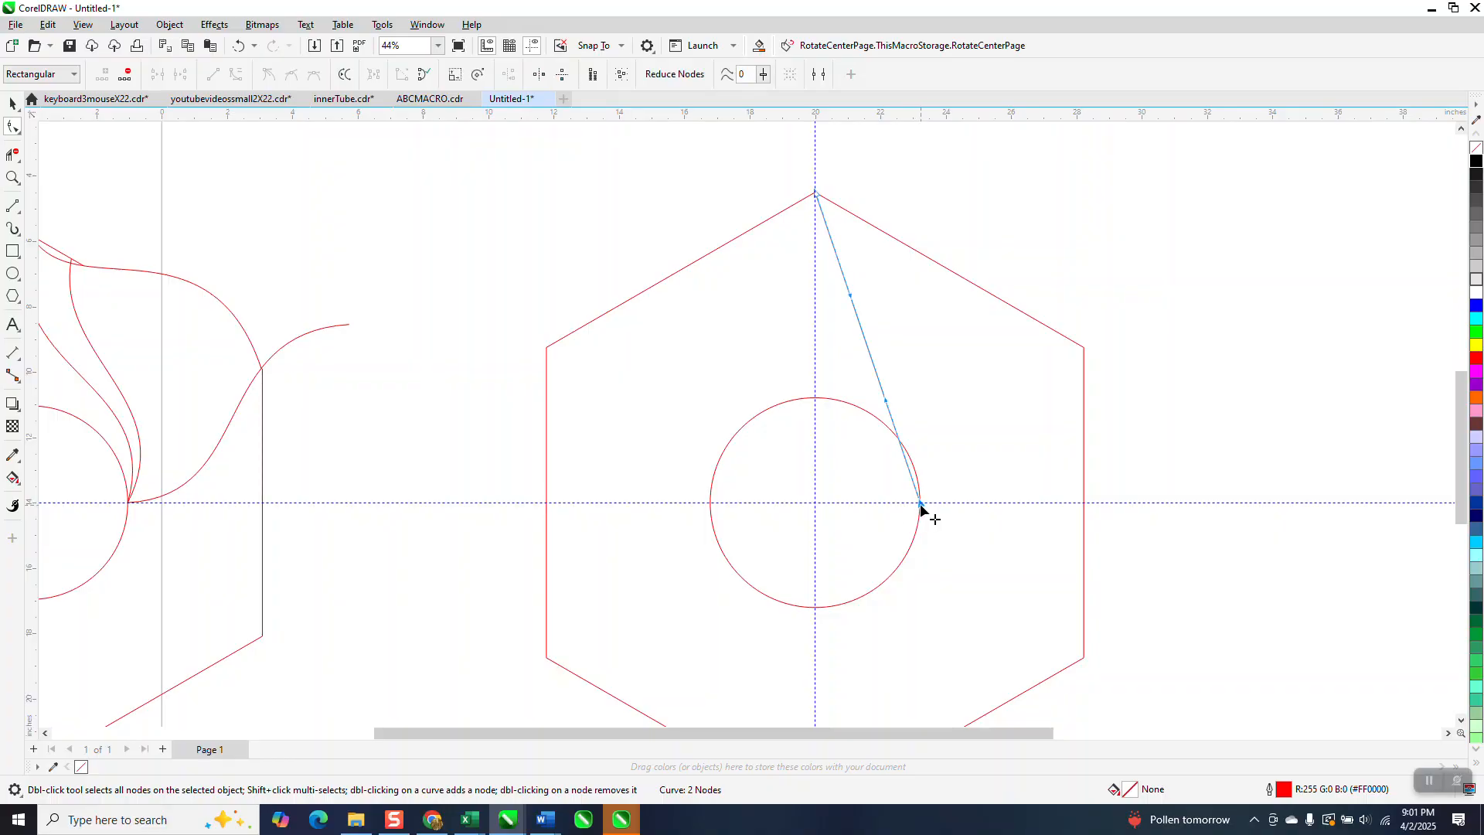
{"action": "left_click_drag", "start_coordinate": [889, 402], "coordinate": [944, 375]}
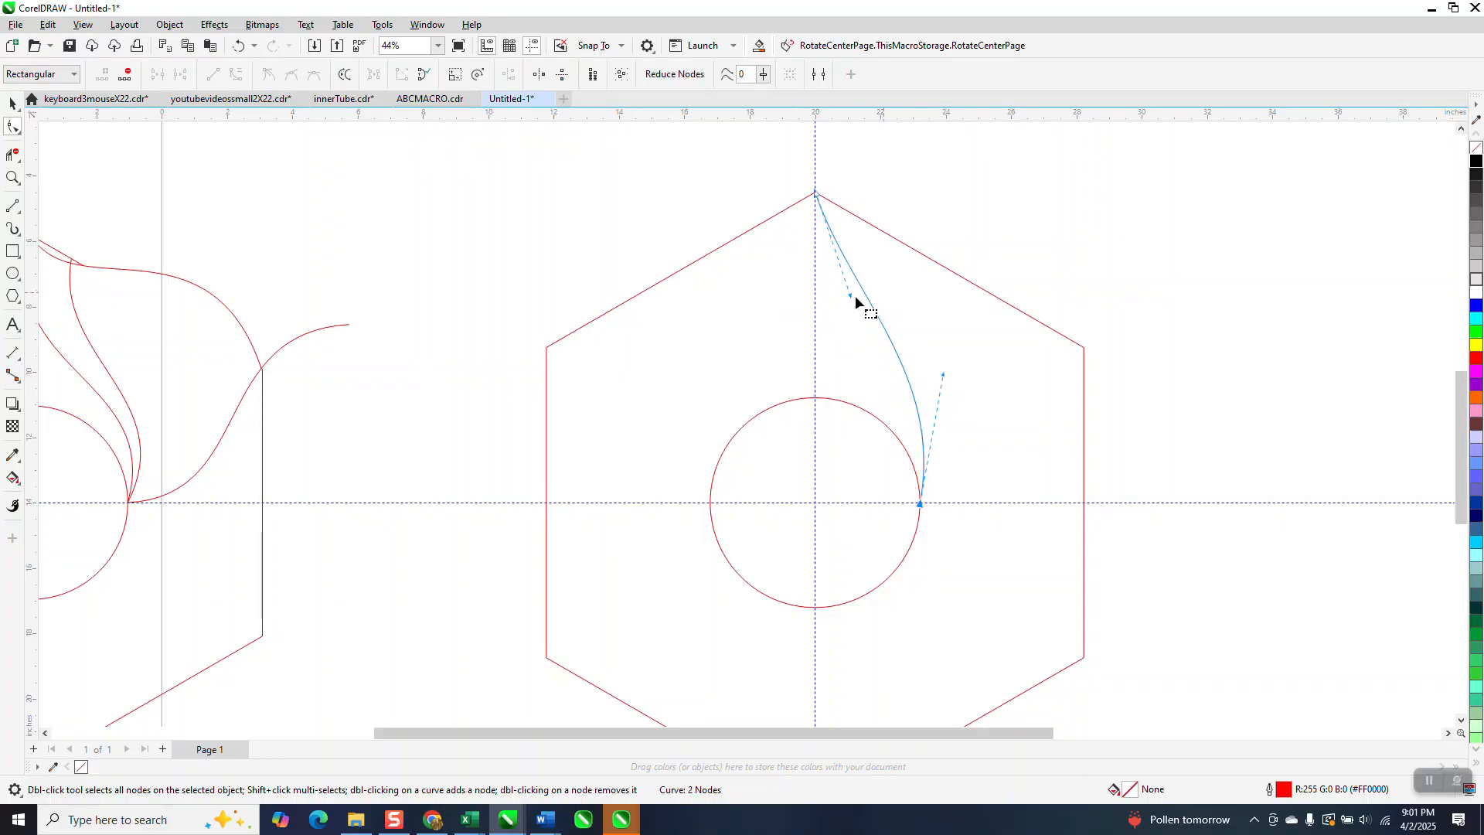
{"action": "left_click_drag", "start_coordinate": [854, 297], "coordinate": [778, 354]}
{"action": "scroll", "coordinate": [630, 361], "scroll_direction": "down", "scroll_amount": 1}
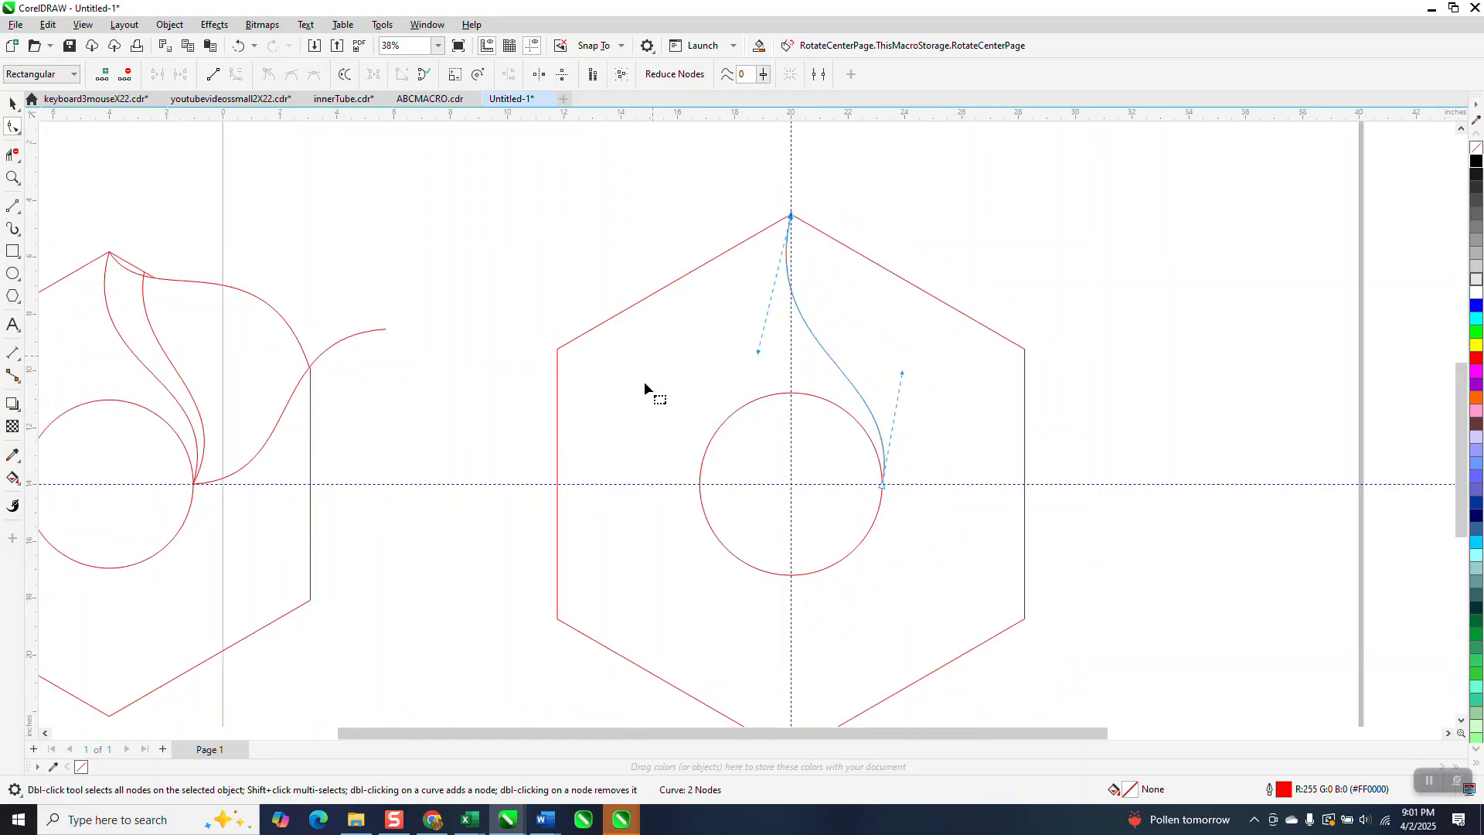
{"action": "left_click", "coordinate": [13, 103]}
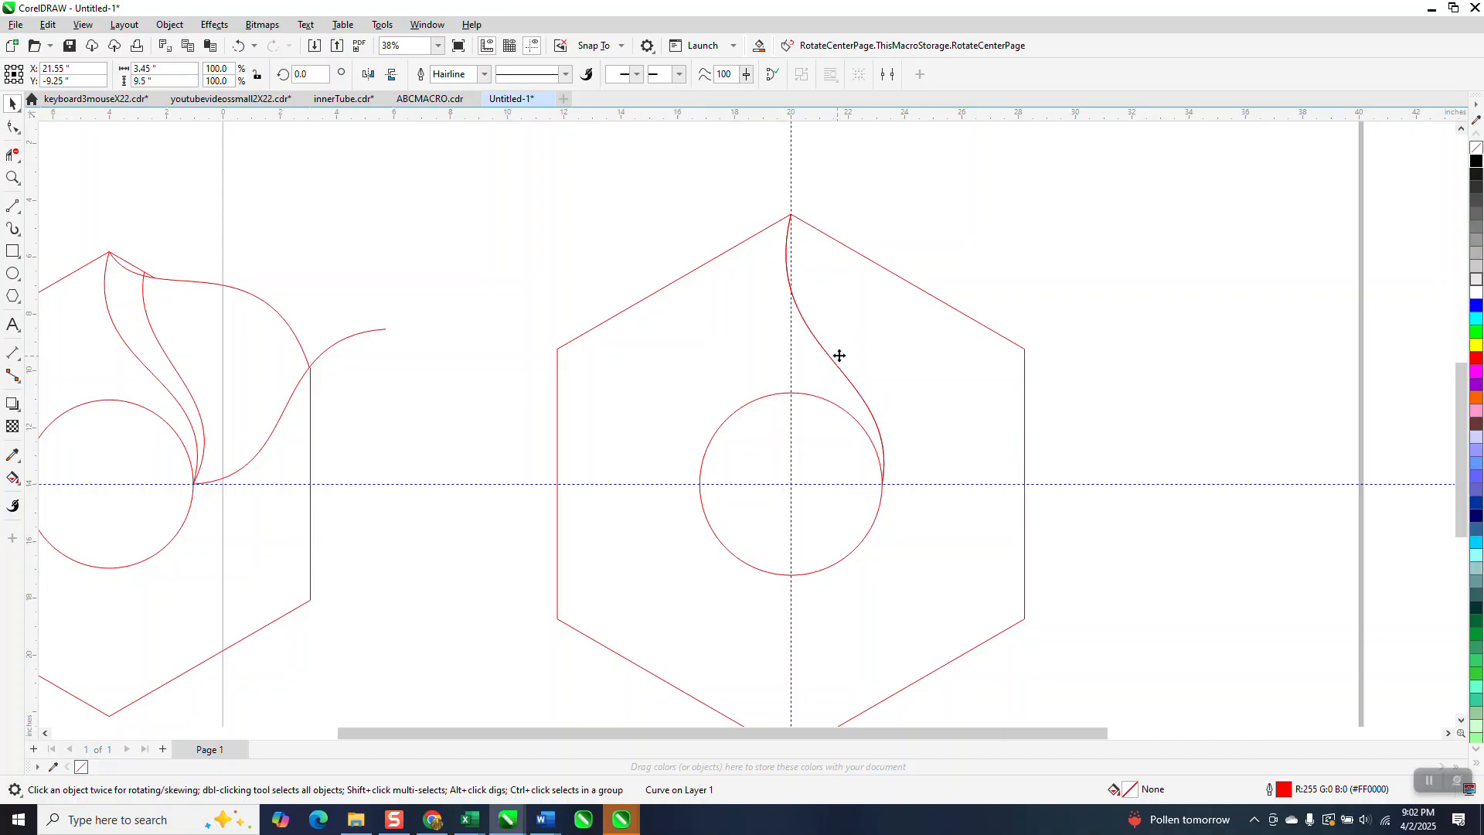
{"action": "left_click_drag", "start_coordinate": [854, 344], "coordinate": [887, 459]}
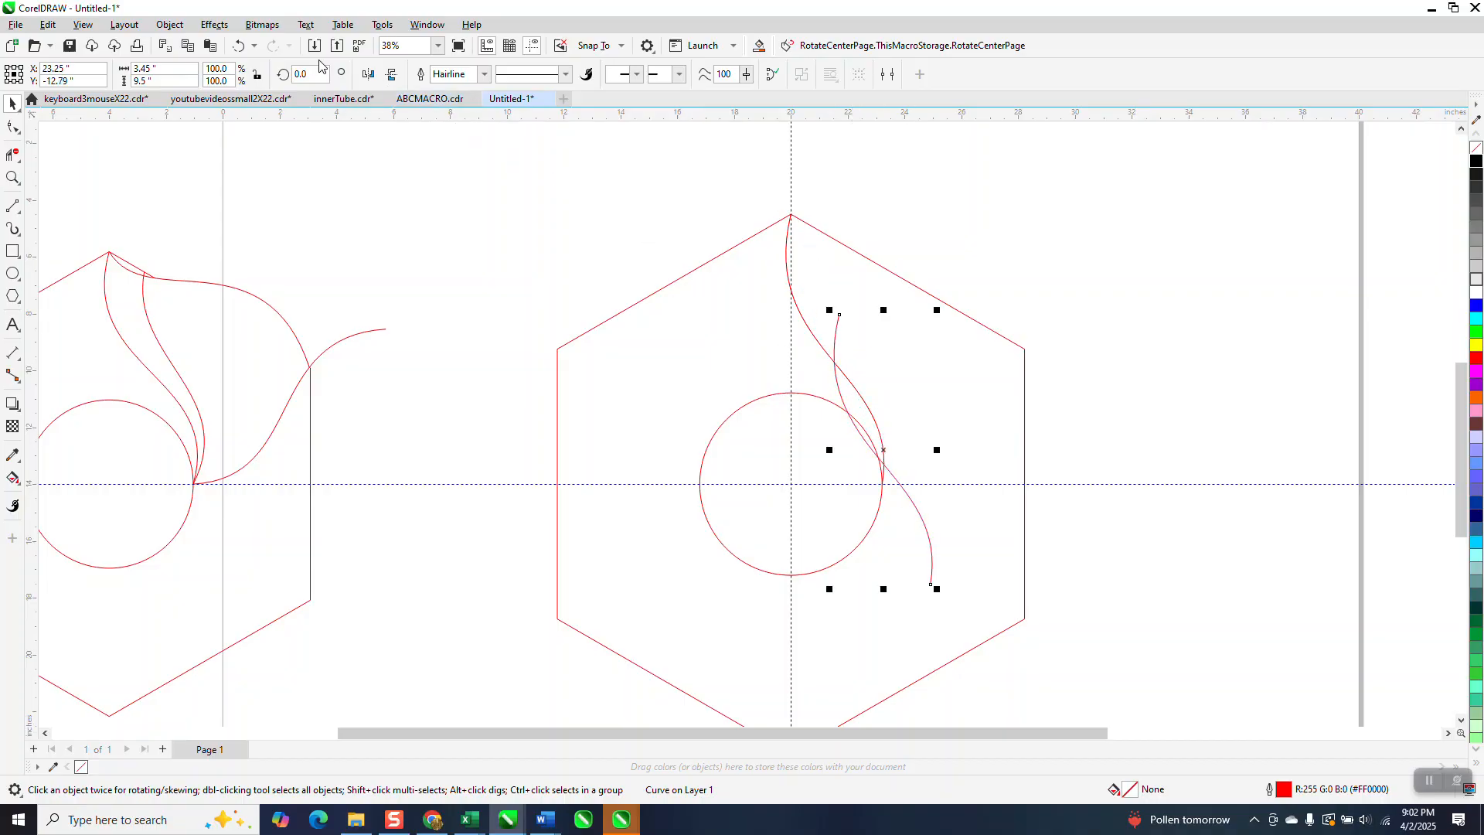
{"action": "left_click", "coordinate": [240, 48]}
{"action": "left_click", "coordinate": [835, 351]}
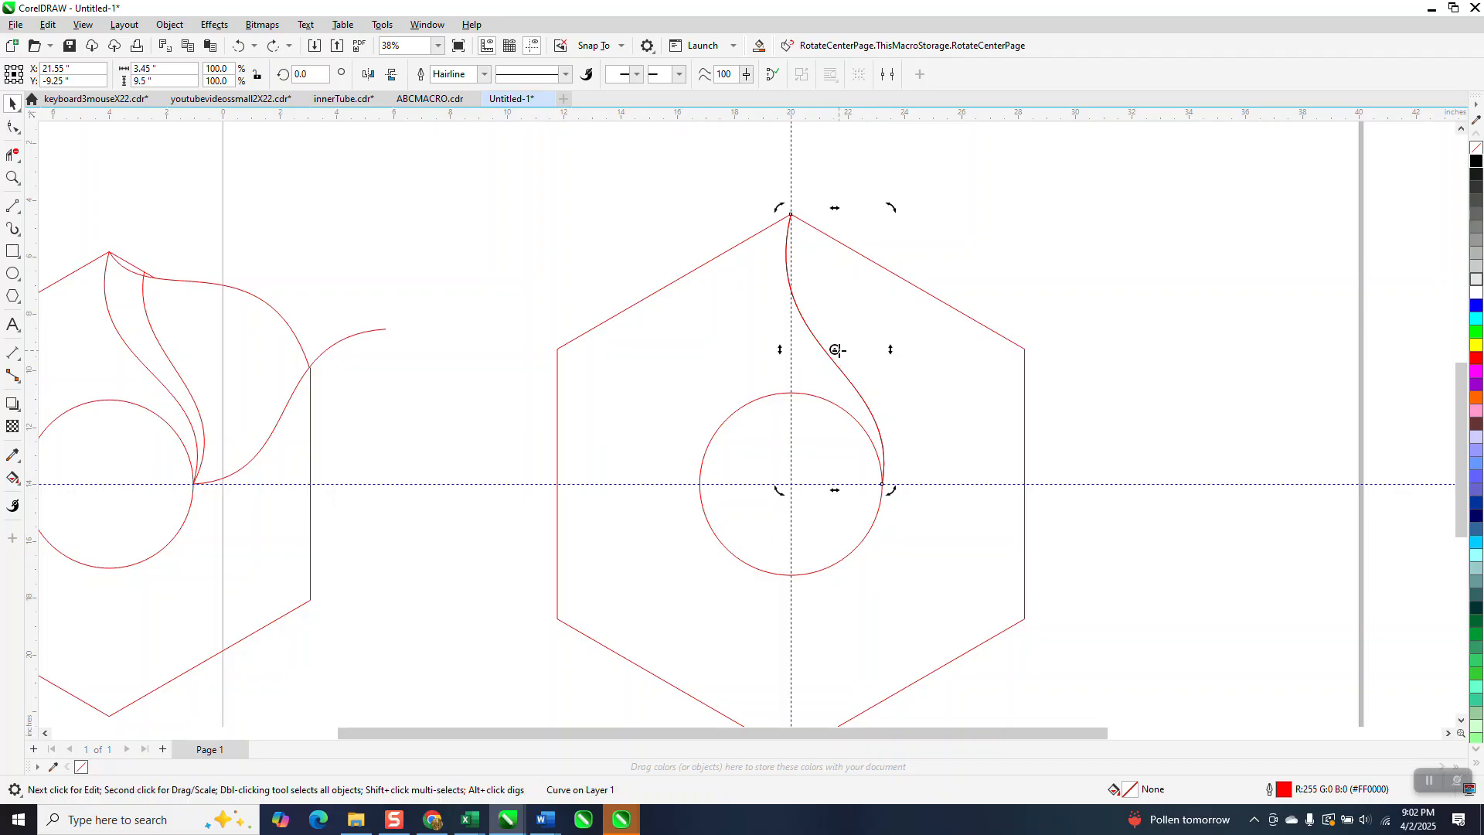
{"action": "left_click_drag", "start_coordinate": [832, 355], "coordinate": [865, 443]}
{"action": "right_click", "coordinate": [864, 444]}
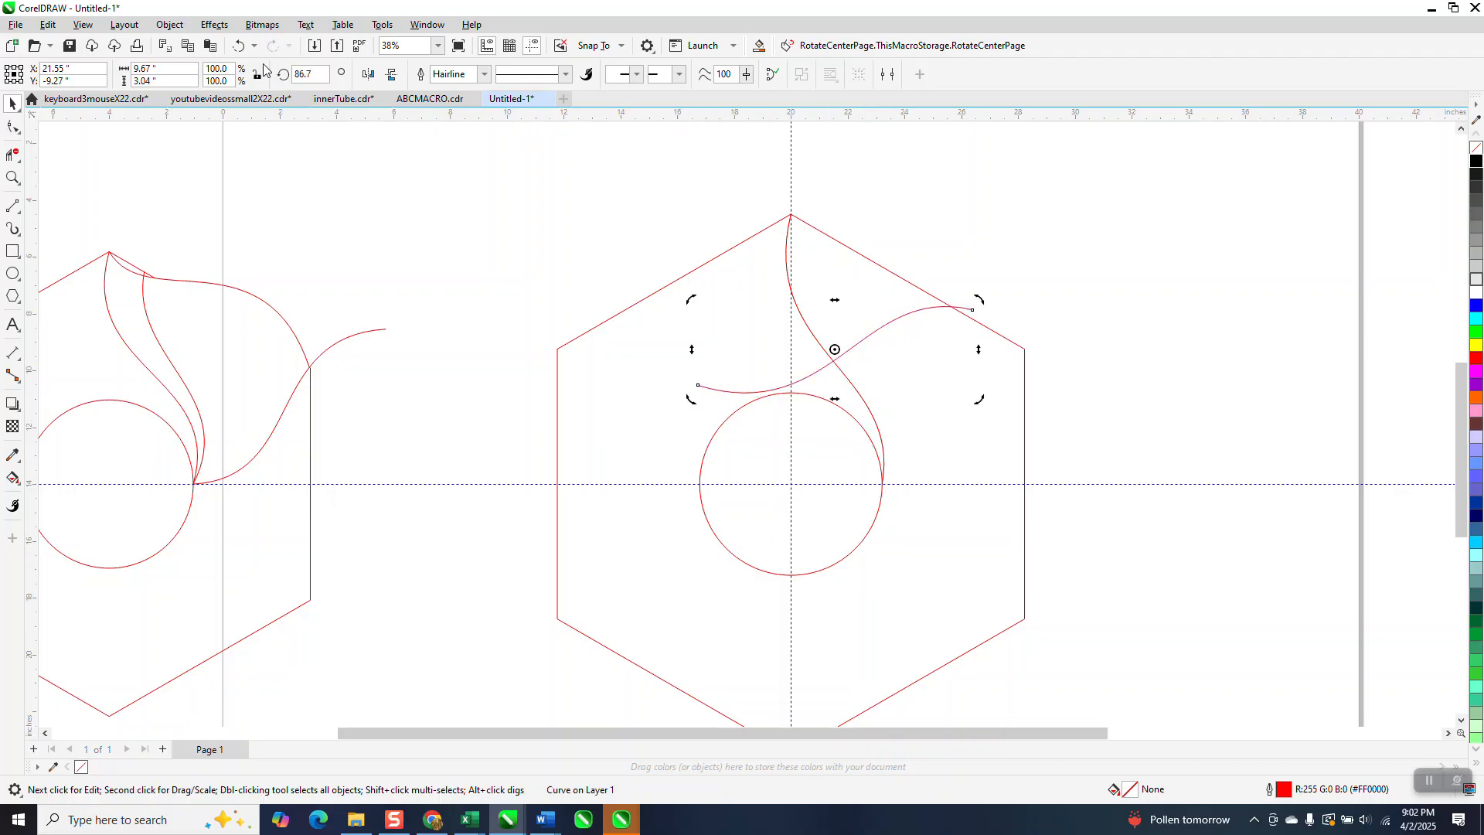
{"action": "left_click", "coordinate": [239, 46]}
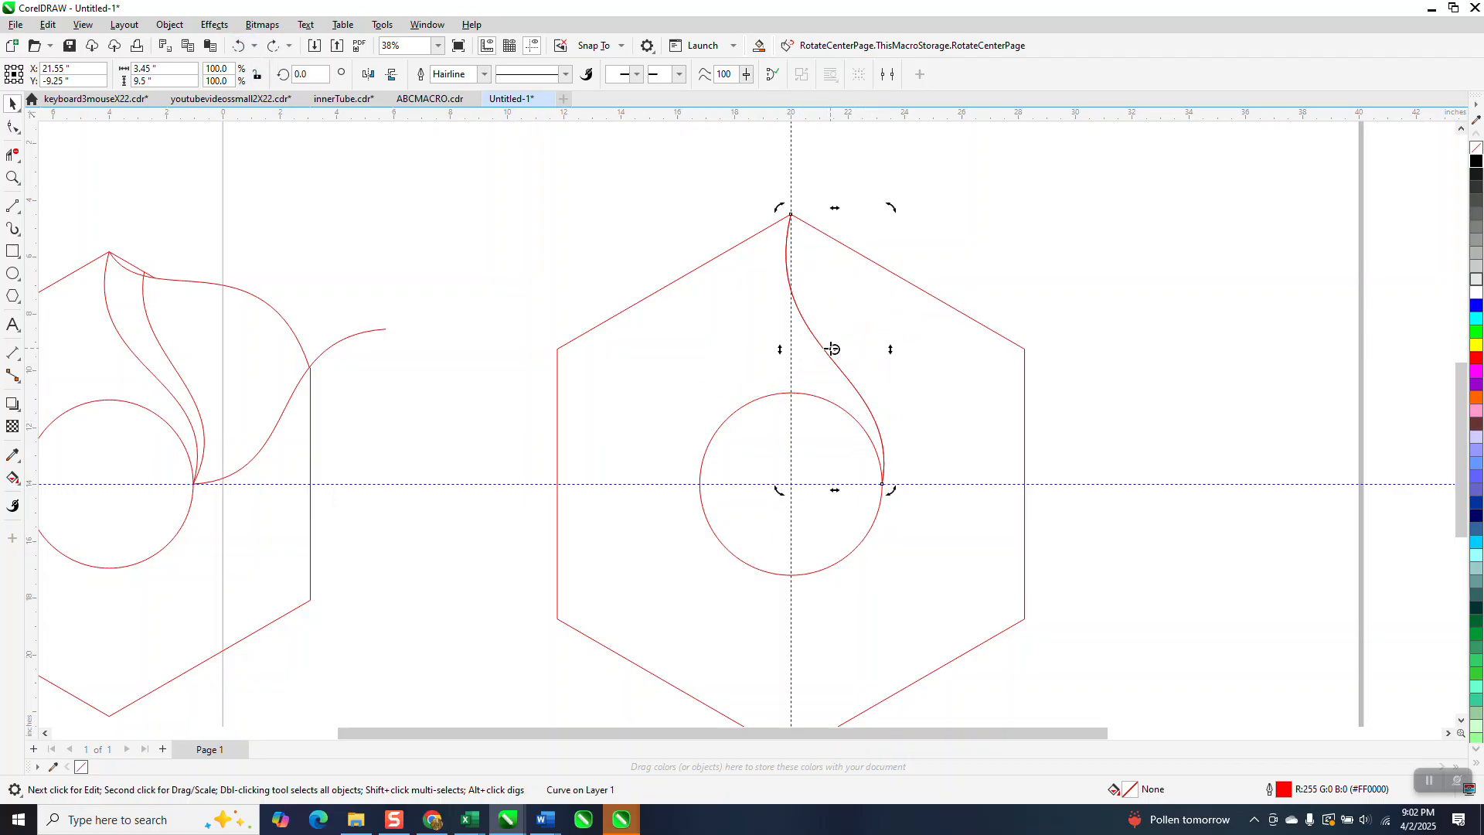
Move the S-curve's rotation centre to its end on the circle, make a slightly clockwise-rotated copy and repeat the rotated duplication once
{"action": "left_click_drag", "start_coordinate": [843, 357], "coordinate": [881, 484]}
{"action": "left_click_drag", "start_coordinate": [891, 206], "coordinate": [941, 251]}
{"action": "key", "text": "ctrl+r"}
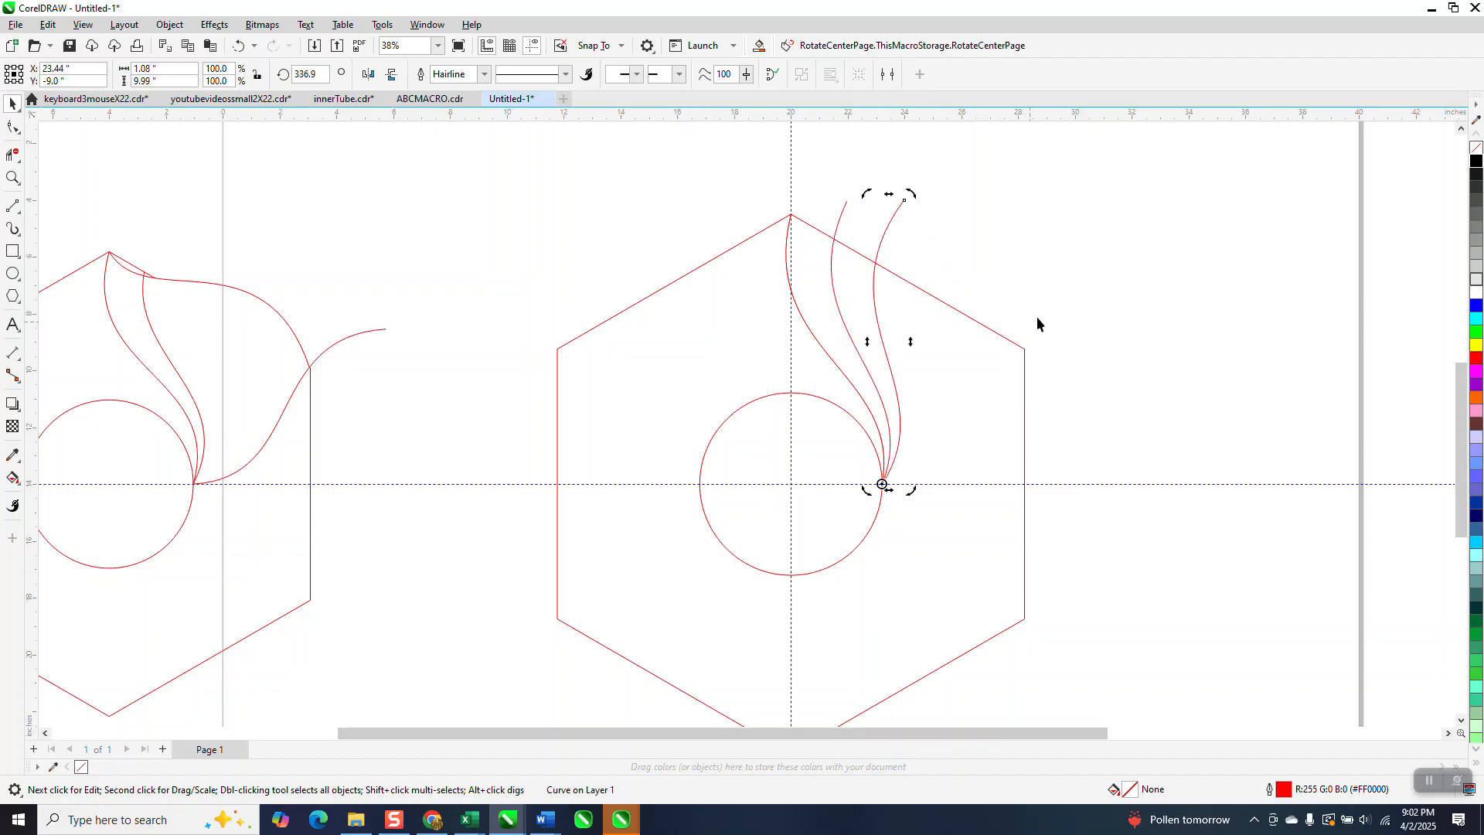
Rotate the last curve copy clockwise about its end on the circle to 287.78 degrees so it crosses the hexagon's upper-right corner
{"action": "left_click_drag", "start_coordinate": [914, 194], "coordinate": [1086, 413]}
{"action": "left_click", "coordinate": [13, 177]}
{"action": "left_click", "coordinate": [15, 126]}
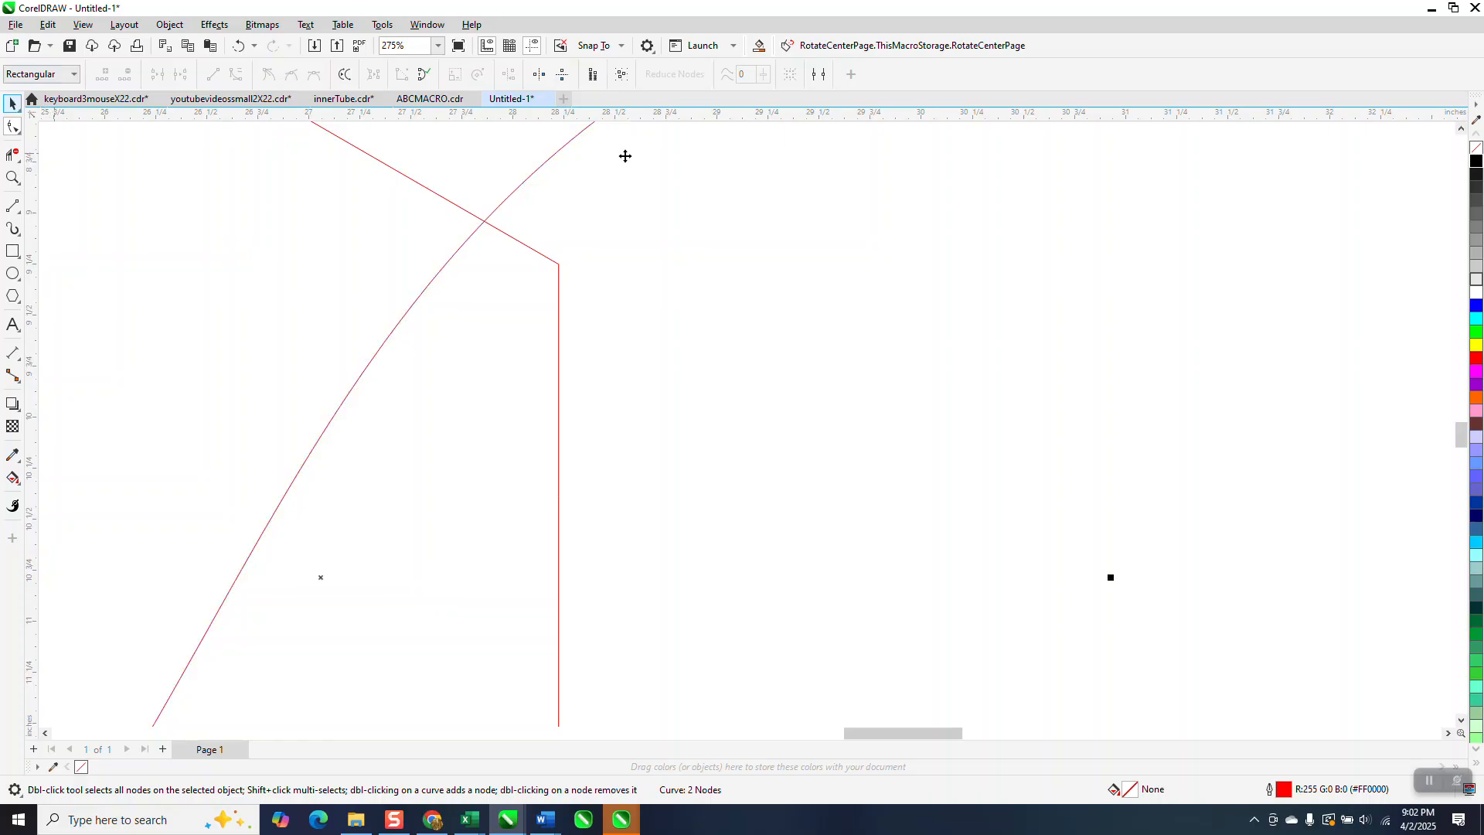
{"action": "left_click", "coordinate": [544, 170]}
{"action": "scroll", "coordinate": [551, 214], "scroll_direction": "down", "scroll_amount": 1}
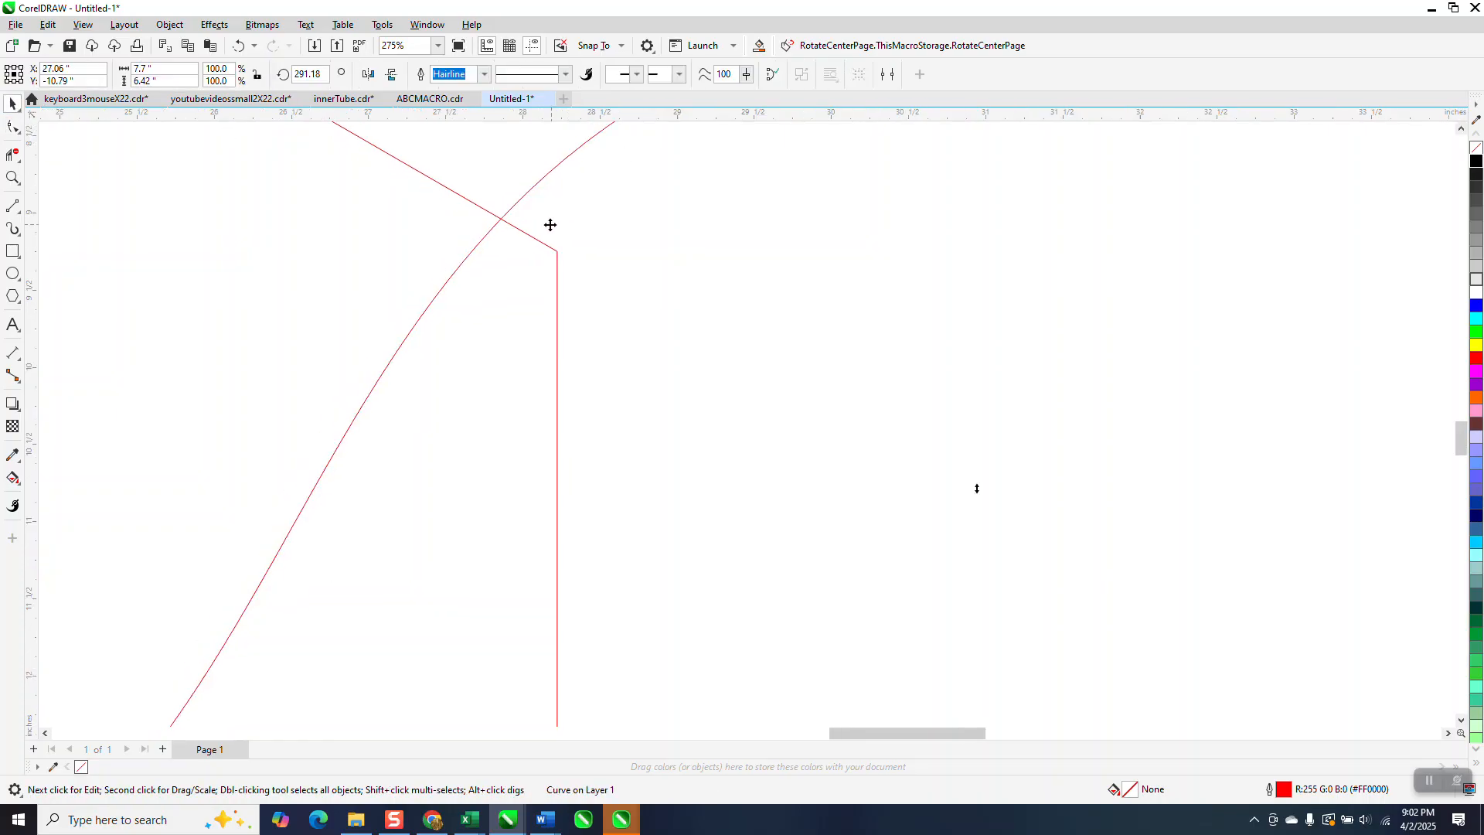
{"action": "left_click_drag", "start_coordinate": [503, 216], "coordinate": [554, 252]}
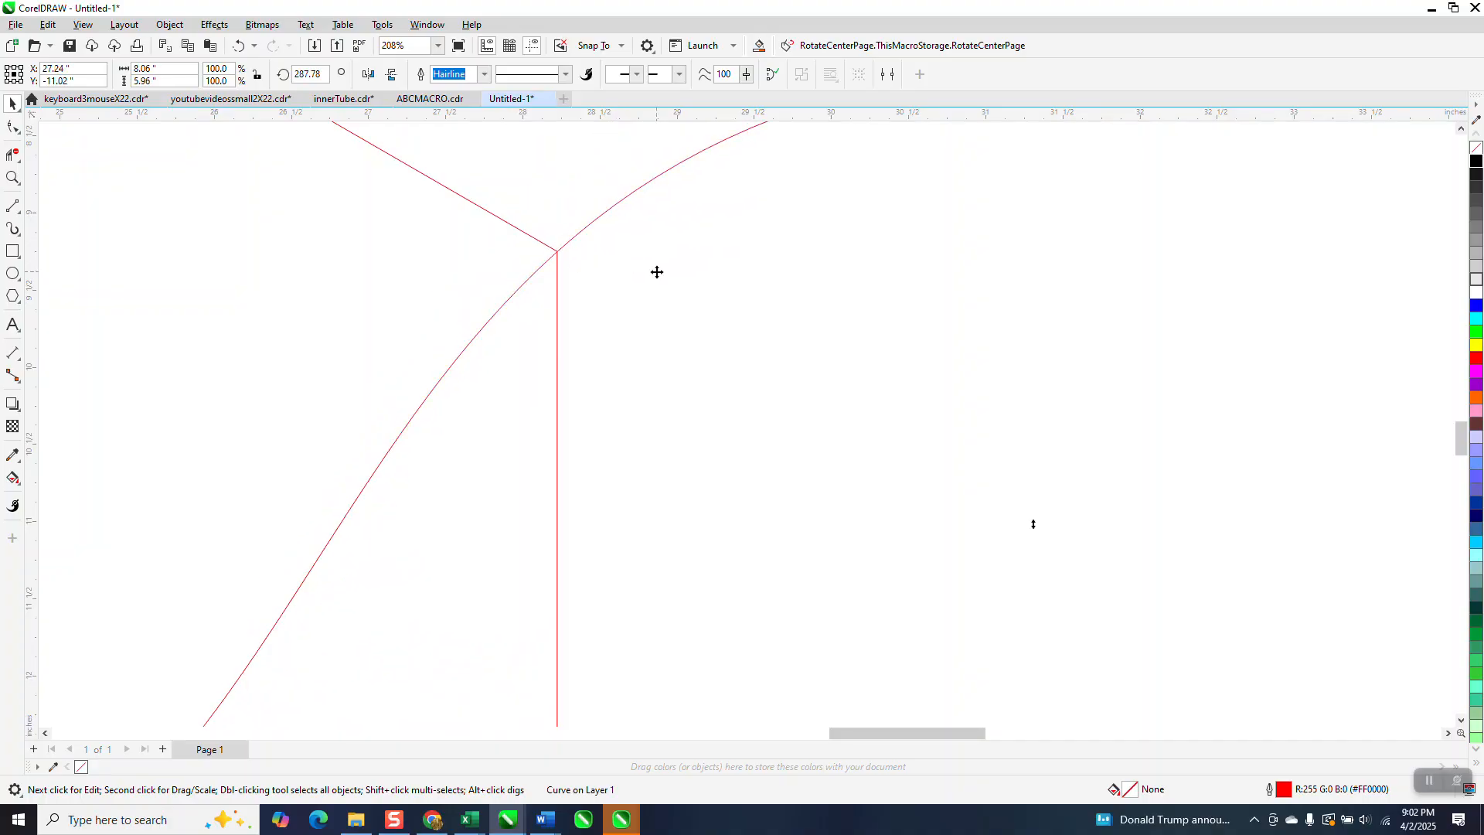
Delete both segments of the hexagon's upper-right edge, on either side of the middle curve, with Virtual Segment Delete
{"action": "scroll", "coordinate": [652, 258], "scroll_direction": "down", "scroll_amount": 5}
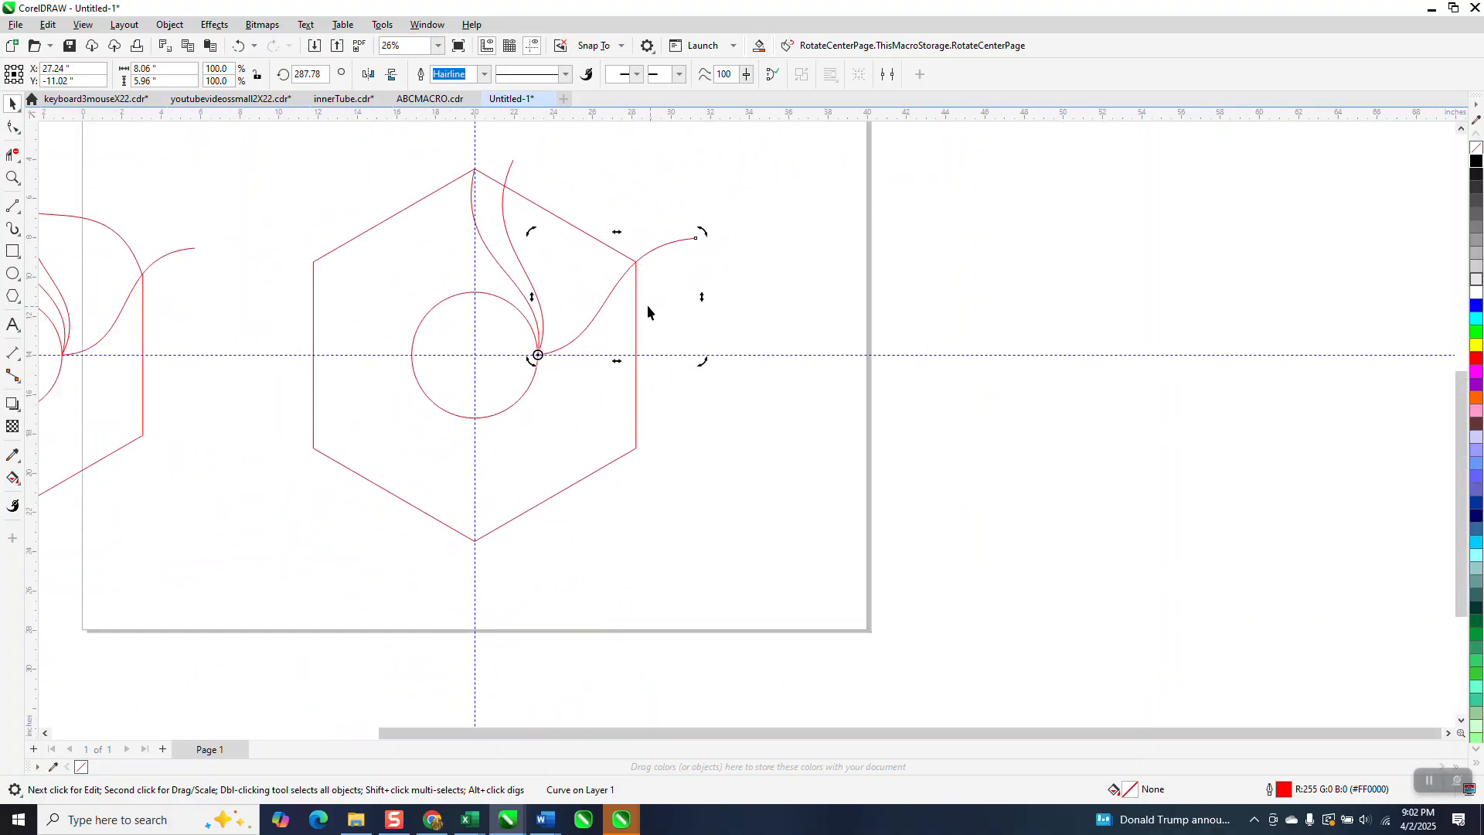
{"action": "scroll", "coordinate": [588, 310], "scroll_direction": "down", "scroll_amount": 1}
{"action": "scroll", "coordinate": [589, 311], "scroll_direction": "down", "scroll_amount": 1}
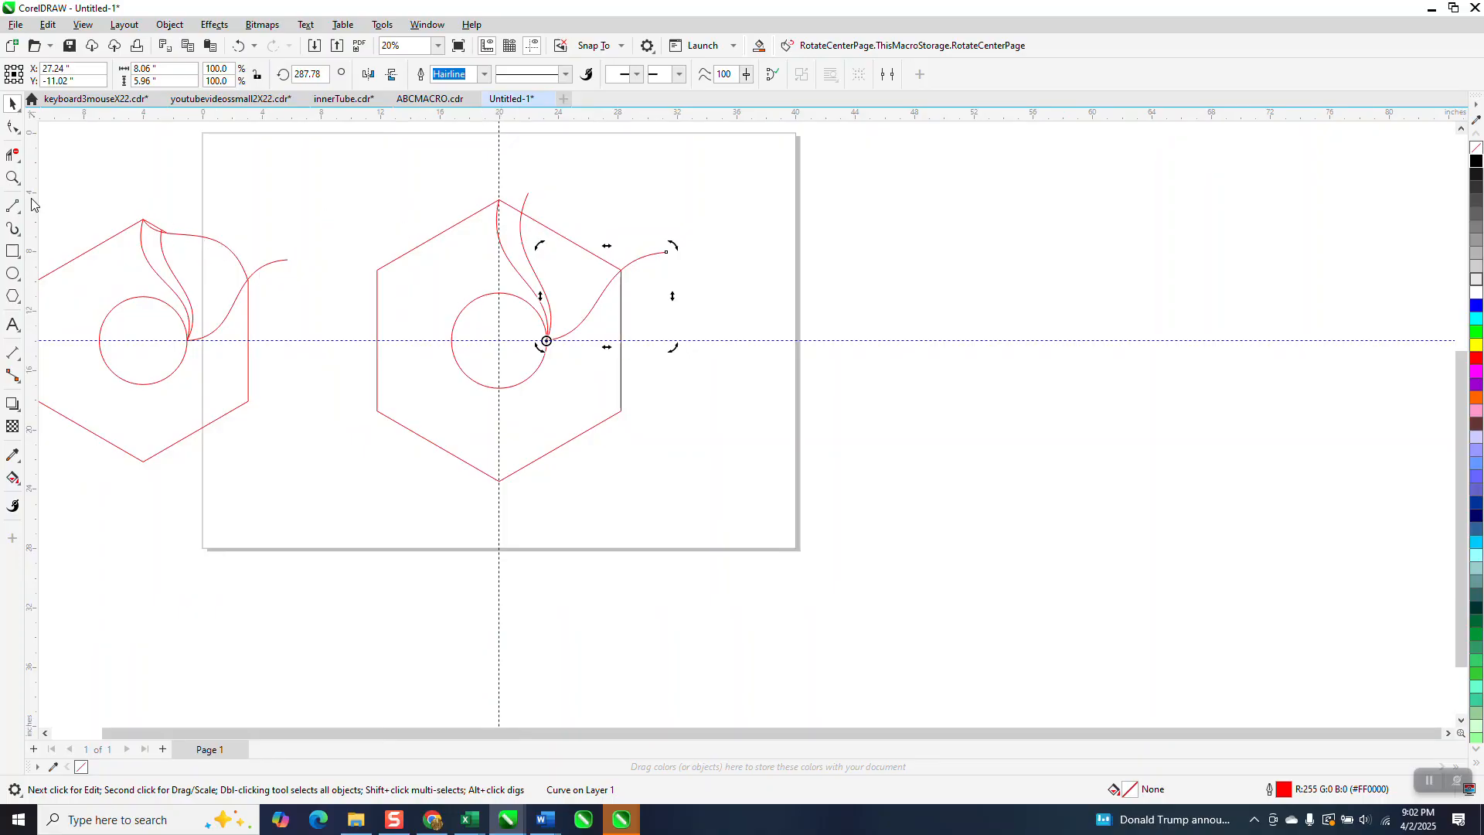
{"action": "left_click", "coordinate": [12, 178]}
{"action": "left_click_drag", "start_coordinate": [421, 178], "coordinate": [718, 413]}
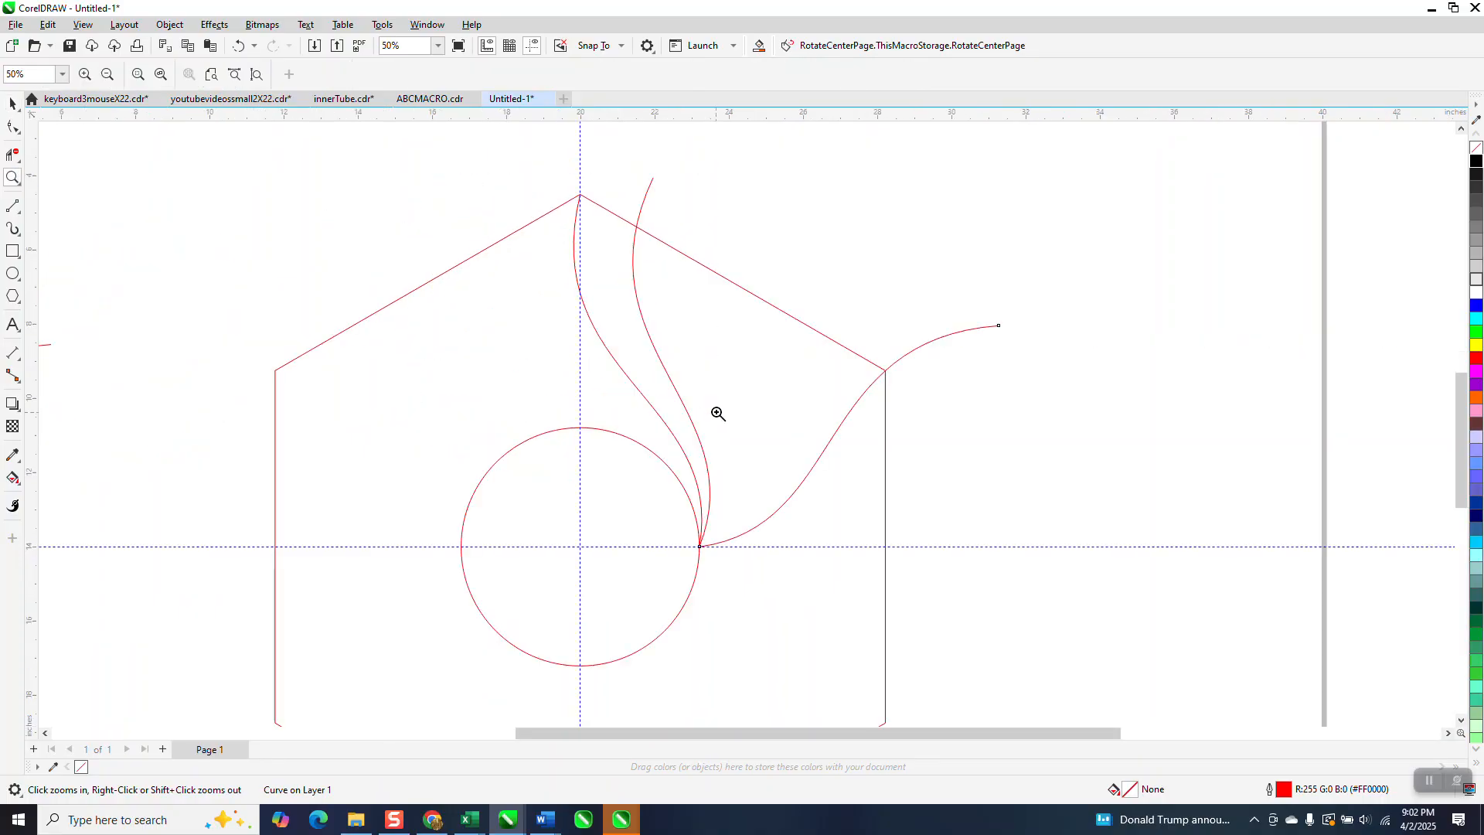
{"action": "left_click", "coordinate": [13, 154]}
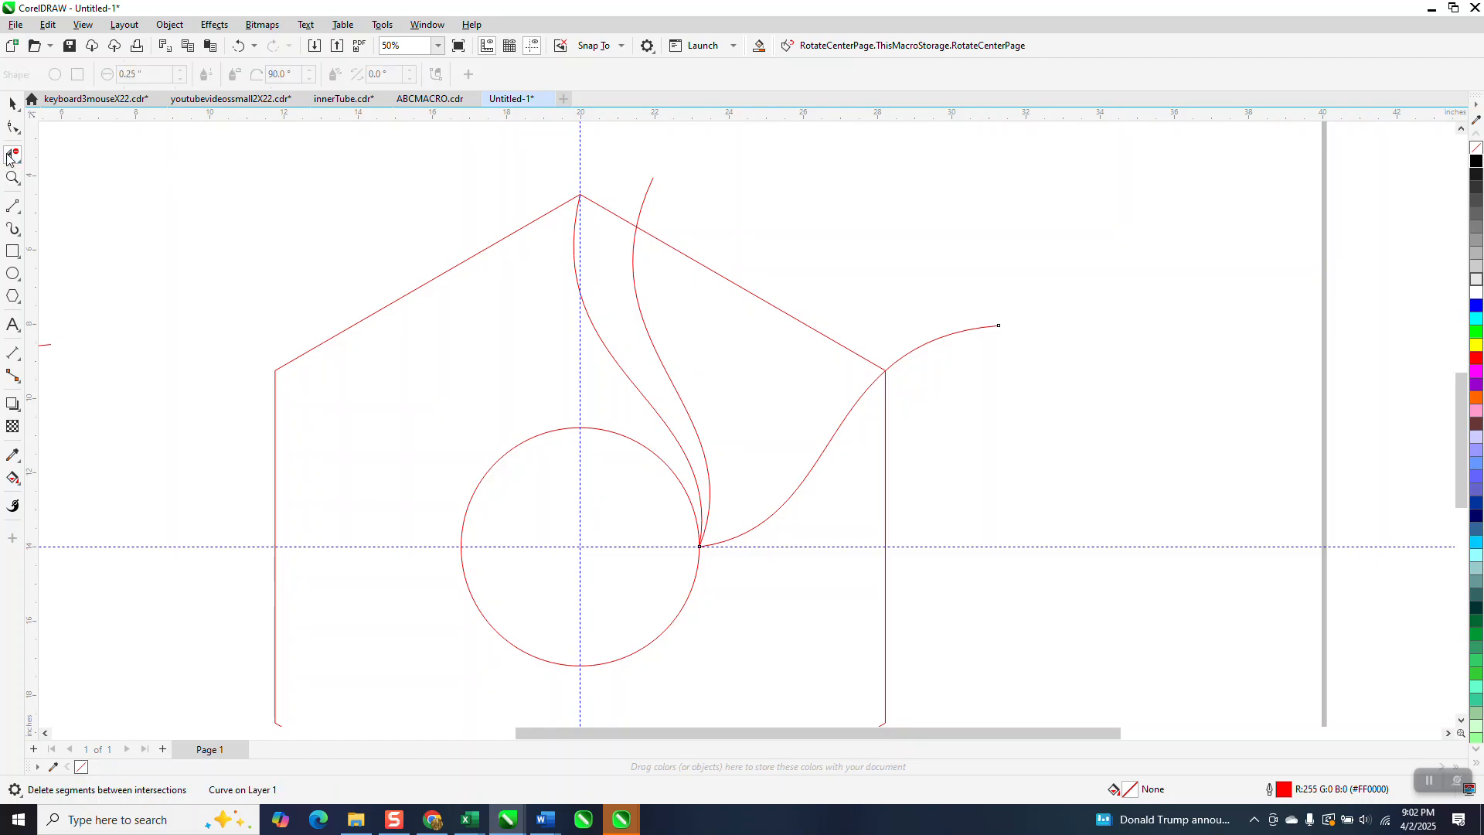
{"action": "left_click", "coordinate": [617, 215]}
{"action": "left_click", "coordinate": [734, 284]}
Draw a two-point line from the hexagon's top corner to its upper-right corner and open it for node editing
{"action": "left_click", "coordinate": [21, 217]}
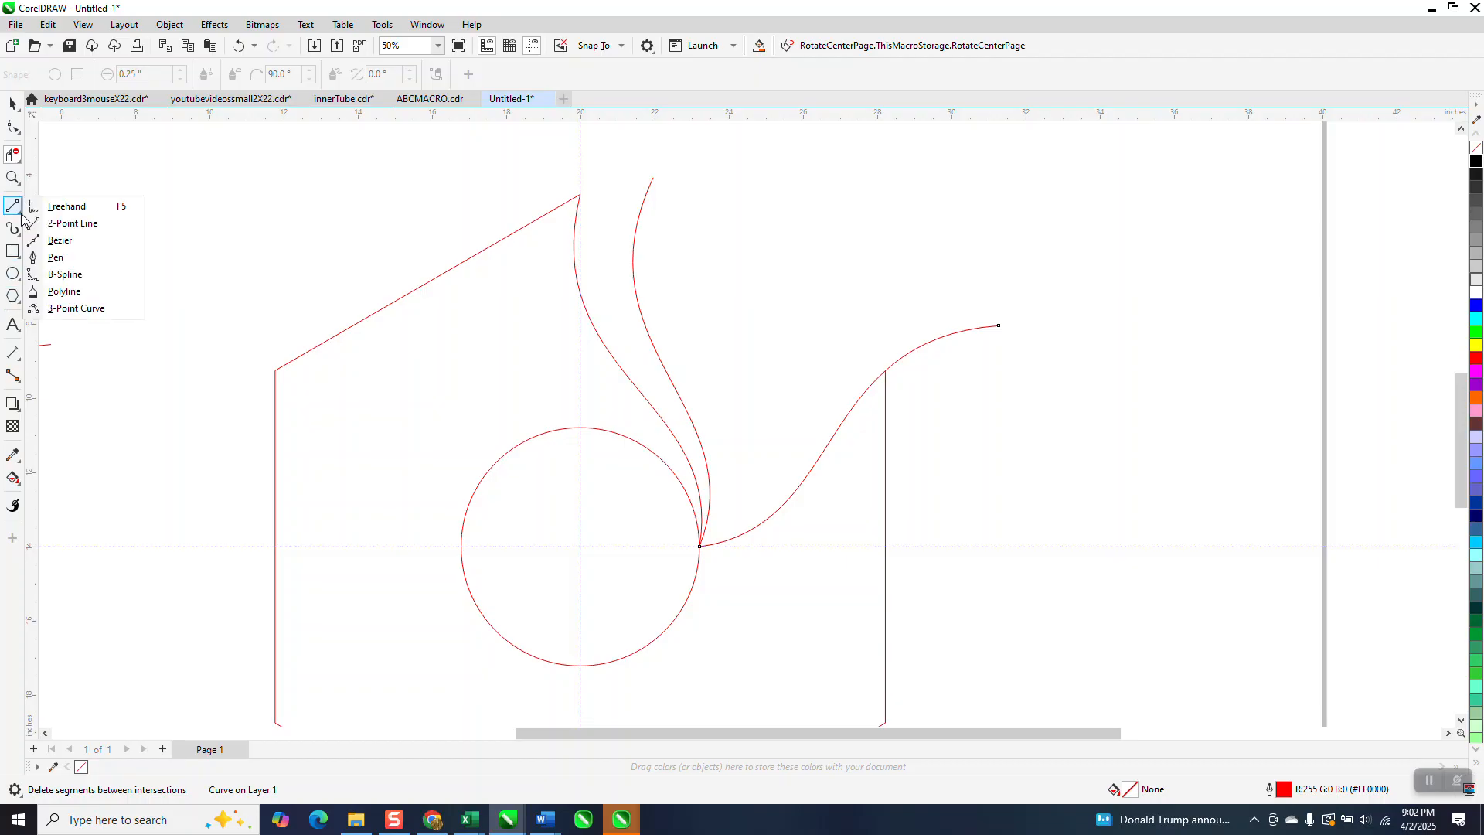
{"action": "left_click", "coordinate": [102, 225]}
{"action": "left_click_drag", "start_coordinate": [579, 195], "coordinate": [888, 371]}
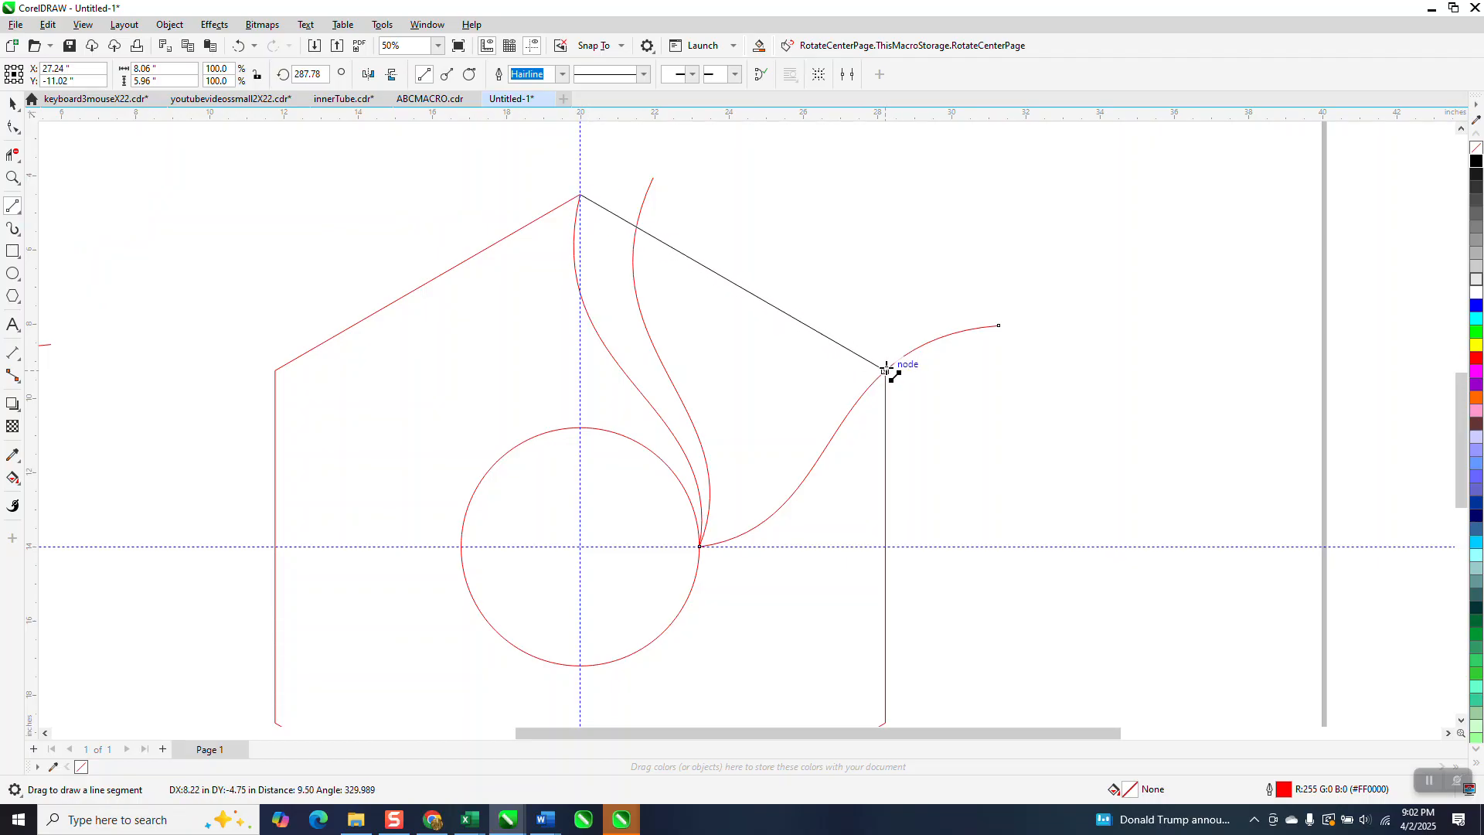
{"action": "left_click", "coordinate": [13, 126]}
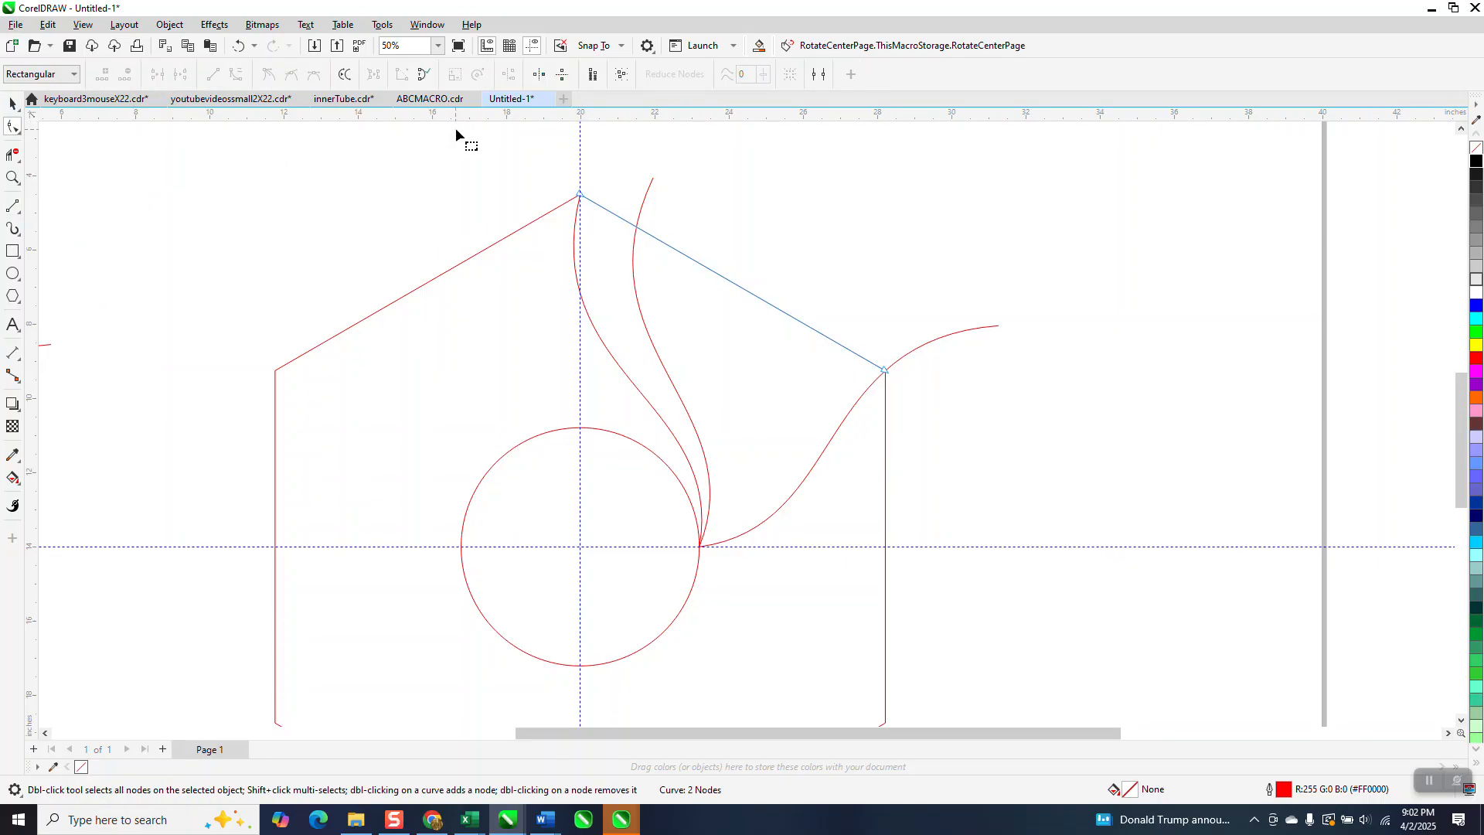
Convert the line between the hexagon's top and upper-right corners to a curve and bend it into an S-shaped petal edge
{"action": "left_click_drag", "start_coordinate": [972, 460], "coordinate": [972, 461]}
{"action": "right_click", "coordinate": [882, 371]}
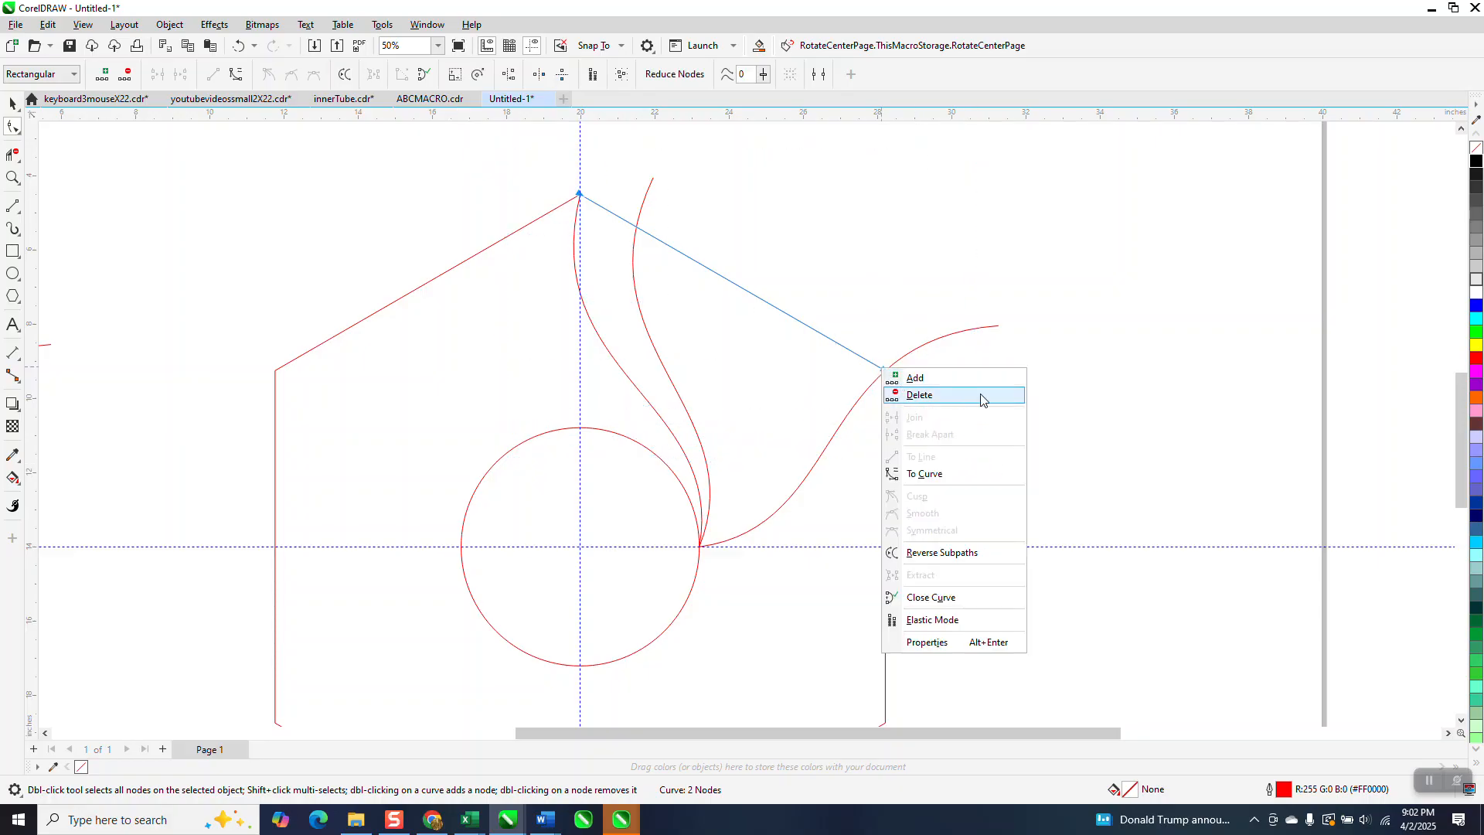
{"action": "left_click", "coordinate": [921, 472]}
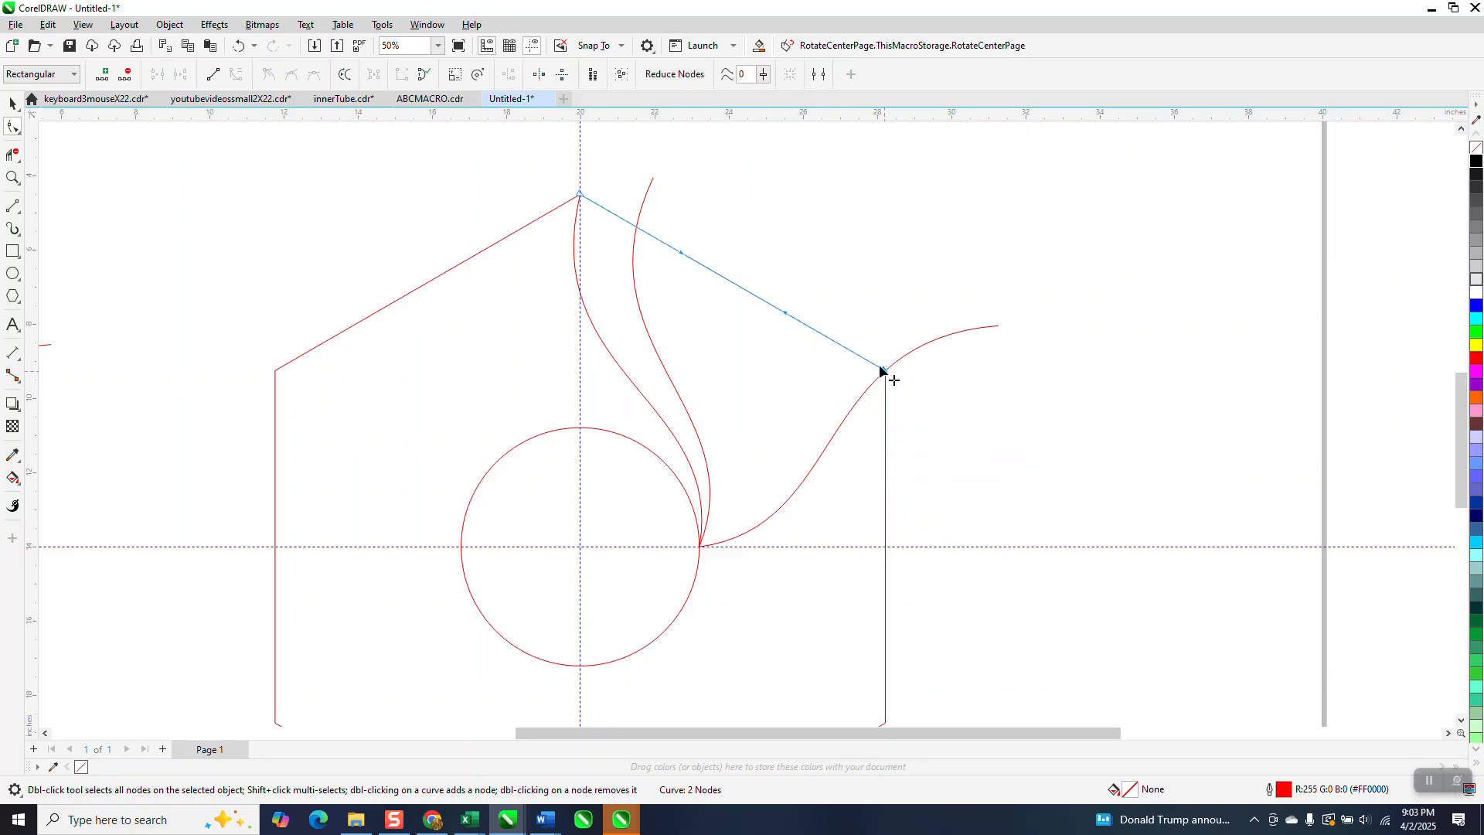
{"action": "left_click_drag", "start_coordinate": [789, 320], "coordinate": [882, 230]}
{"action": "left_click", "coordinate": [581, 196]}
{"action": "left_click_drag", "start_coordinate": [773, 184], "coordinate": [808, 225]}
{"action": "left_click_drag", "start_coordinate": [955, 157], "coordinate": [885, 186]}
Smart Fill the larger petal's wide and narrow regions in orange without outline, moving each filled piece 12 inches right
{"action": "scroll", "coordinate": [757, 217], "scroll_direction": "down", "scroll_amount": 1}
{"action": "scroll", "coordinate": [741, 202], "scroll_direction": "down", "scroll_amount": 2}
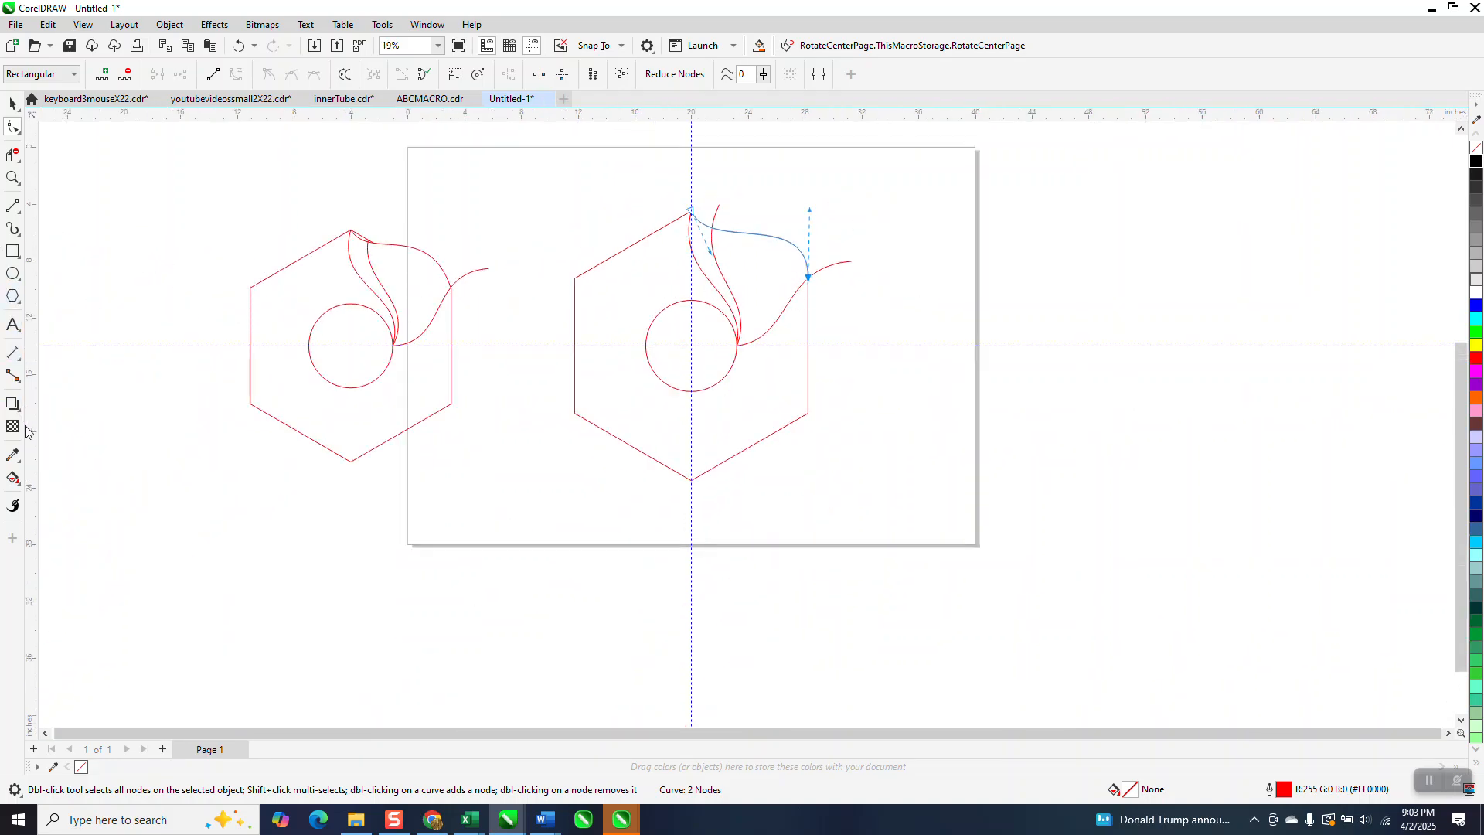
{"action": "left_click", "coordinate": [17, 481]}
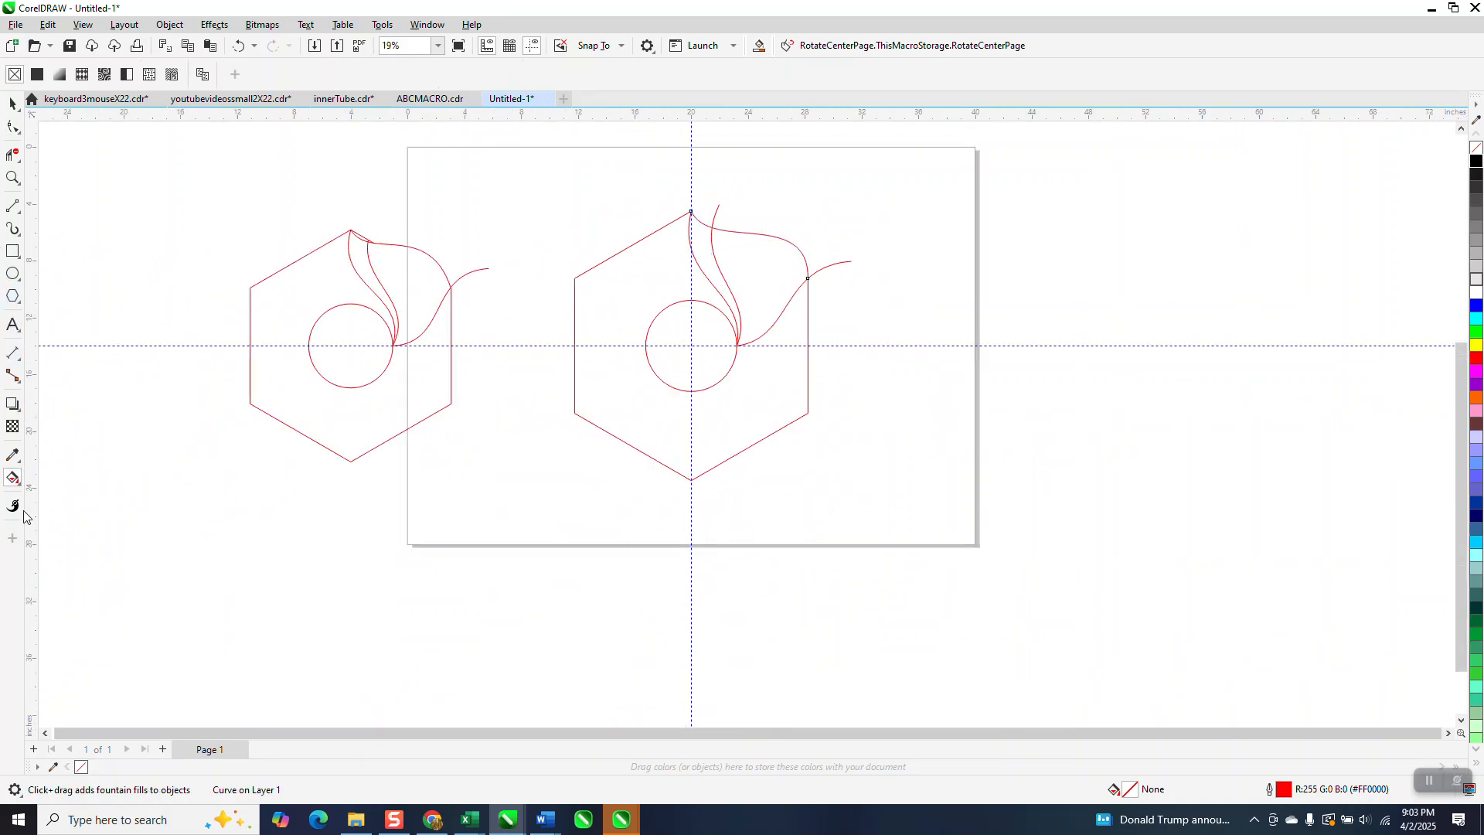
{"action": "left_click", "coordinate": [25, 487]}
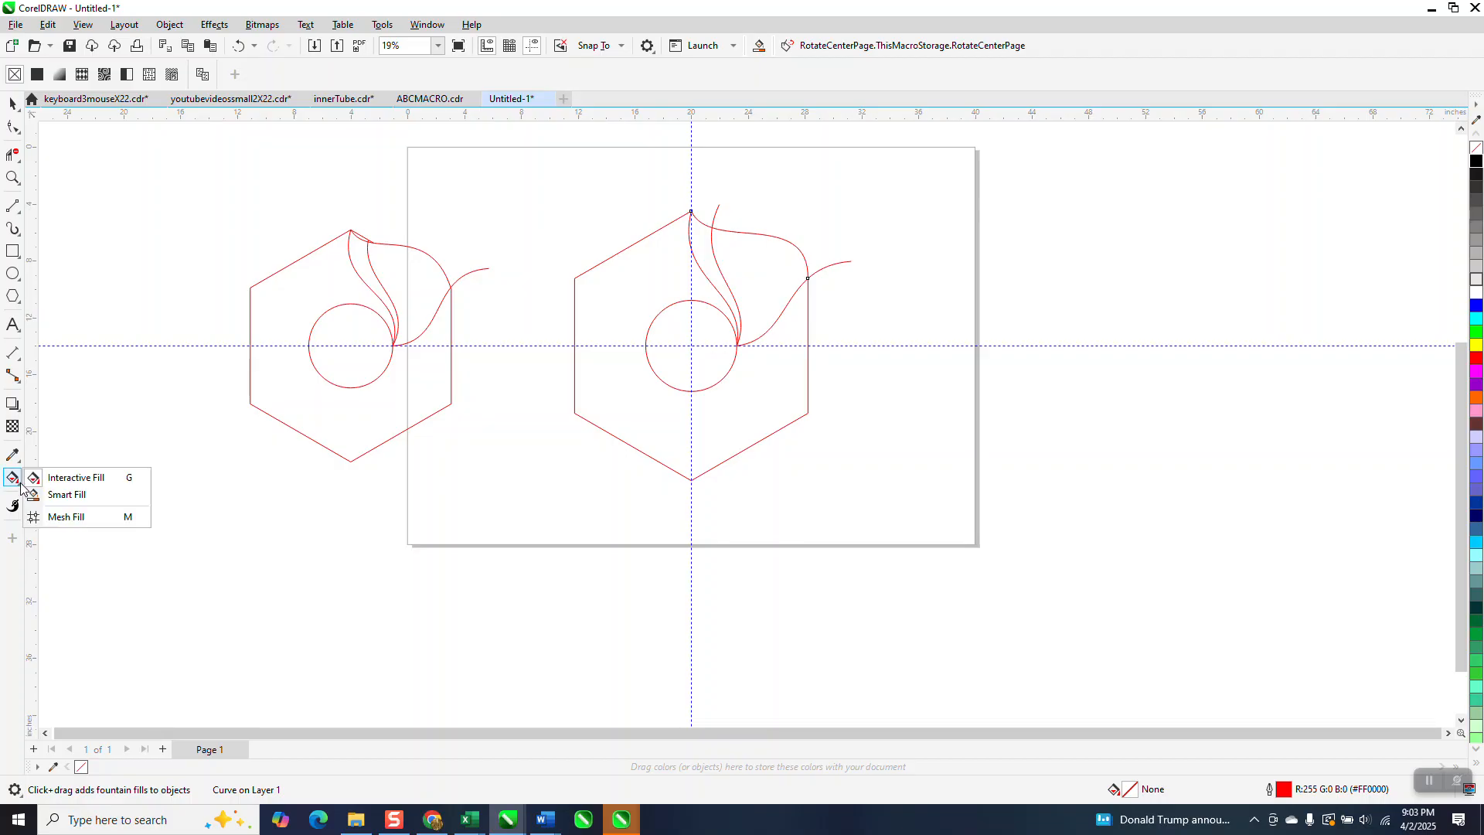
{"action": "left_click", "coordinate": [62, 494]}
{"action": "left_click", "coordinate": [173, 75]}
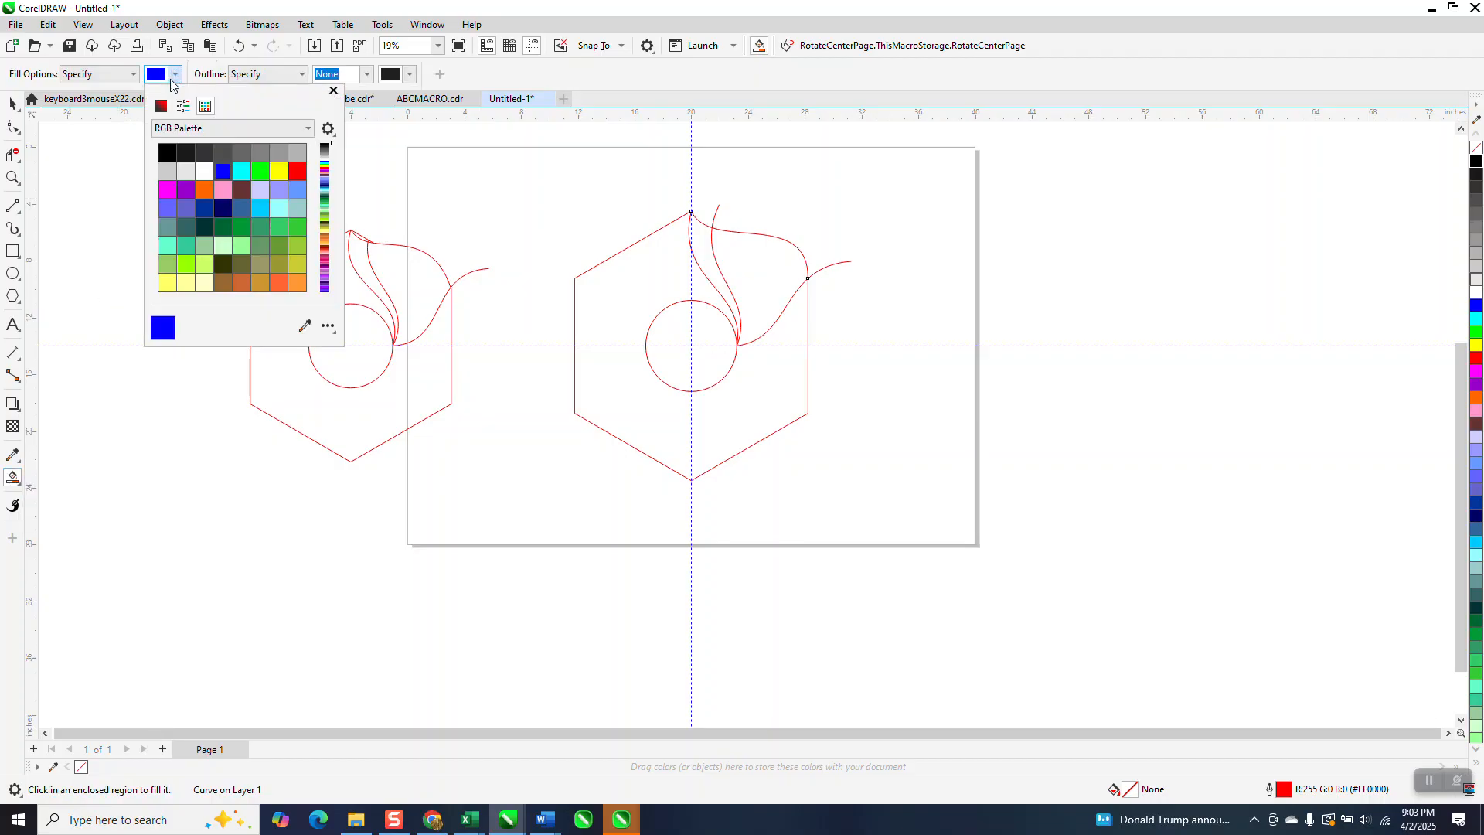
{"action": "left_click", "coordinate": [204, 190]}
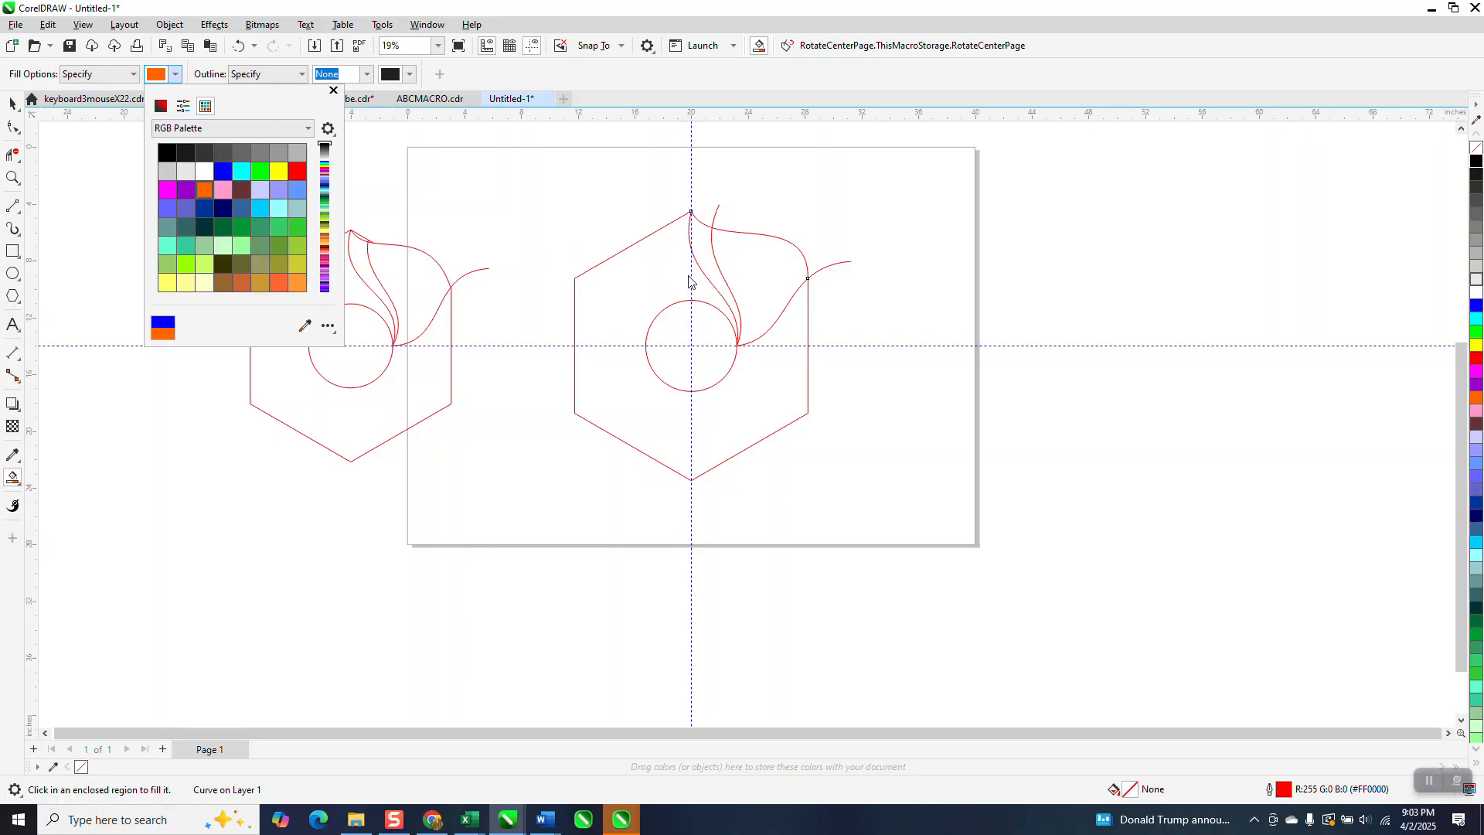
{"action": "left_click", "coordinate": [765, 274]}
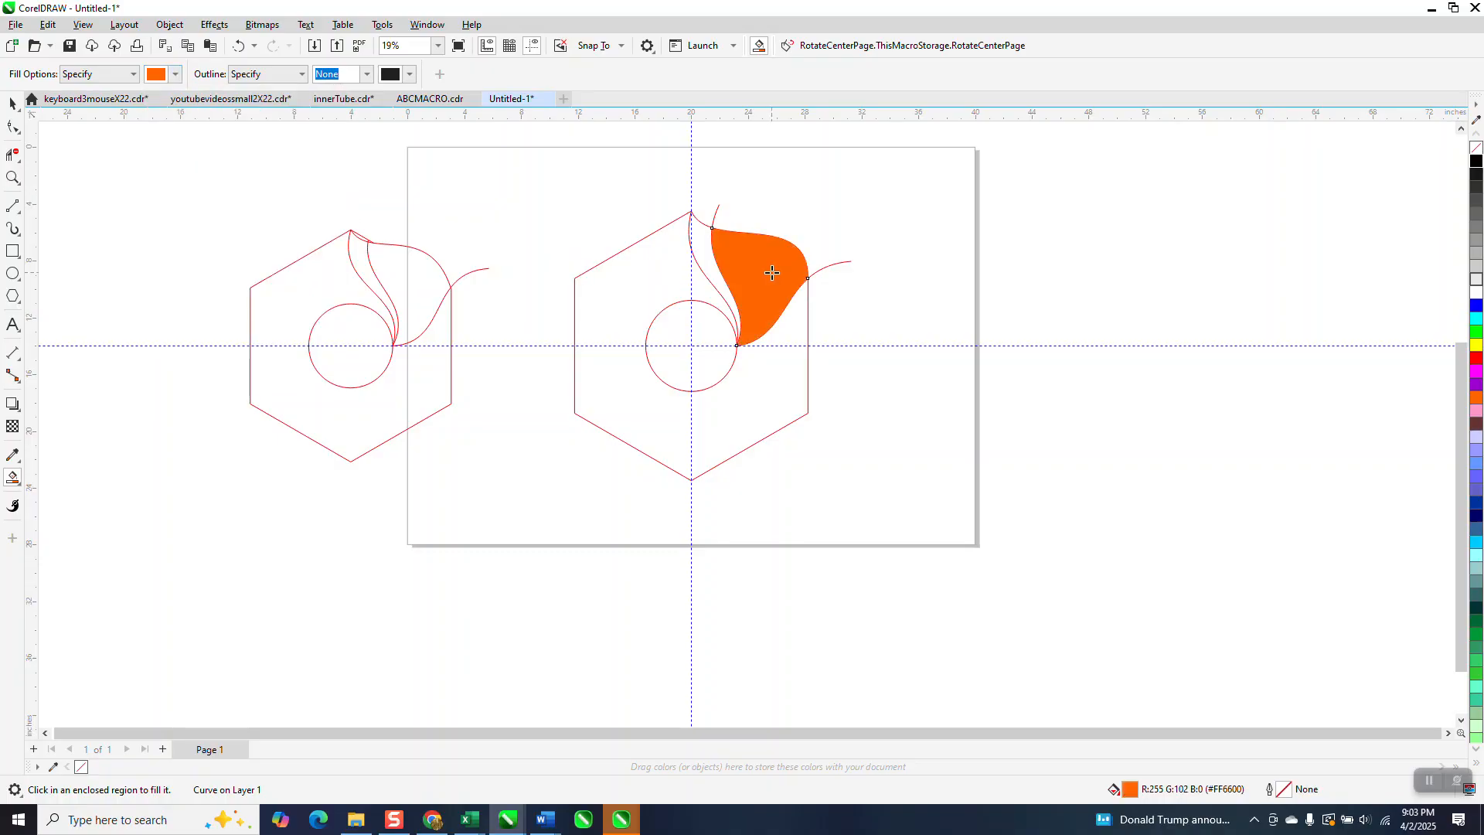
{"action": "key", "text": "r"}
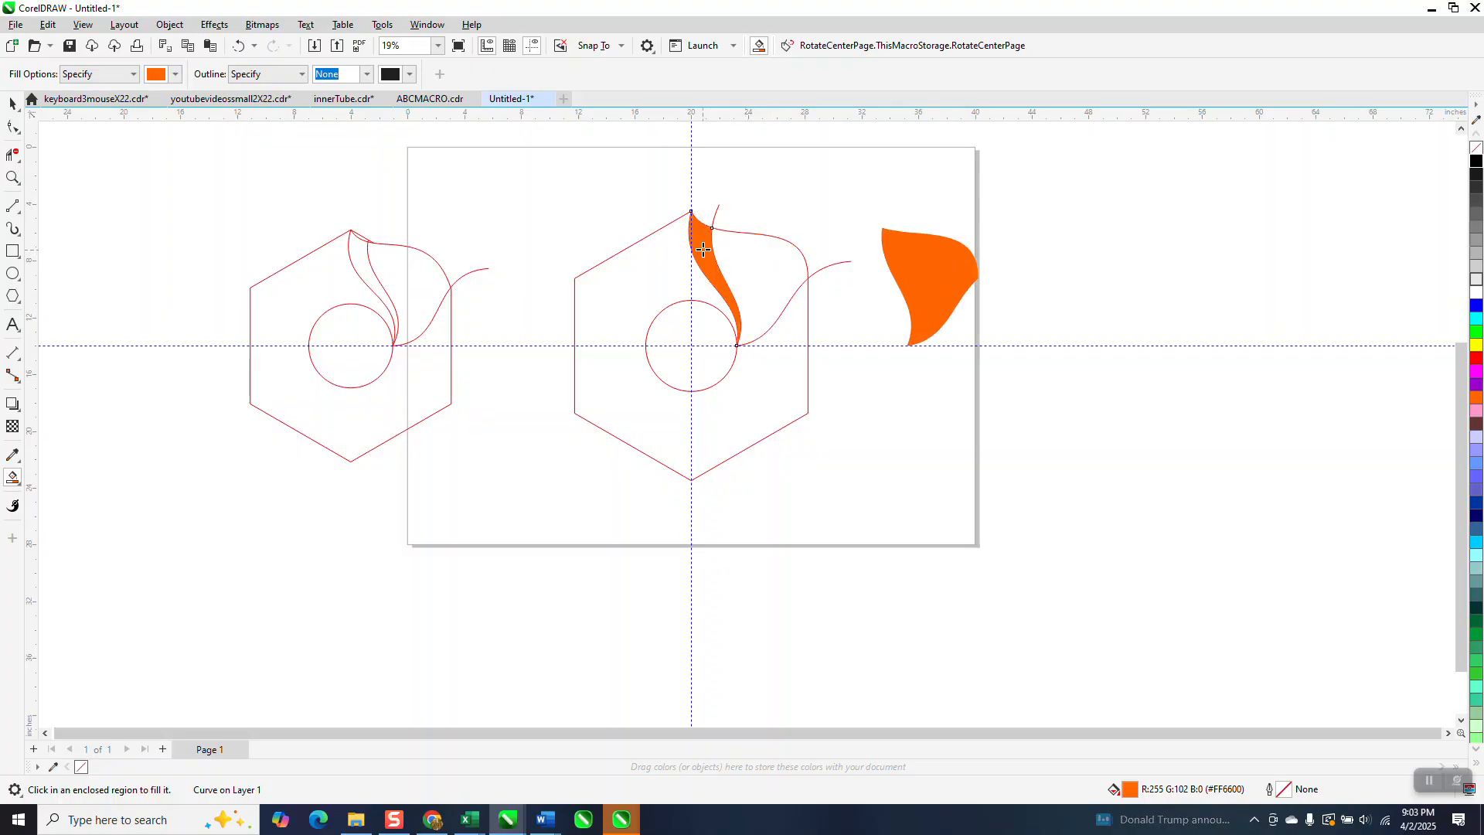
{"action": "left_click", "coordinate": [703, 249]}
{"action": "key", "text": "Right"}
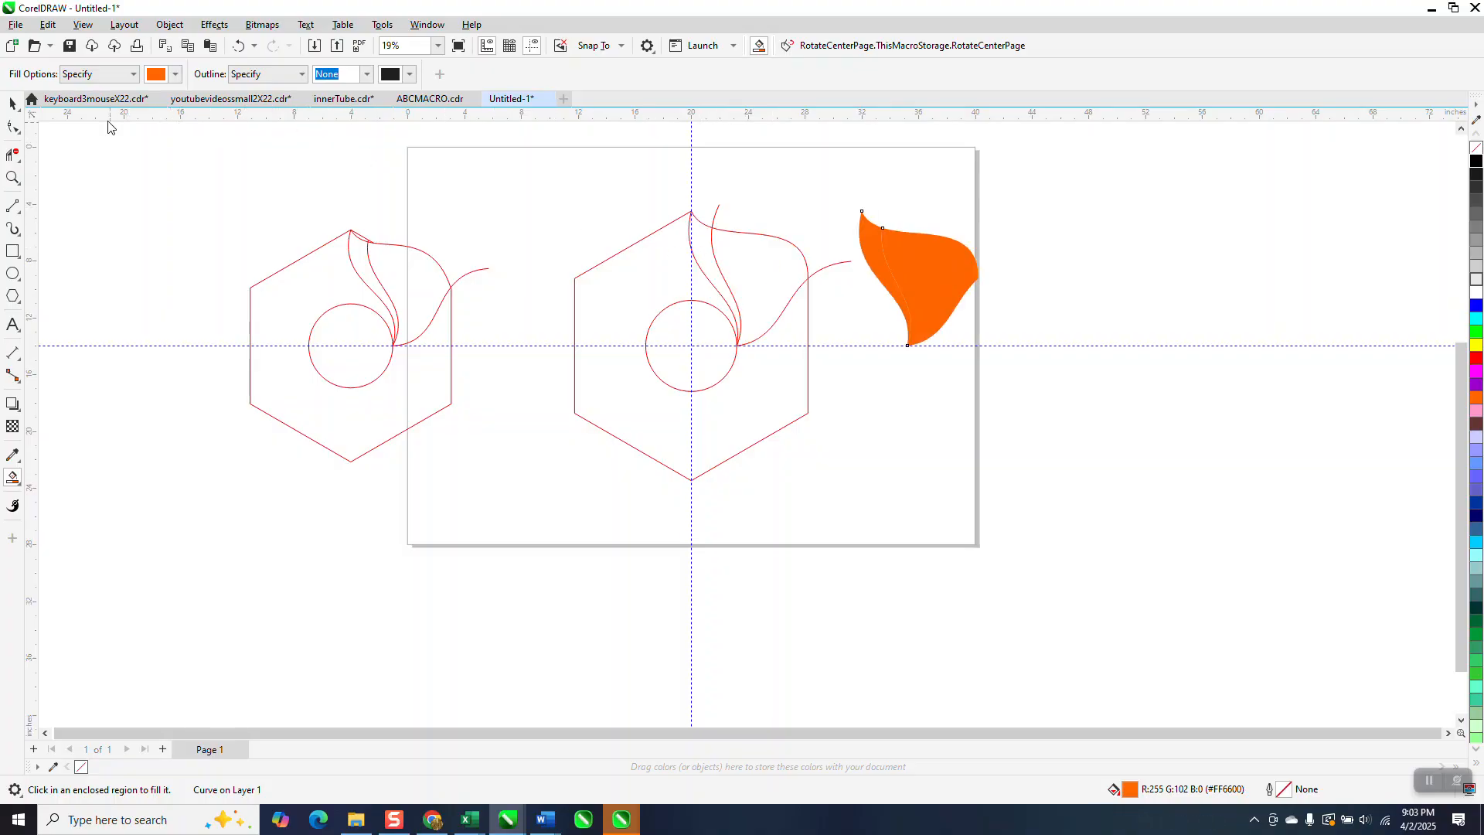
Move the larger hexagon with its circle and curves below the page, and return both orange petal pieces 12 inches left
{"action": "left_click", "coordinate": [11, 102]}
{"action": "left_click_drag", "start_coordinate": [512, 187], "coordinate": [874, 504]}
{"action": "key", "text": "Down"}
{"action": "key", "text": "Down"}
{"action": "left_click_drag", "start_coordinate": [844, 182], "coordinate": [1054, 418]}
{"action": "key", "text": "Left"}
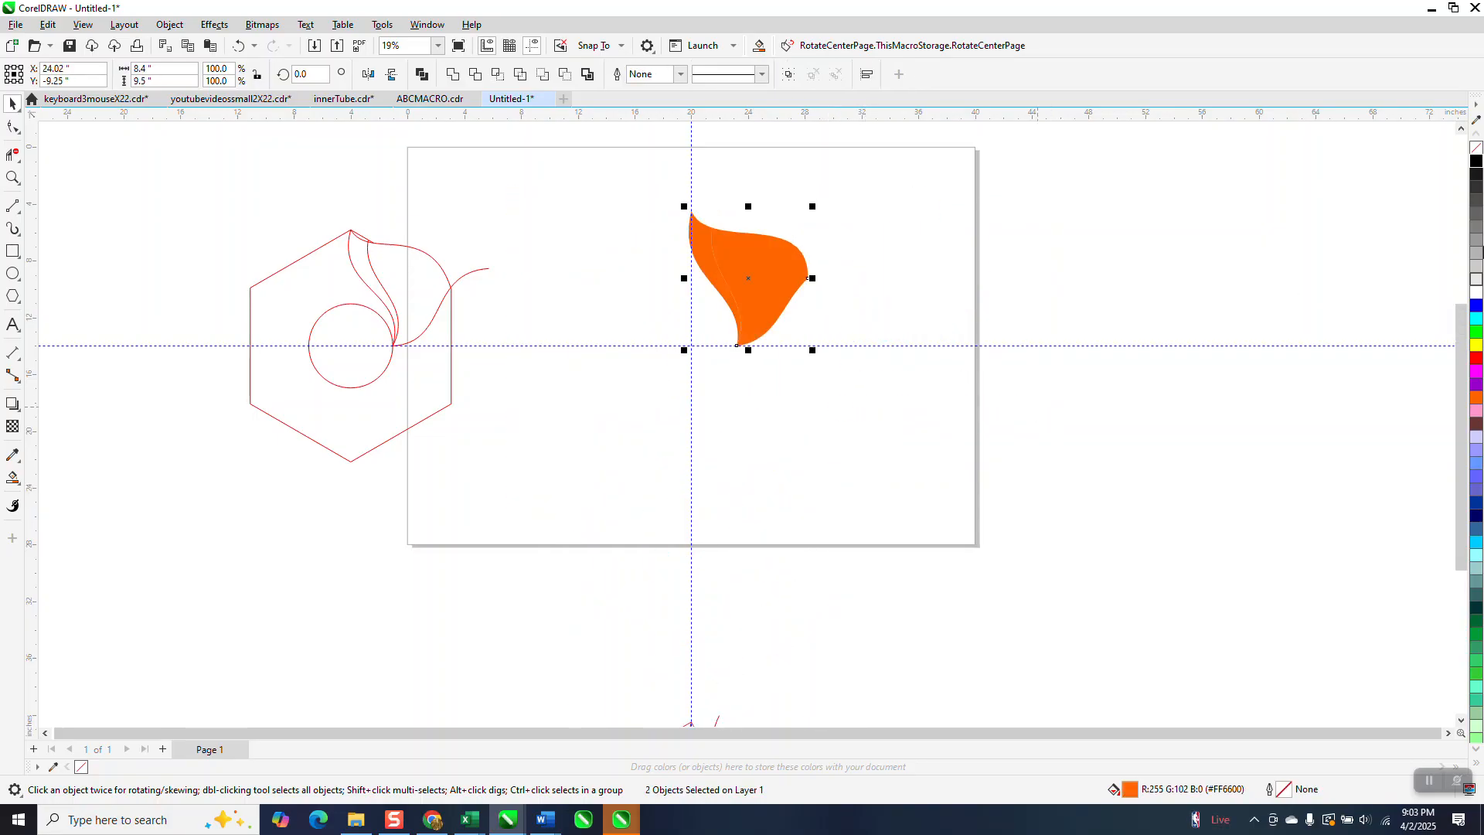
Give the two petal pieces no fill and a black outline, and group them
{"action": "left_click", "coordinate": [1474, 147]}
{"action": "right_click", "coordinate": [1475, 161]}
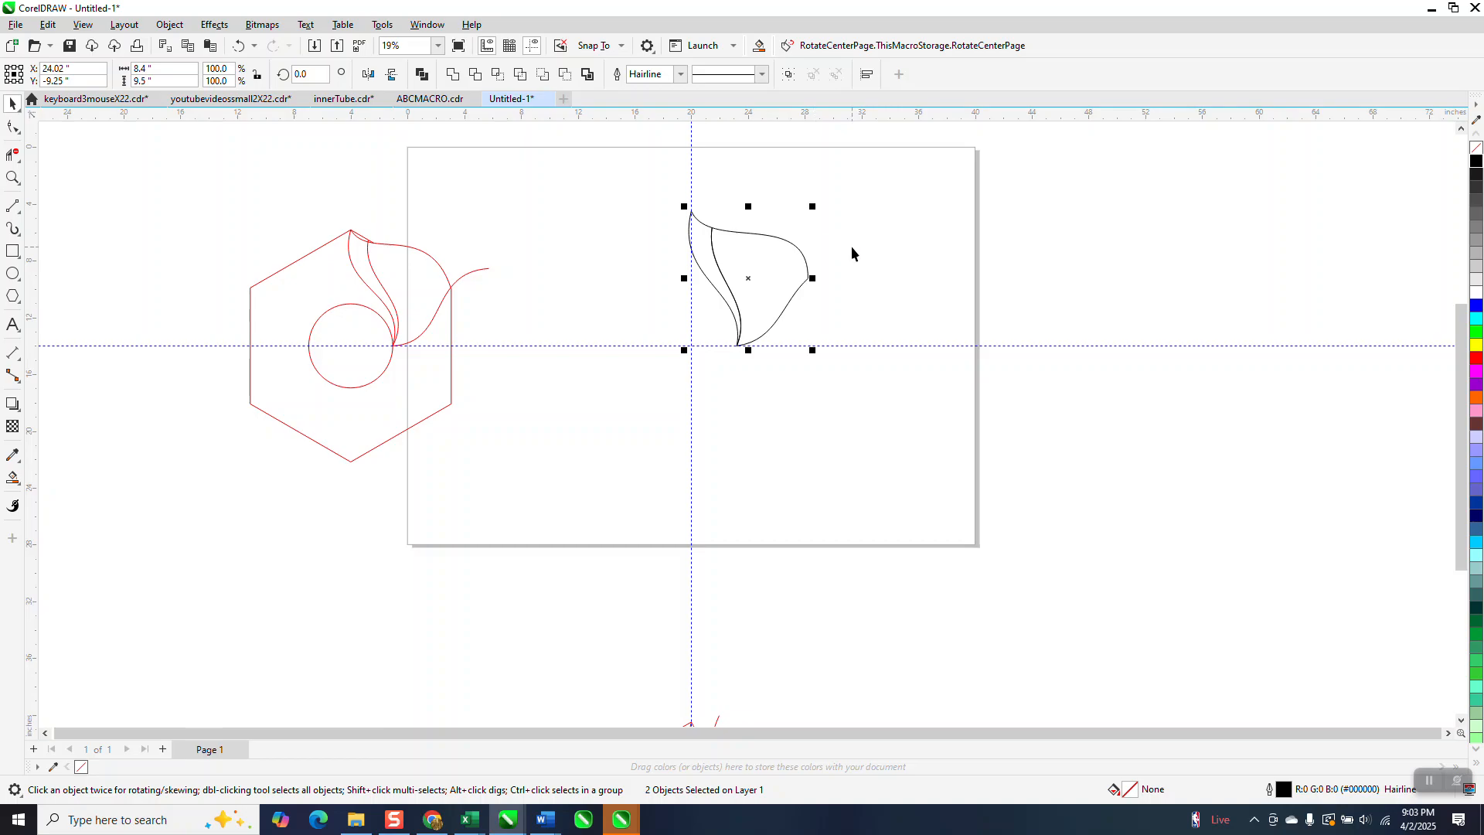
{"action": "key", "text": "ctrl+g"}
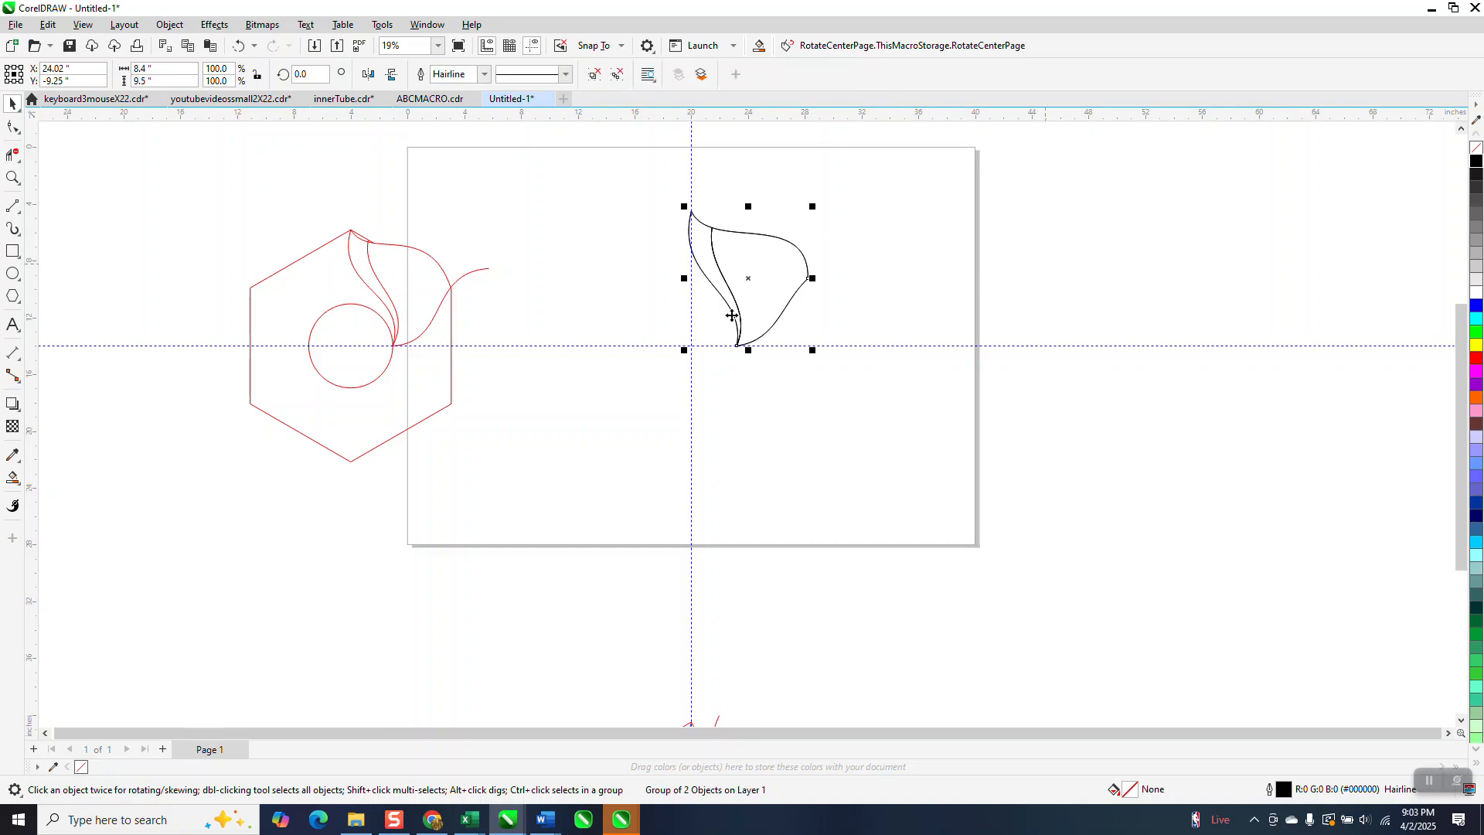
Move the petal group's rotation centre to the guideline intersection and make a copy rotated by 45 degrees
{"action": "left_click", "coordinate": [741, 284]}
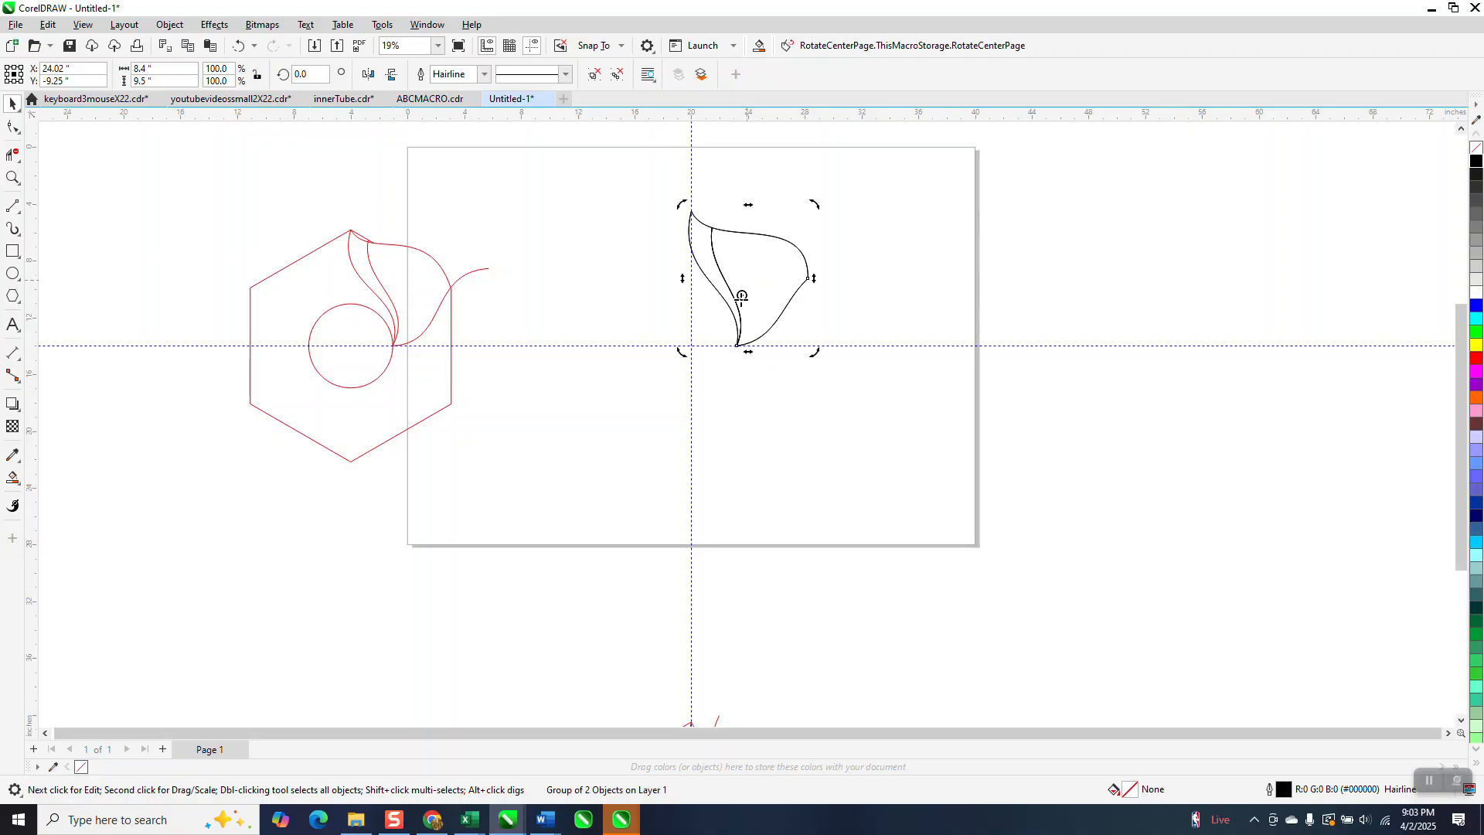
{"action": "left_click", "coordinate": [724, 290]}
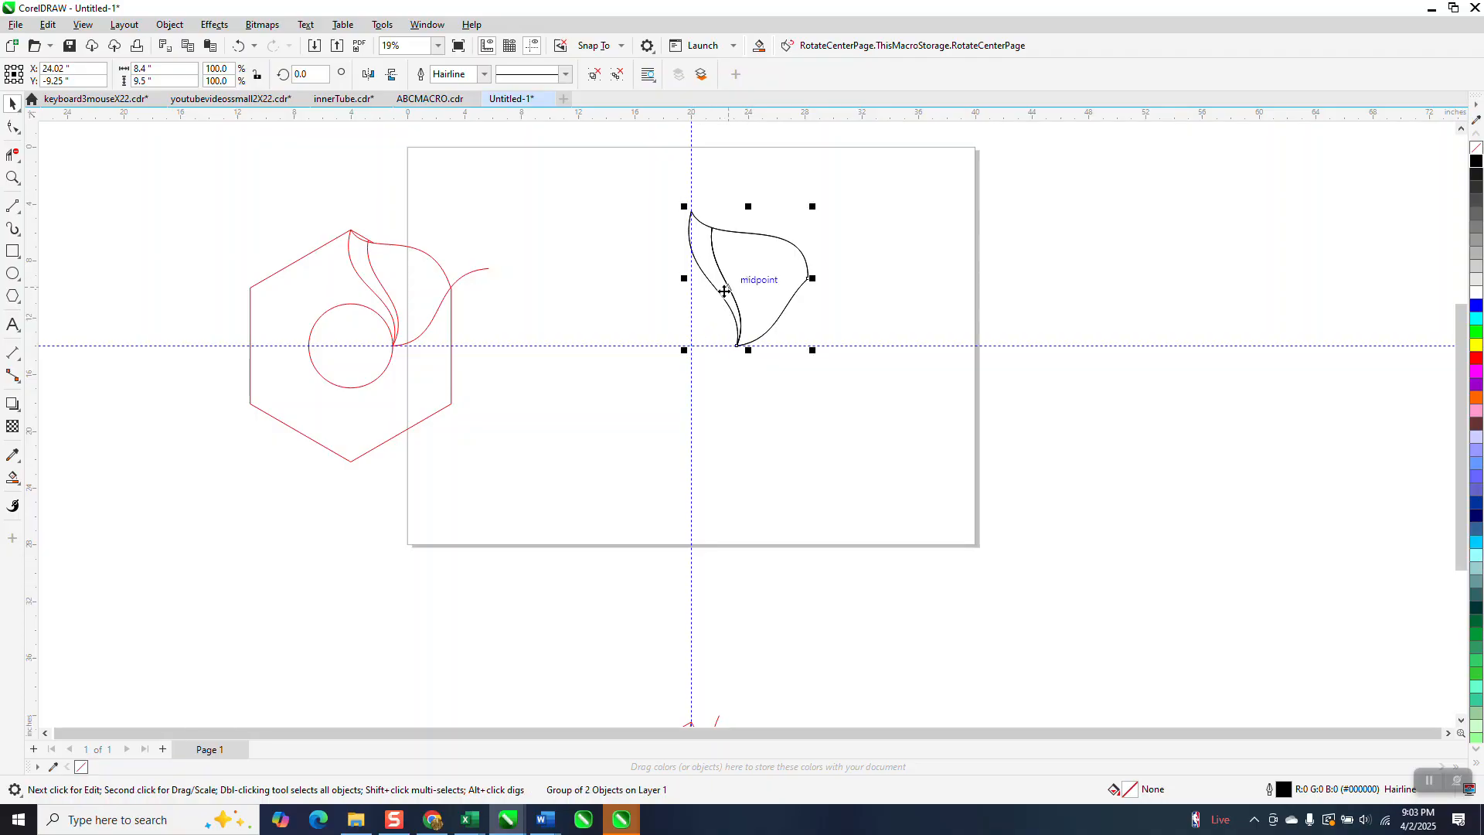
{"action": "left_click", "coordinate": [728, 288]}
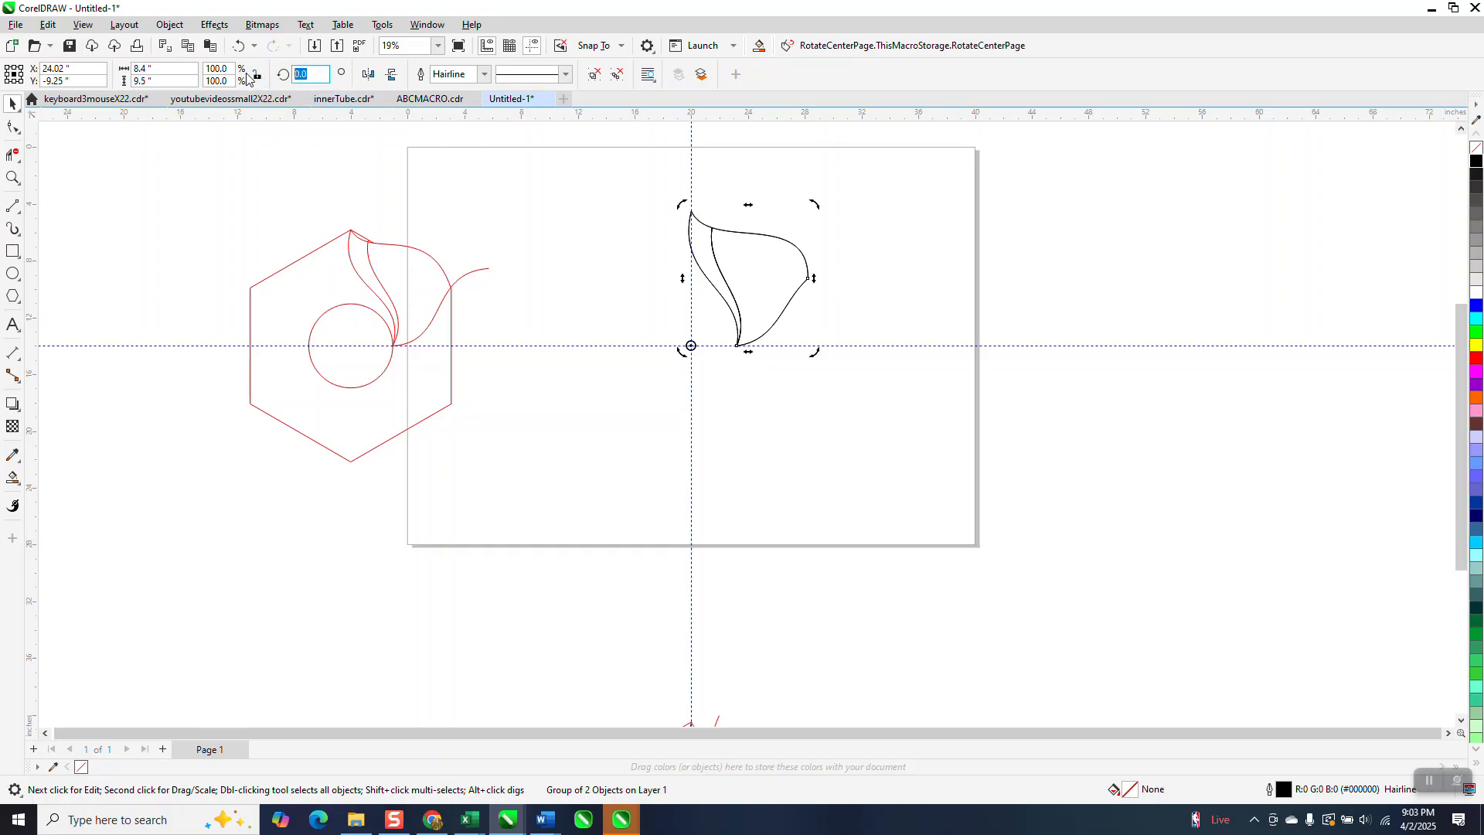
{"action": "type", "text": "45"}
{"action": "key", "text": "Return"}
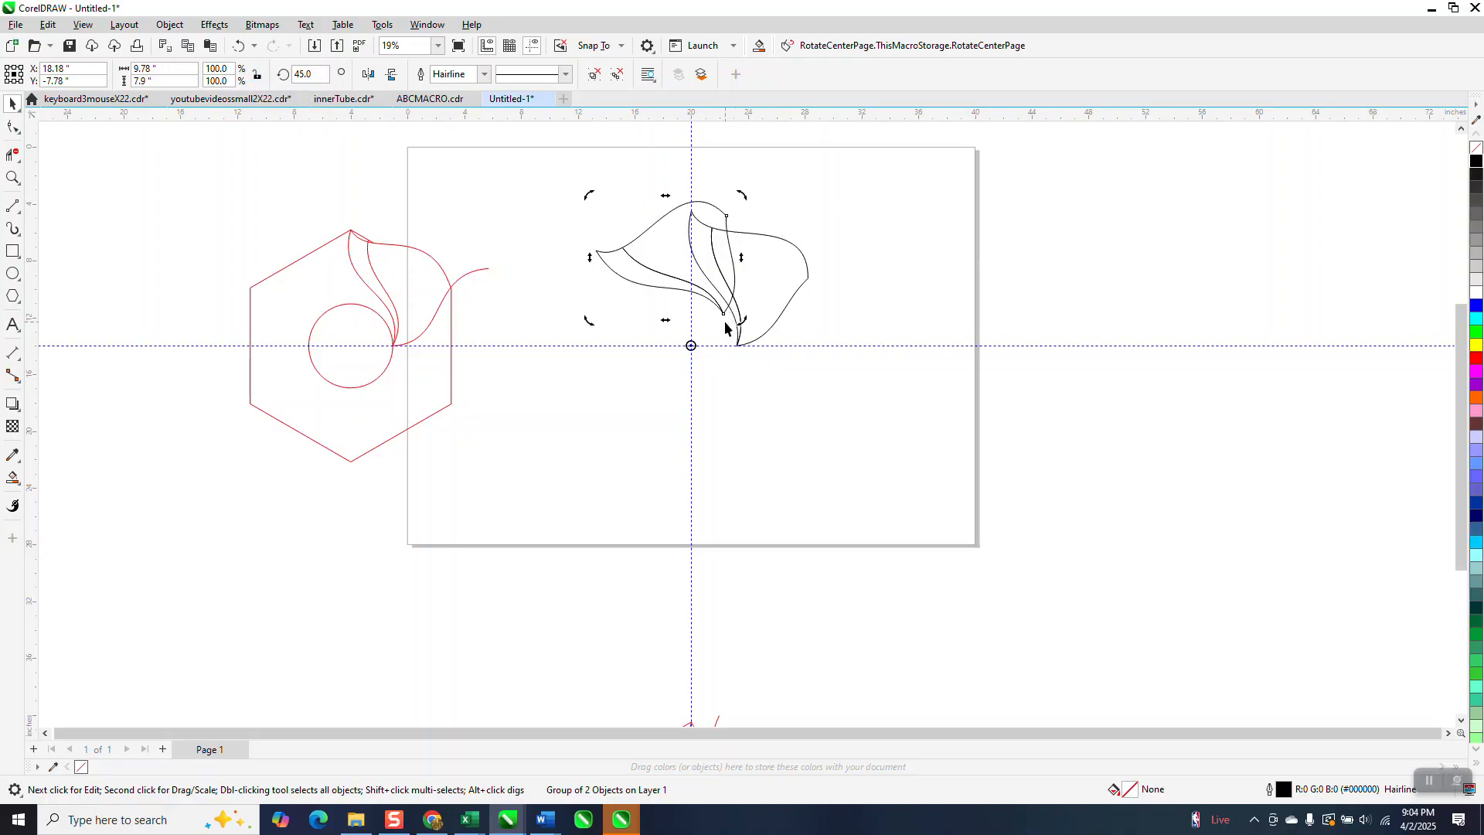
Smart Fill the rotated petal's wide region outside the overlapping original in orange and move the piece 24 inches right
{"action": "left_click", "coordinate": [20, 486]}
{"action": "left_click", "coordinate": [759, 44]}
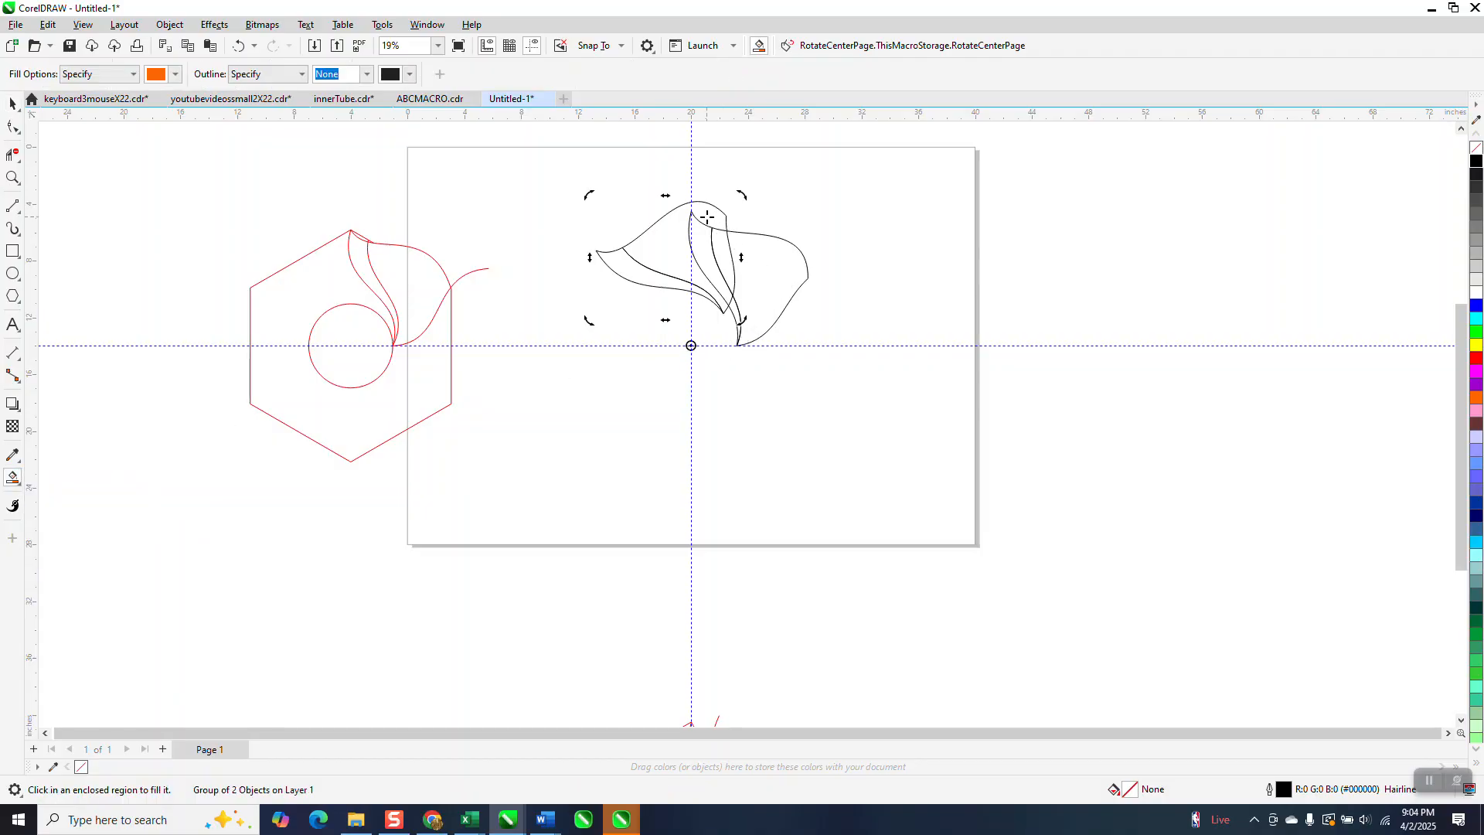
{"action": "left_click", "coordinate": [708, 215]}
{"action": "key", "text": "shift+Right"}
{"action": "key", "text": "shift+Right"}
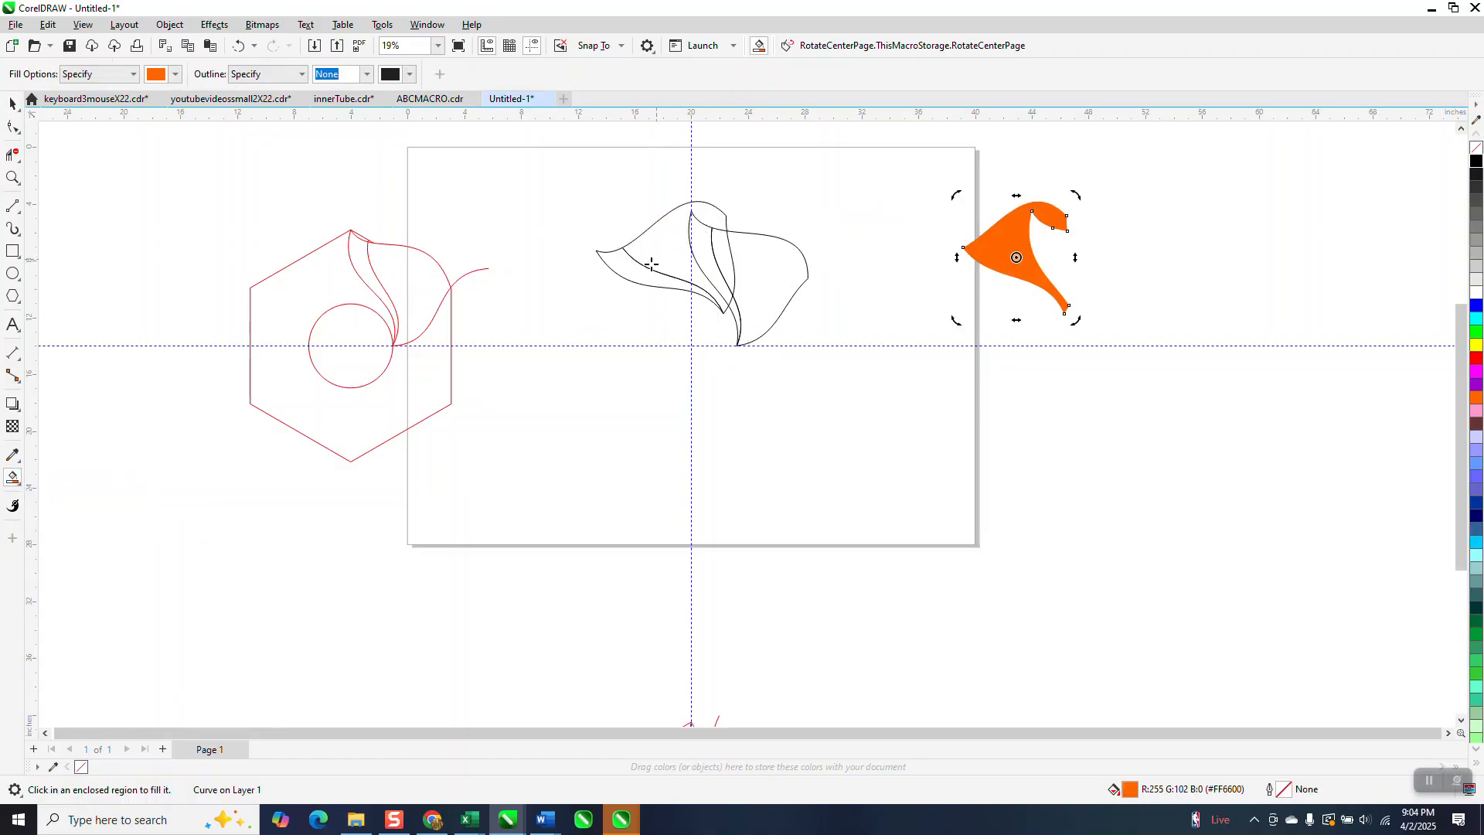
Undo the misplaced fill, then Smart Fill the rotated petal's narrow region in orange and move it 24 inches right
{"action": "left_click", "coordinate": [634, 281]}
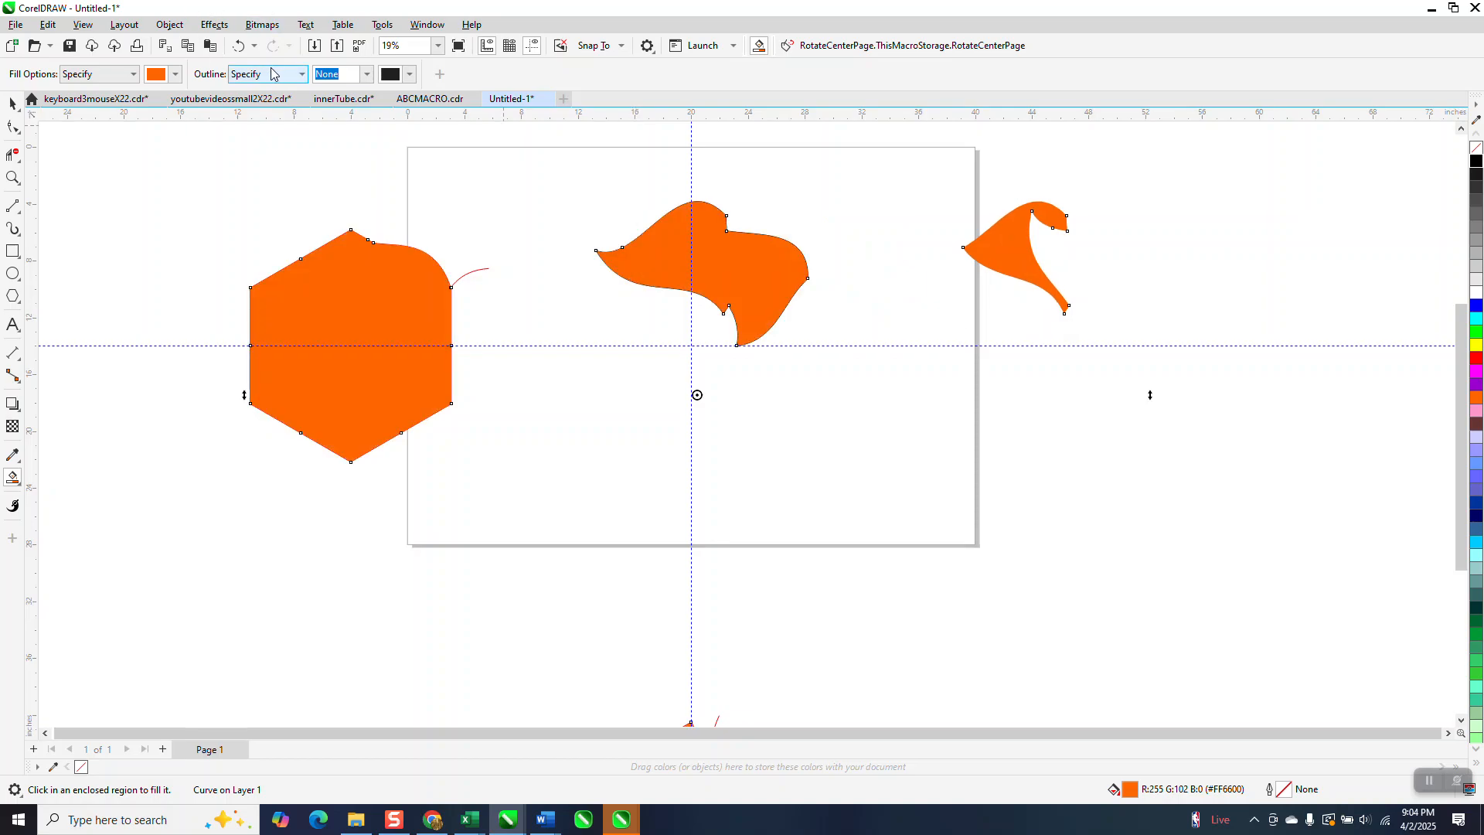
{"action": "left_click", "coordinate": [238, 45]}
{"action": "left_click", "coordinate": [648, 279]}
{"action": "key", "text": "shift+Right"}
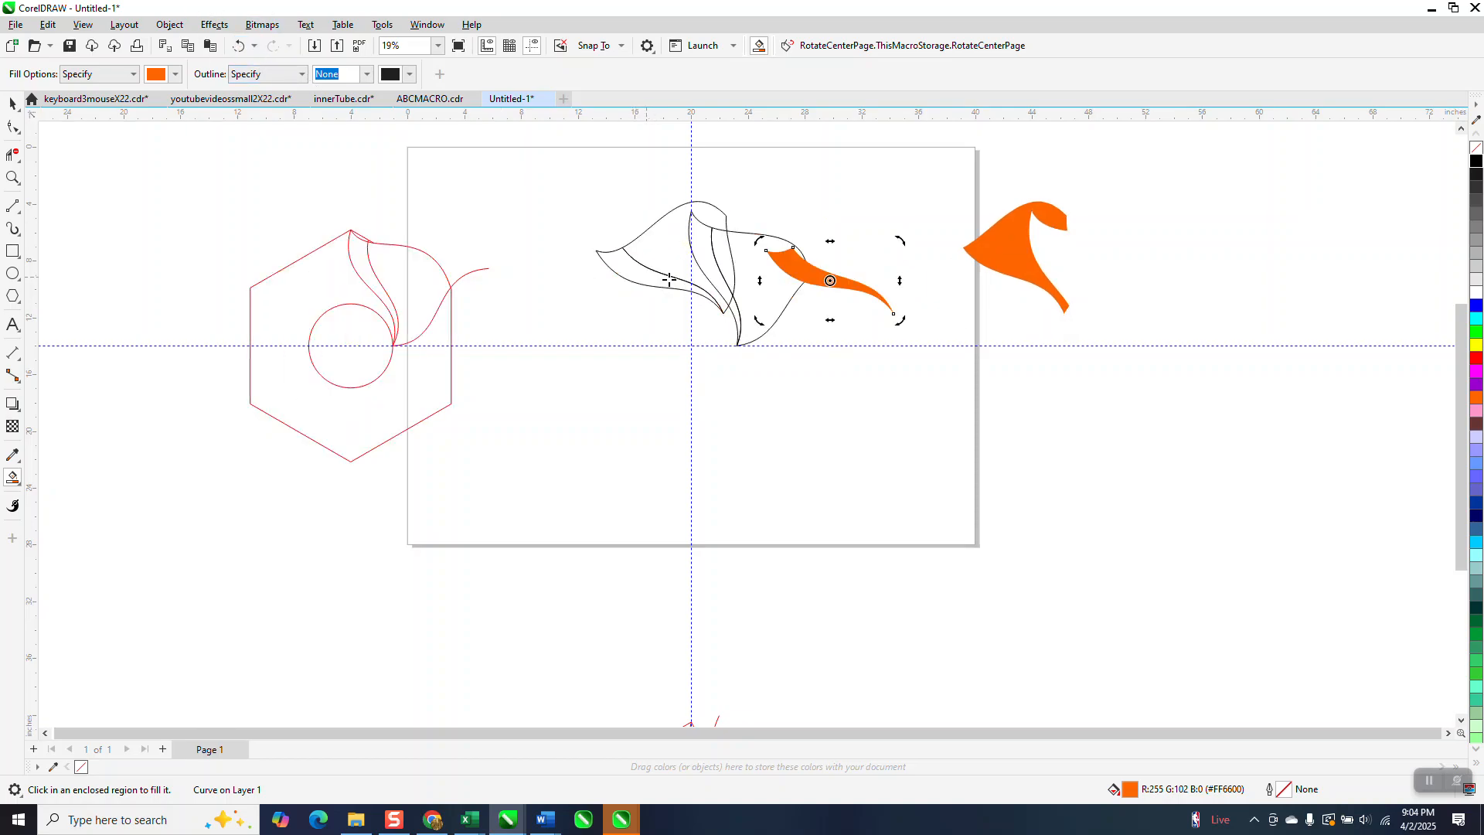
{"action": "key", "text": "shift+Right"}
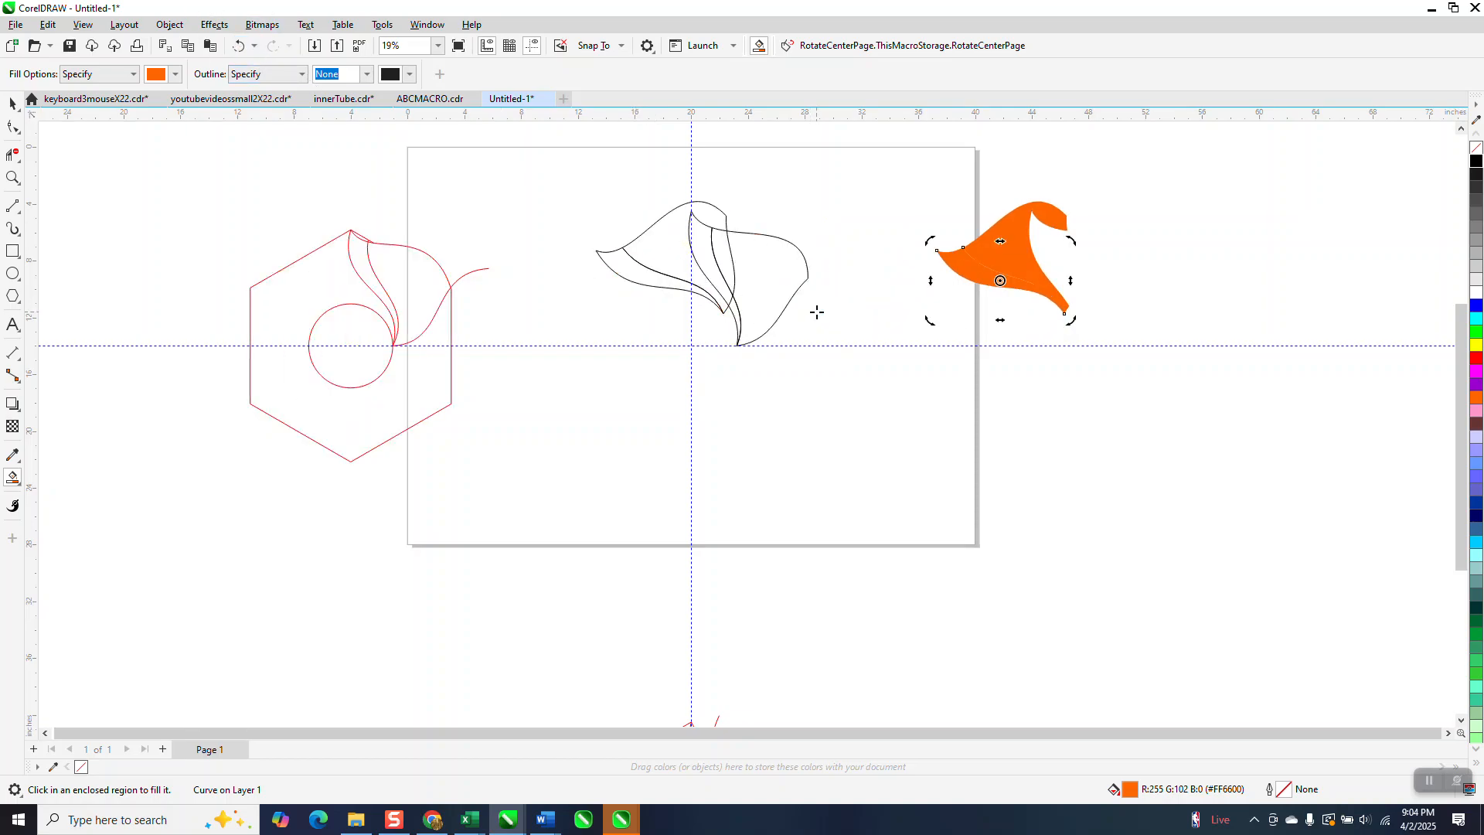
Apply an orange-to-black fountain fill to the narrow orange piece, running from its lower edge towards the wide piece
{"action": "left_click", "coordinate": [14, 177]}
{"action": "left_click_drag", "start_coordinate": [931, 184], "coordinate": [1169, 391]}
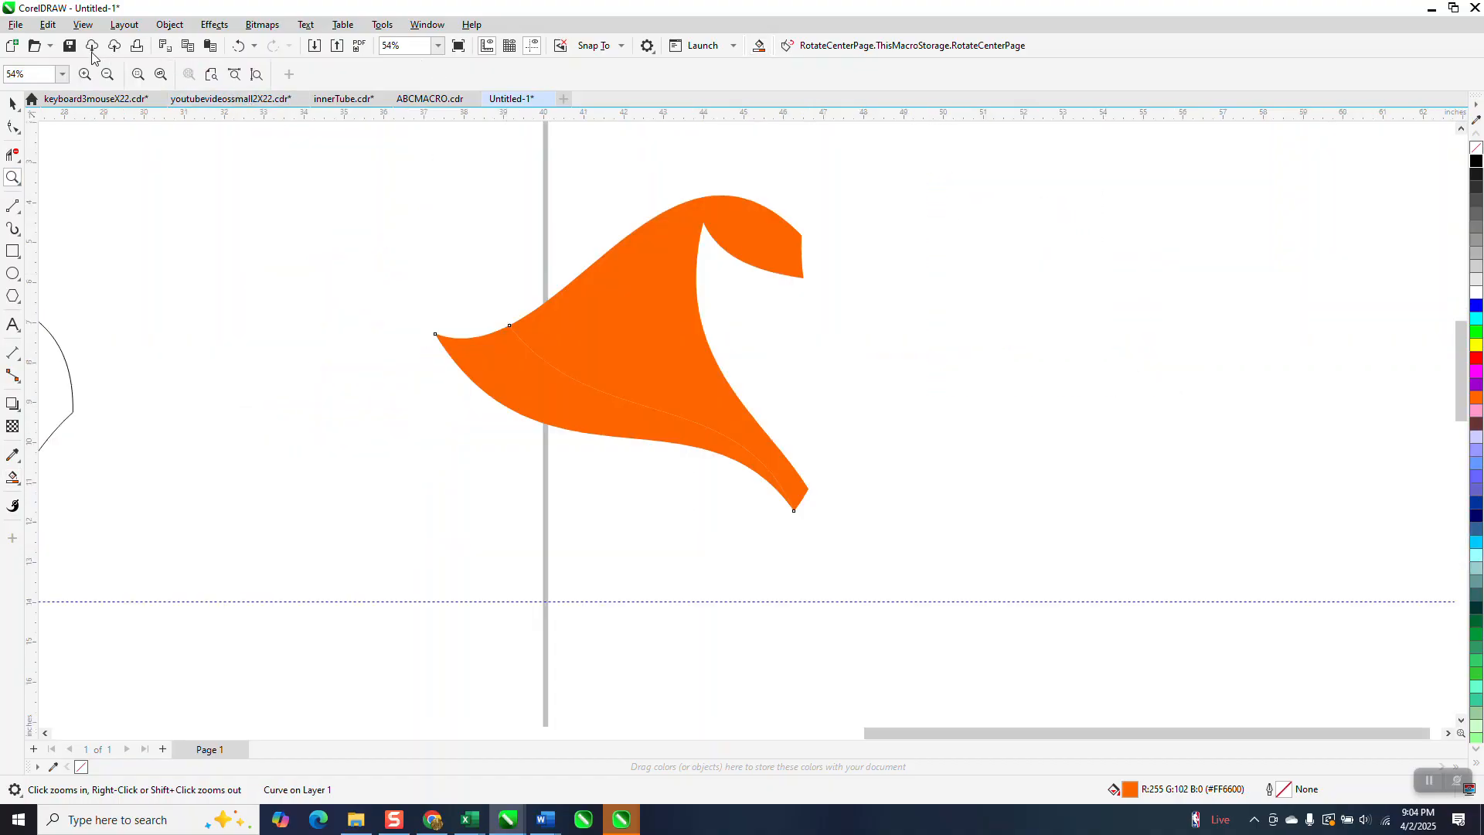
{"action": "left_click", "coordinate": [12, 103]}
{"action": "left_click", "coordinate": [626, 434]}
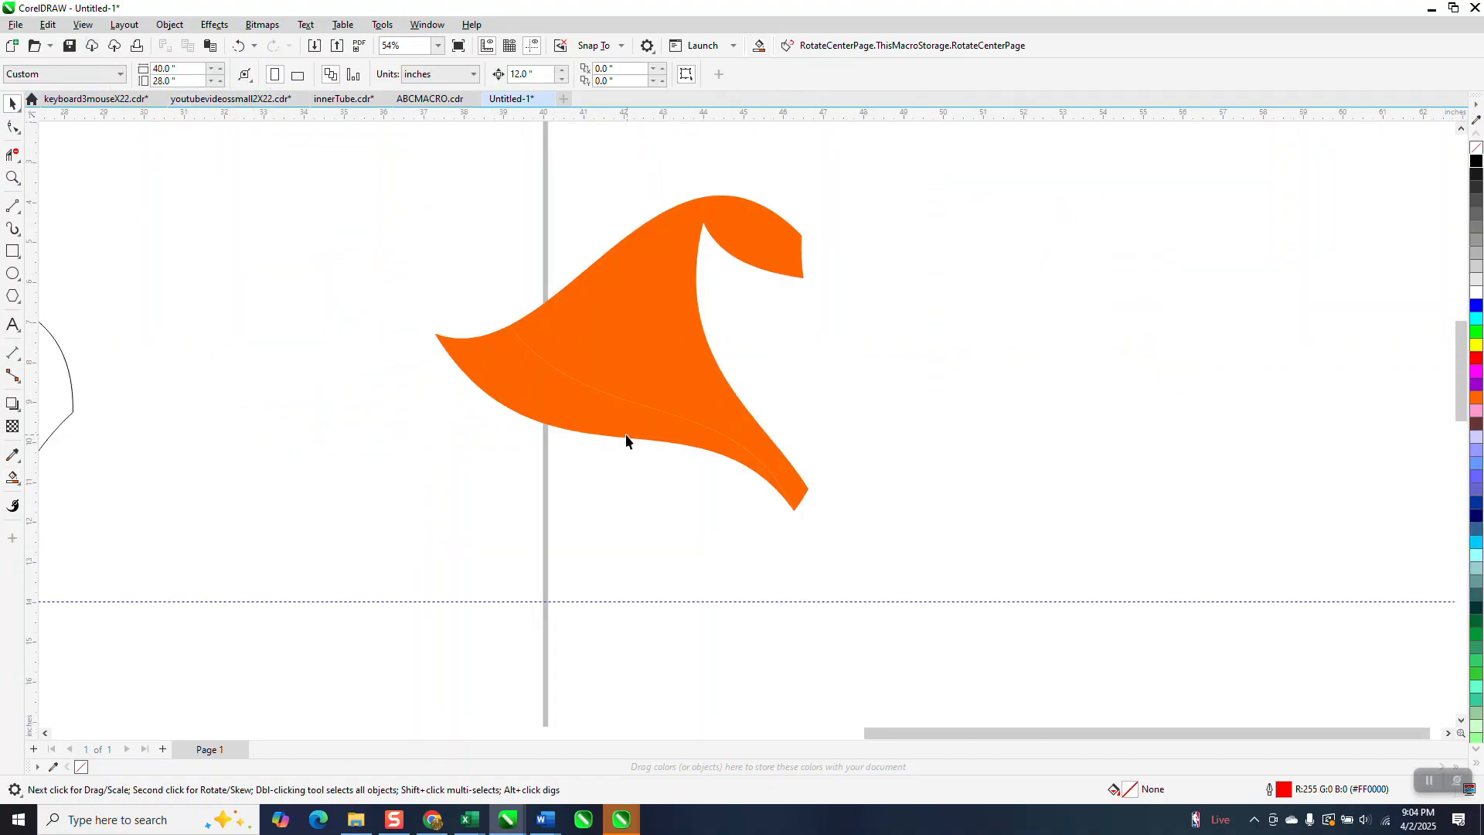
{"action": "left_click", "coordinate": [17, 486]}
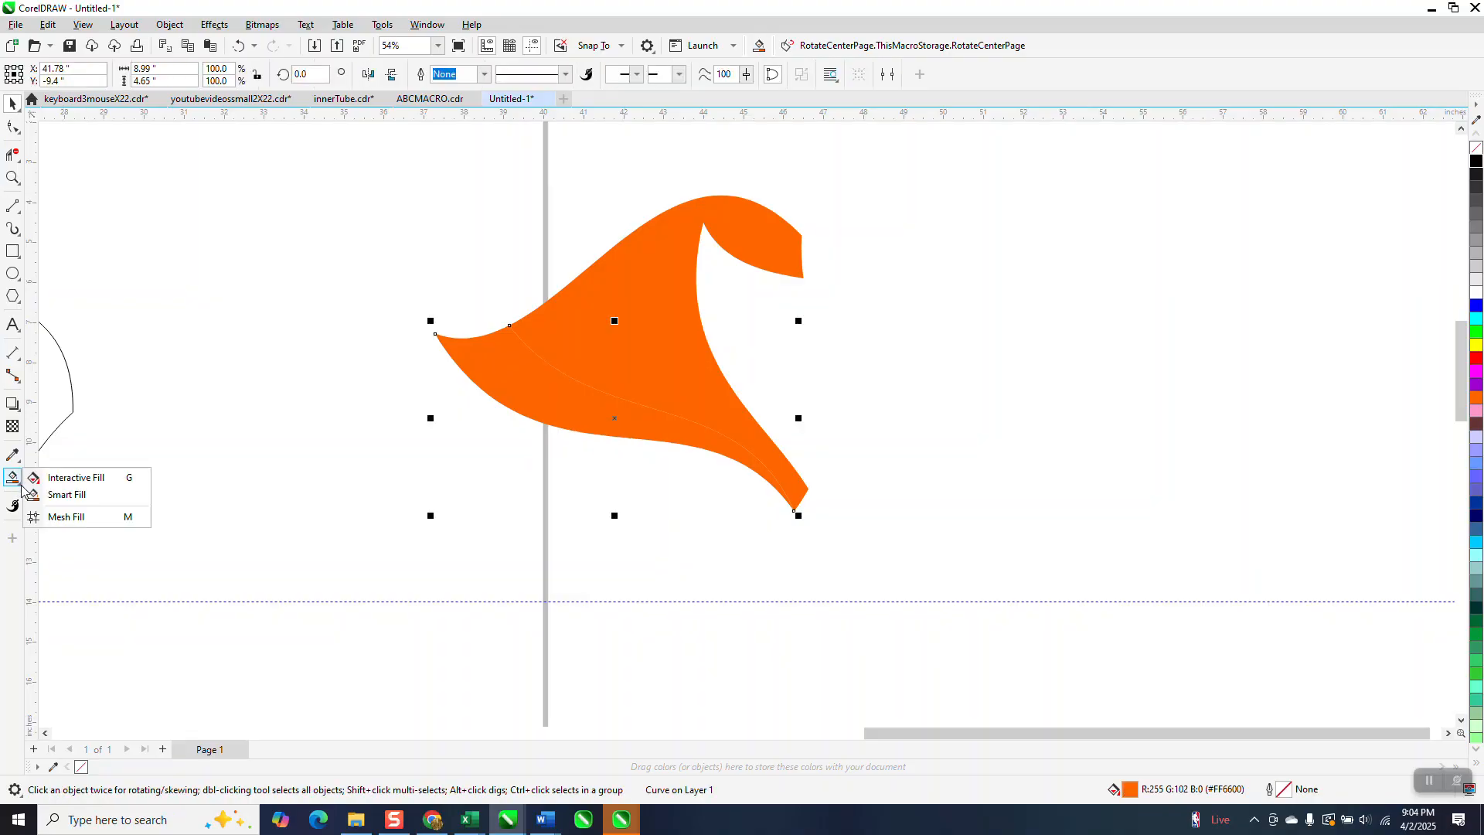
{"action": "left_click", "coordinate": [54, 479]}
{"action": "left_click_drag", "start_coordinate": [594, 427], "coordinate": [659, 342]}
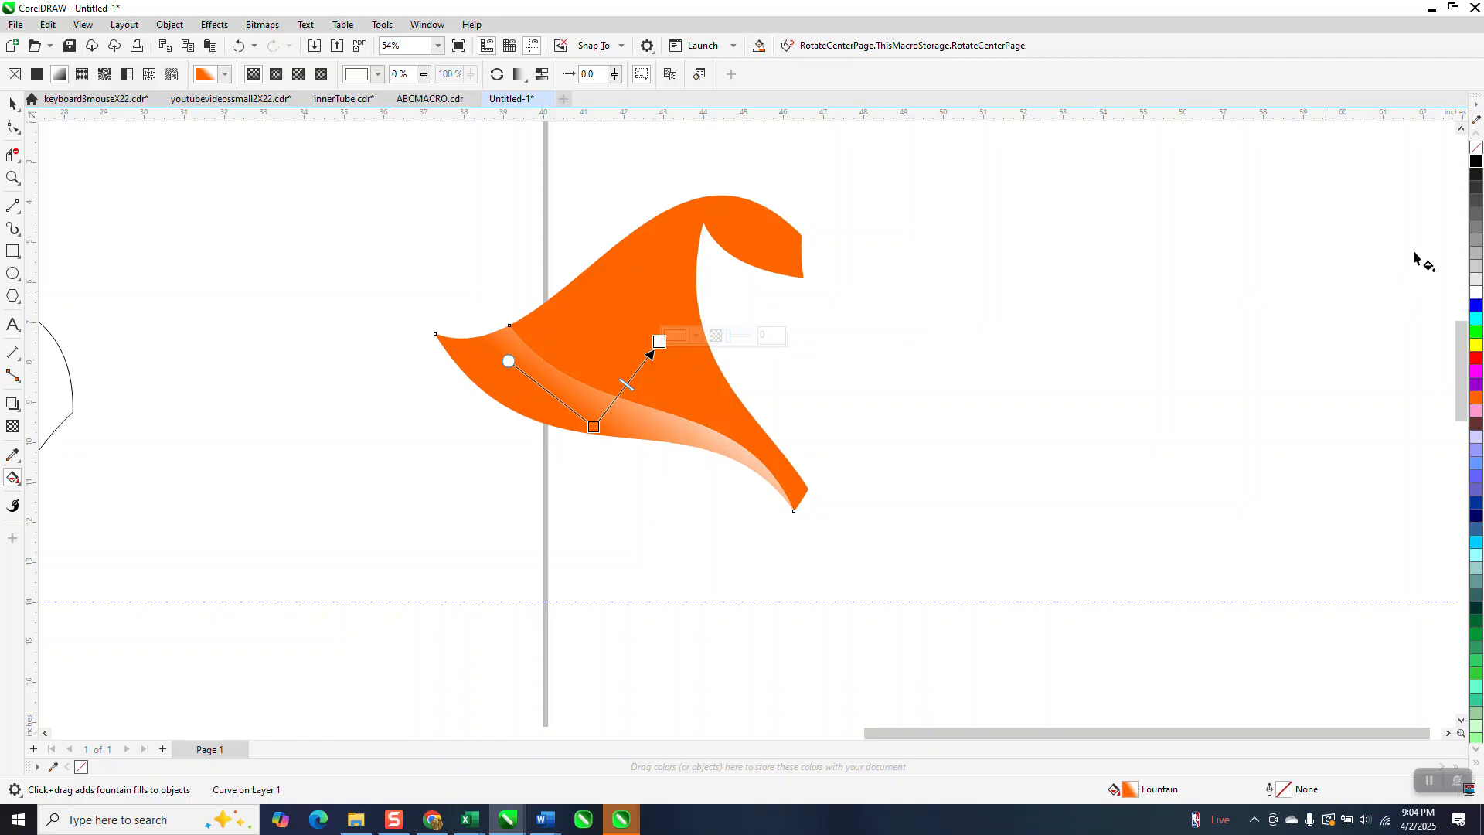
{"action": "left_click_drag", "start_coordinate": [1471, 165], "coordinate": [659, 341]}
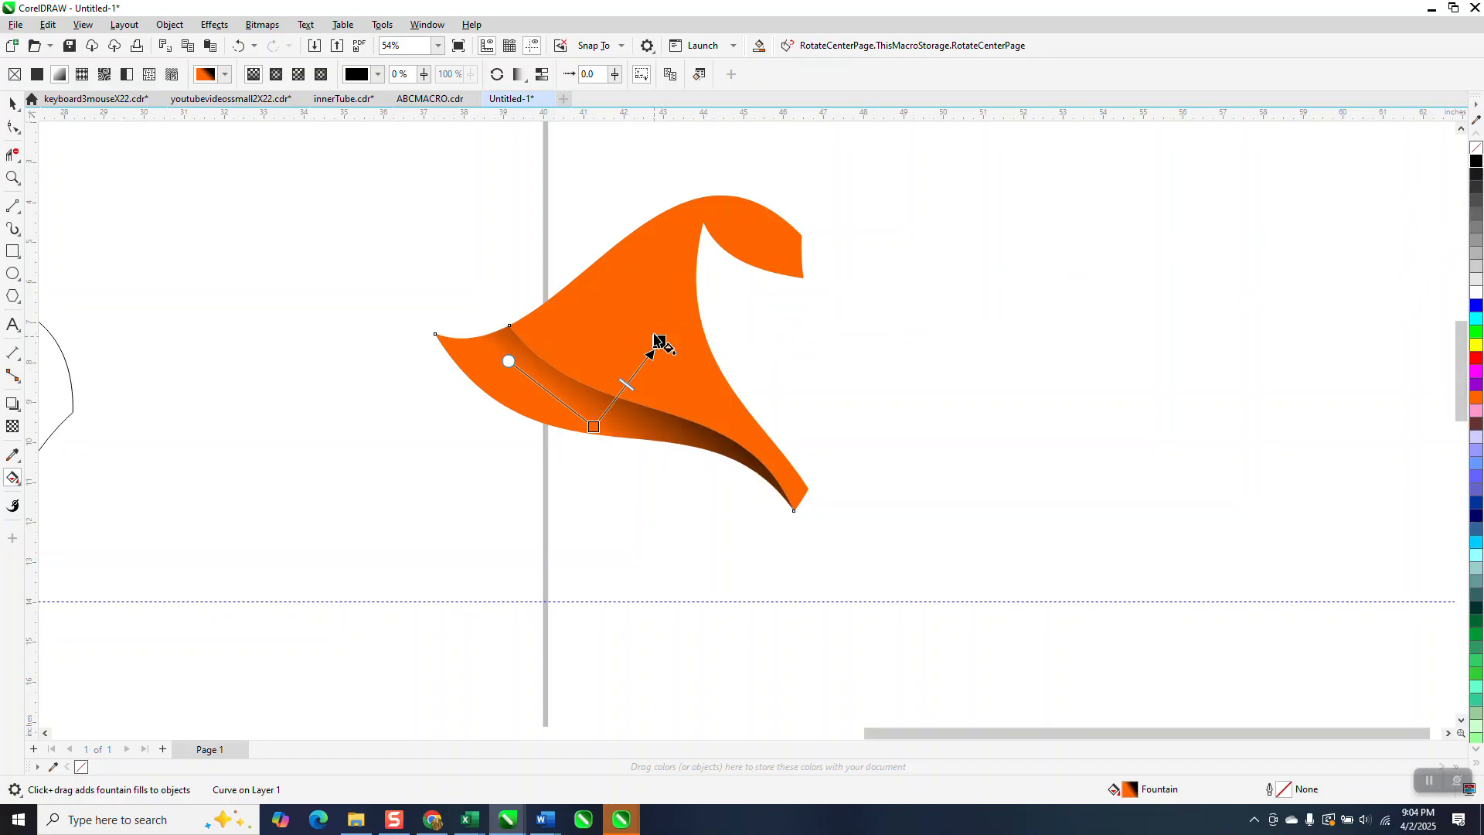
Apply an orange-to-black fountain fill to the wide piece, darkening towards the narrow piece, and shorten it from the orange end
{"action": "left_click_drag", "start_coordinate": [708, 213], "coordinate": [544, 423]}
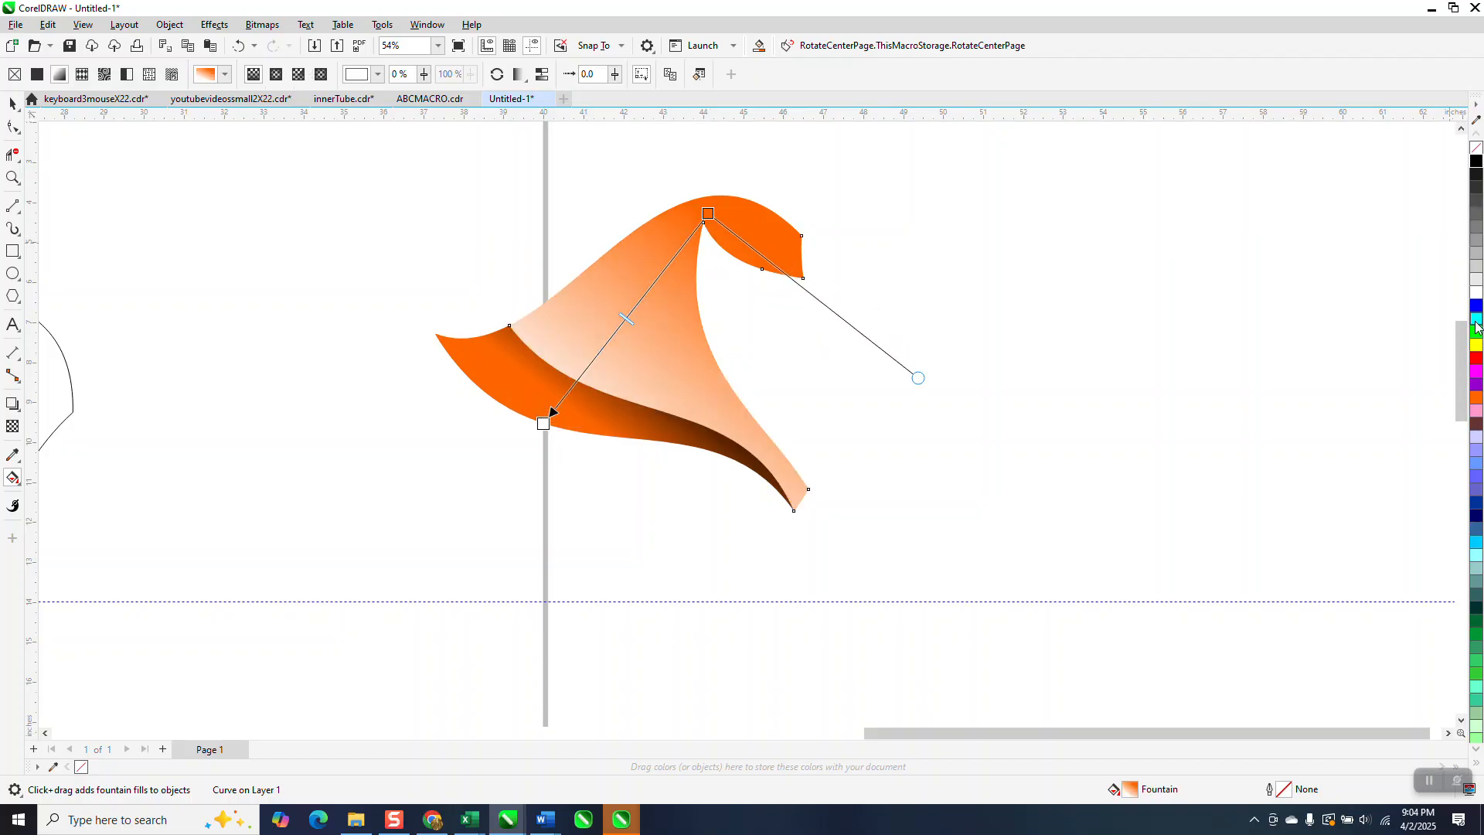
{"action": "left_click_drag", "start_coordinate": [1473, 296], "coordinate": [1153, 346]}
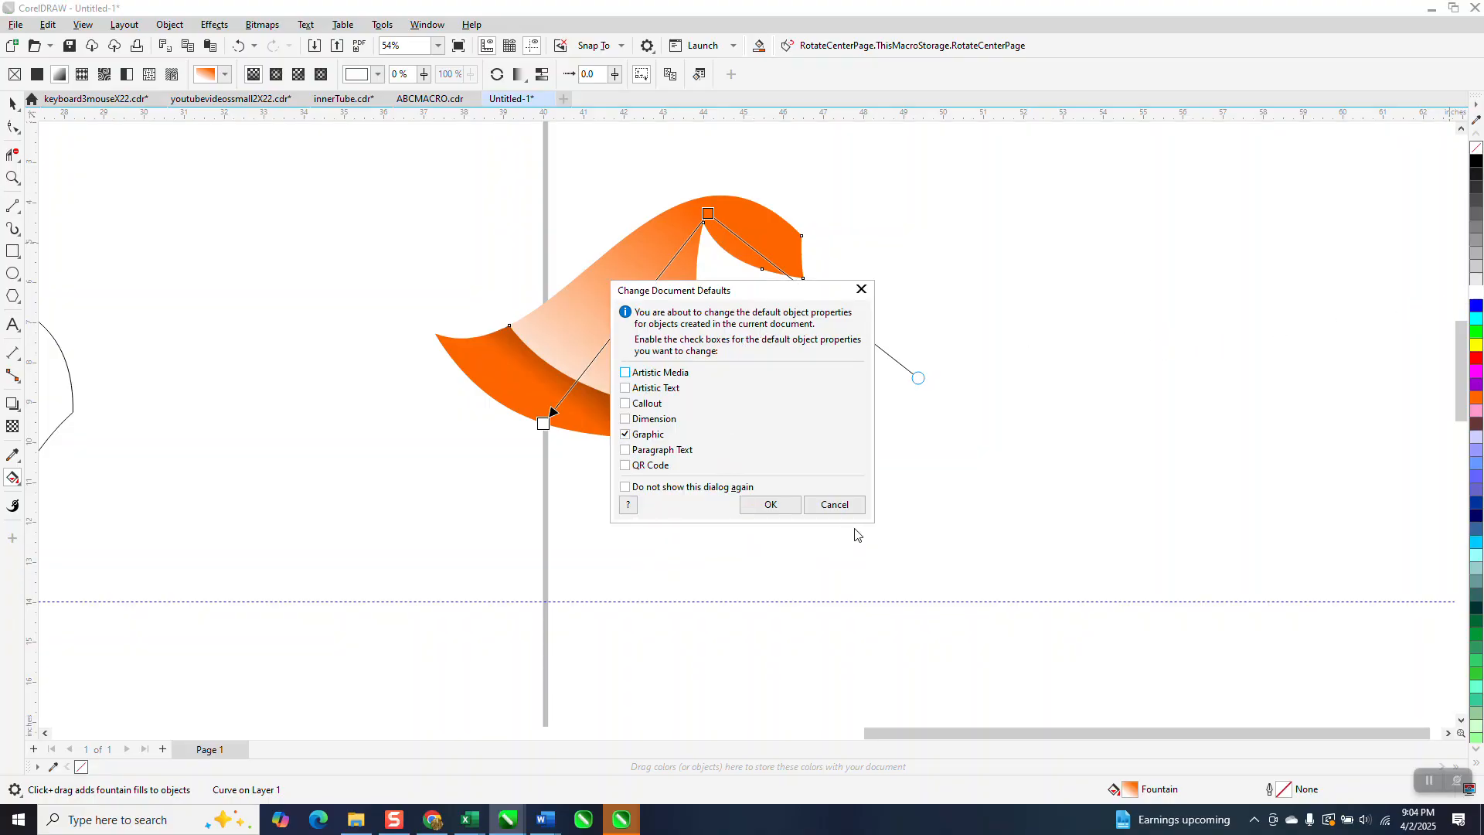
{"action": "left_click", "coordinate": [847, 509]}
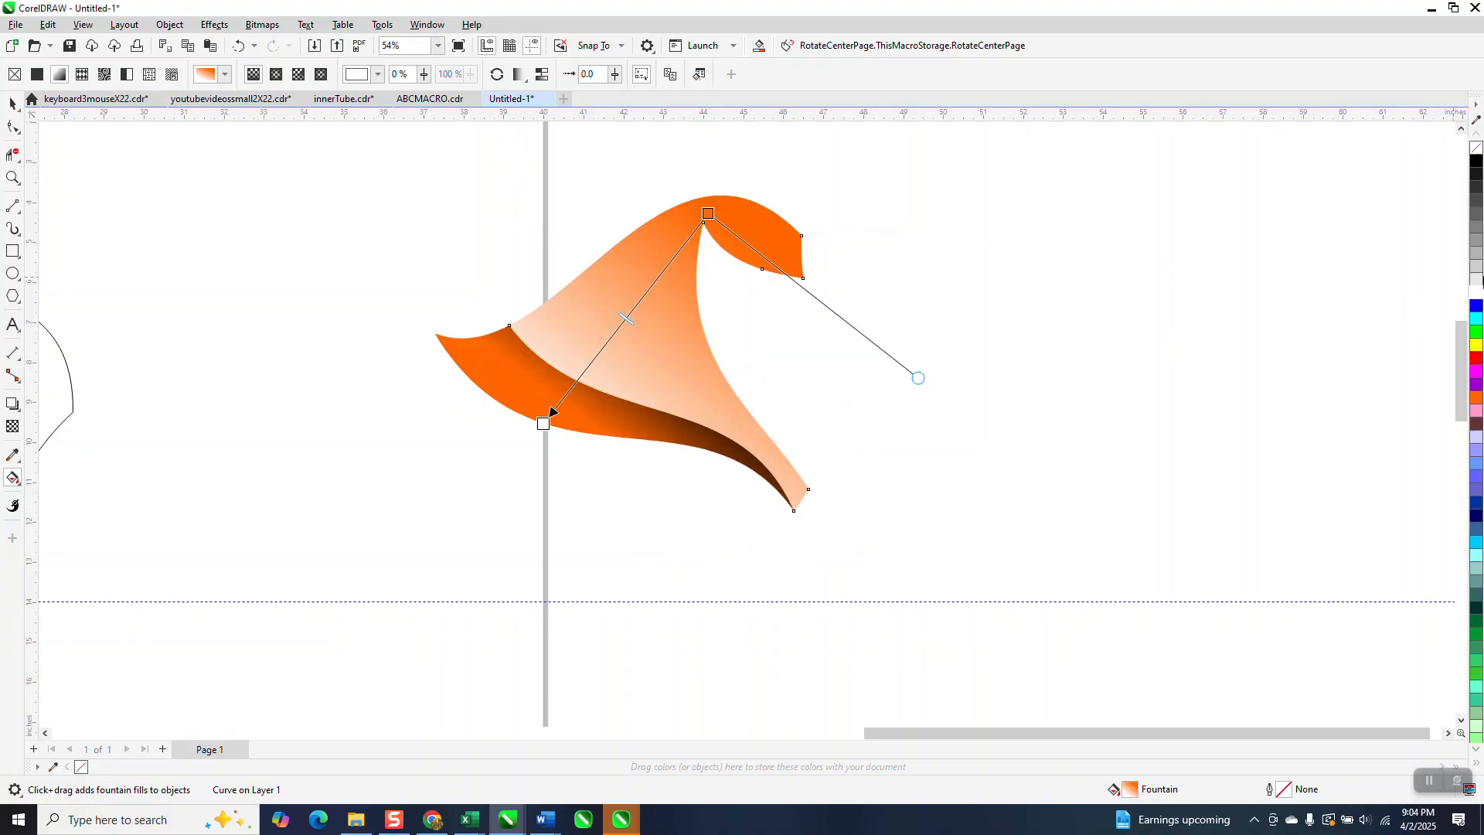
{"action": "left_click_drag", "start_coordinate": [1475, 170], "coordinate": [544, 424]}
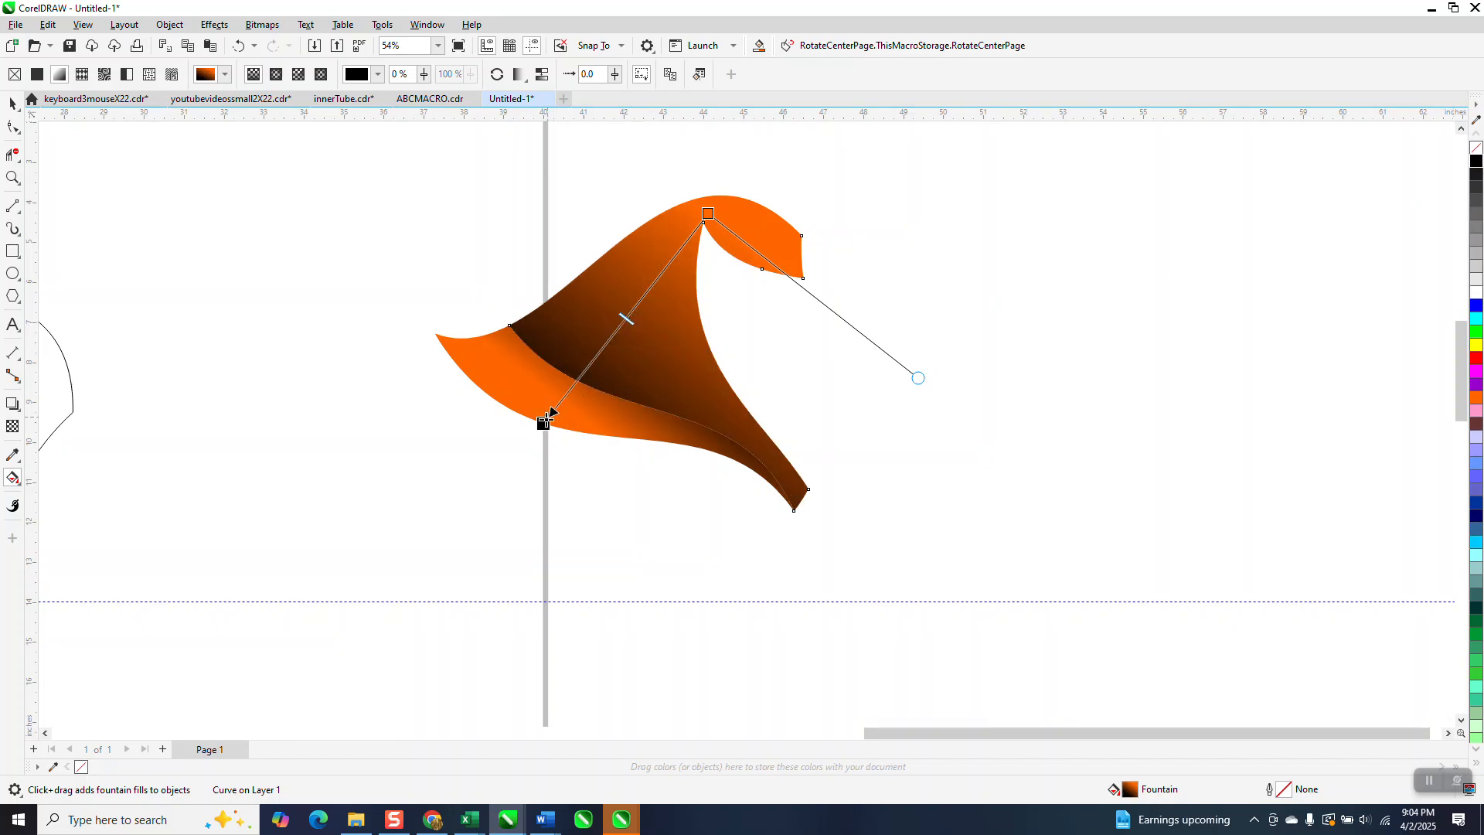
{"action": "left_click_drag", "start_coordinate": [711, 214], "coordinate": [621, 304]}
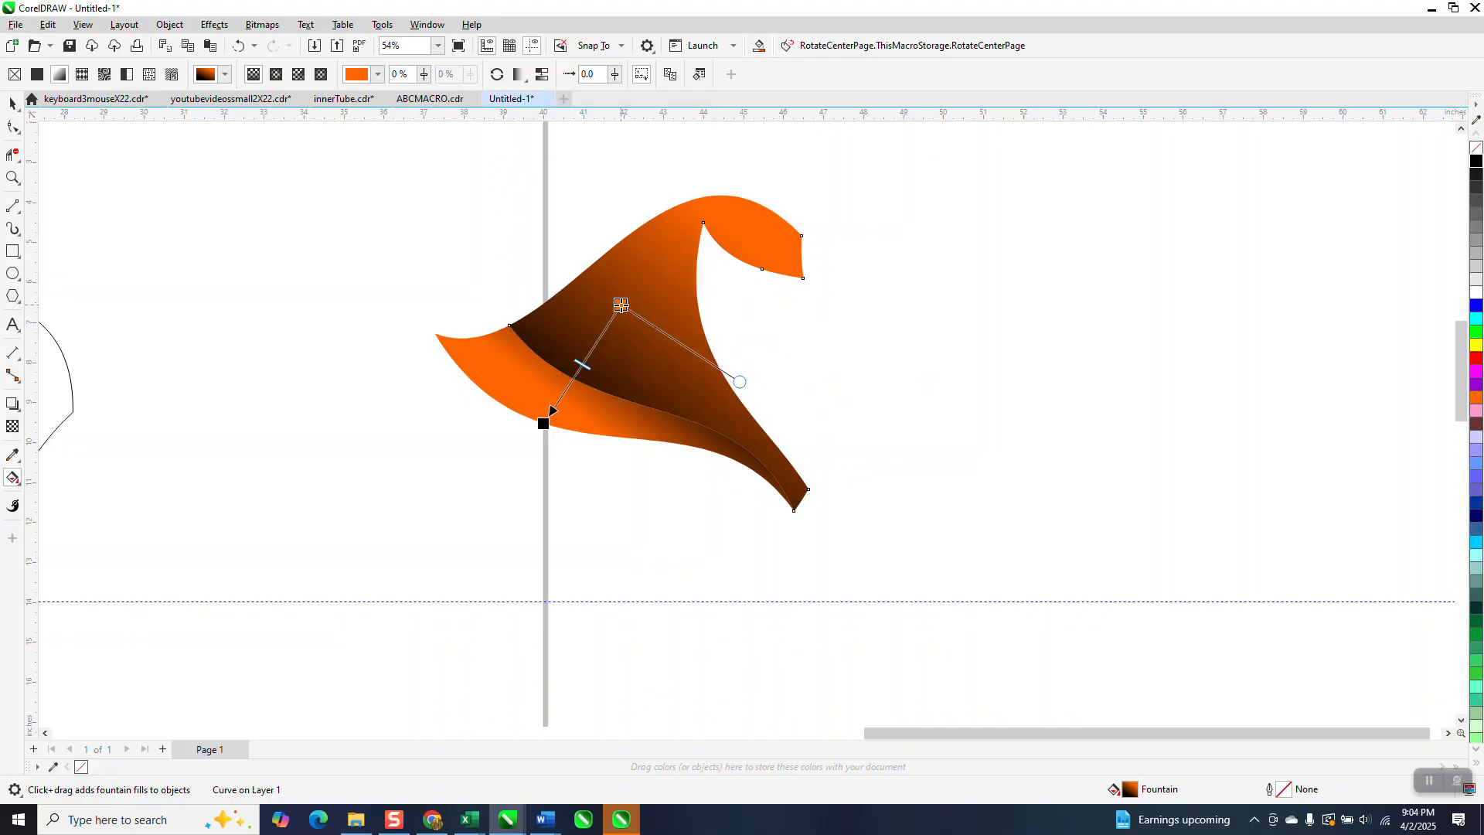
Set both the end and start colours of the narrow piece's fountain fill to white
{"action": "left_click", "coordinate": [578, 423]}
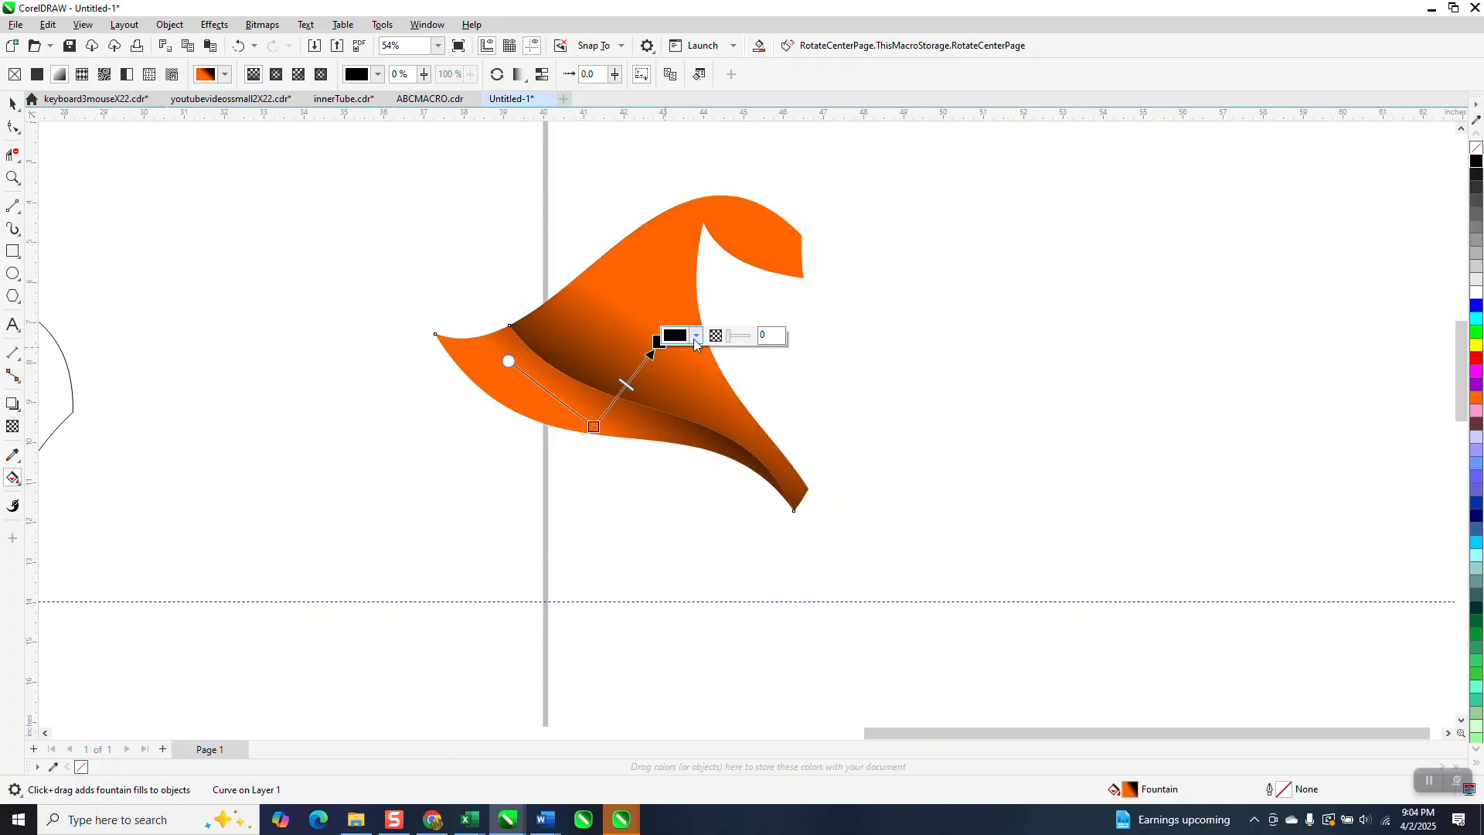
{"action": "left_click_drag", "start_coordinate": [924, 340], "coordinate": [659, 342]}
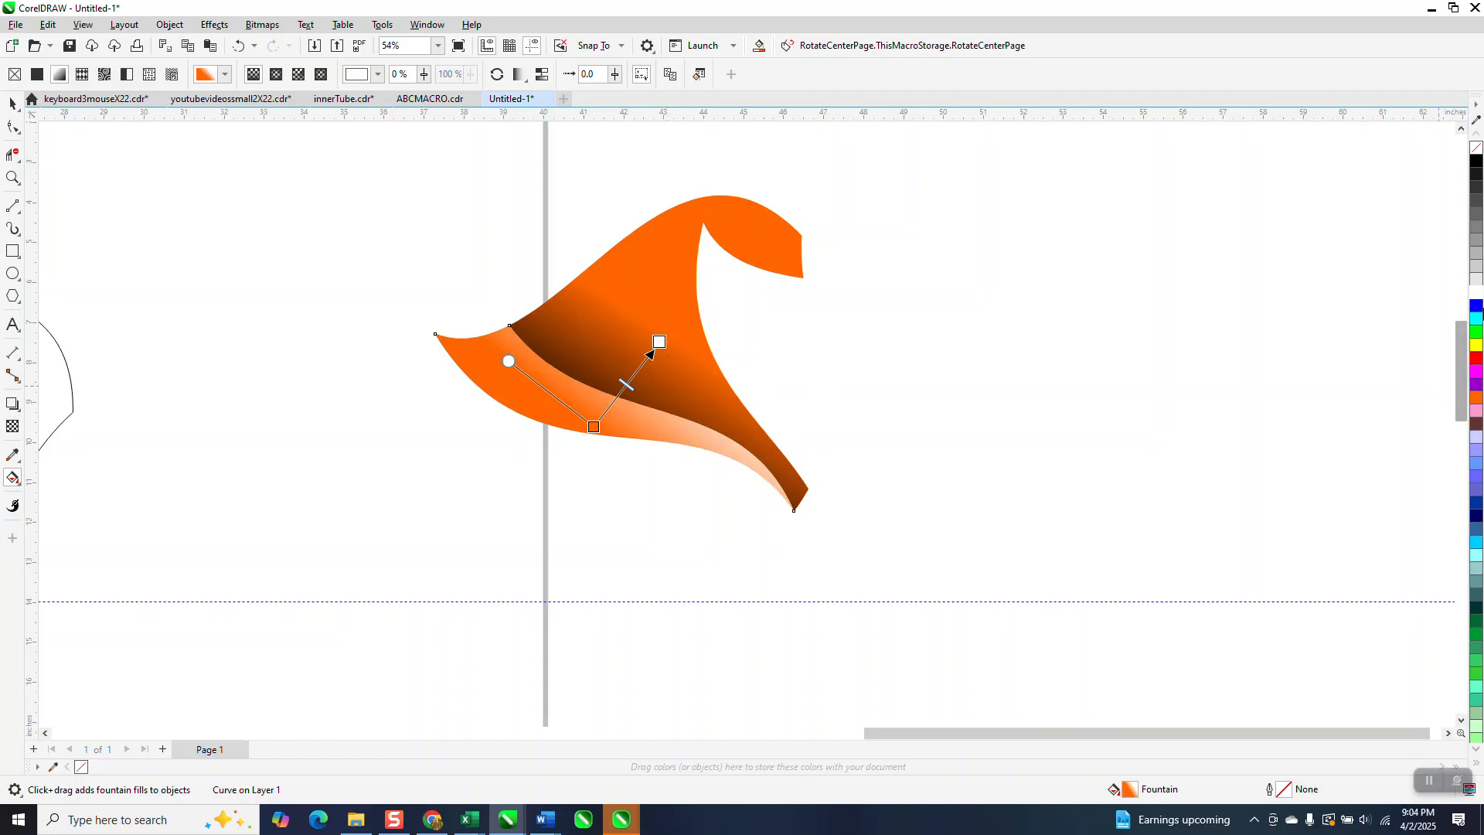
{"action": "left_click_drag", "start_coordinate": [1477, 298], "coordinate": [593, 430]}
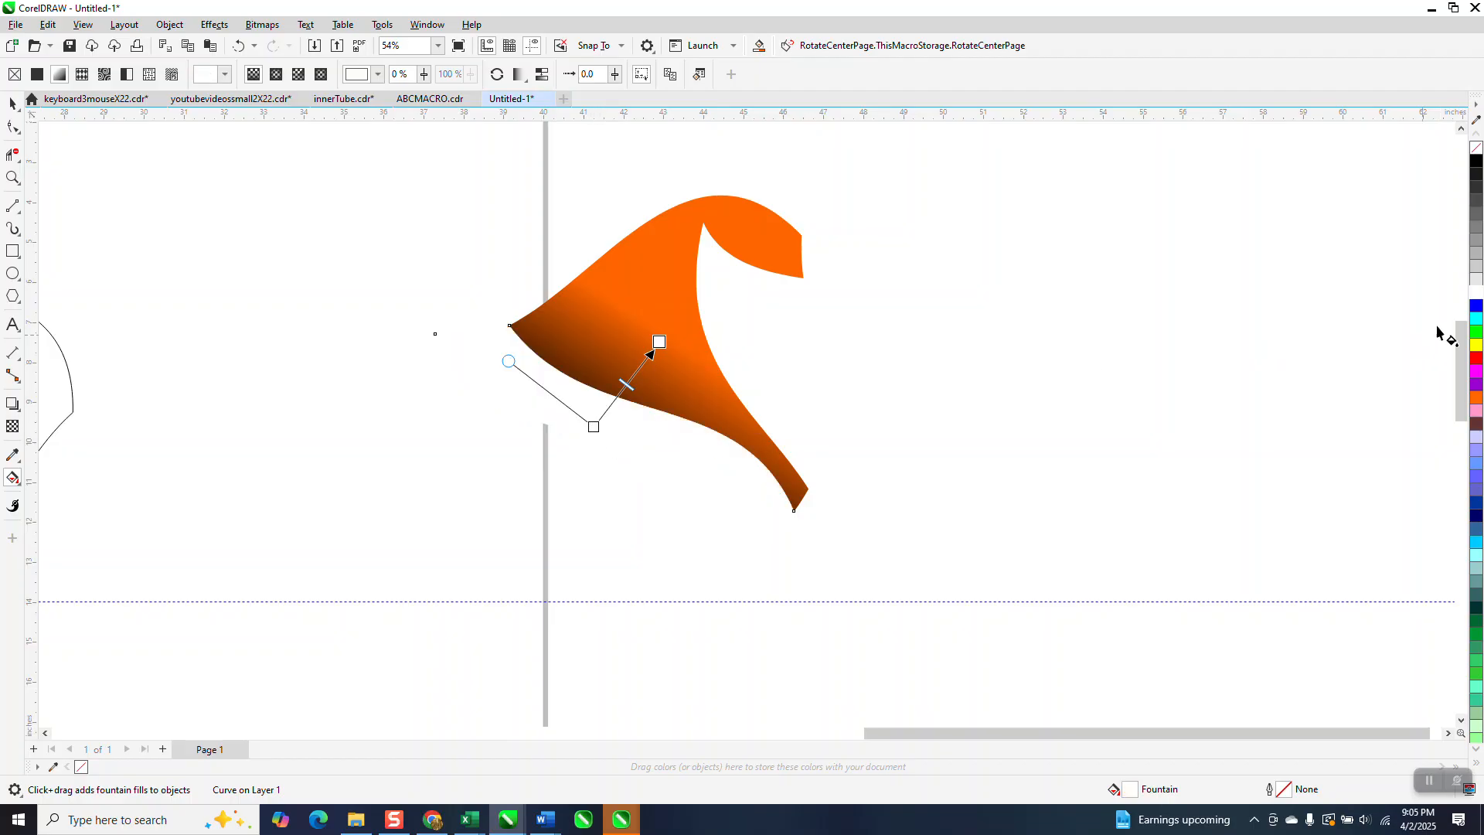
Set the start colours of the narrow and wide pieces' fountain fills to blue
{"action": "left_click_drag", "start_coordinate": [1476, 307], "coordinate": [593, 427]}
{"action": "left_click", "coordinate": [683, 298]}
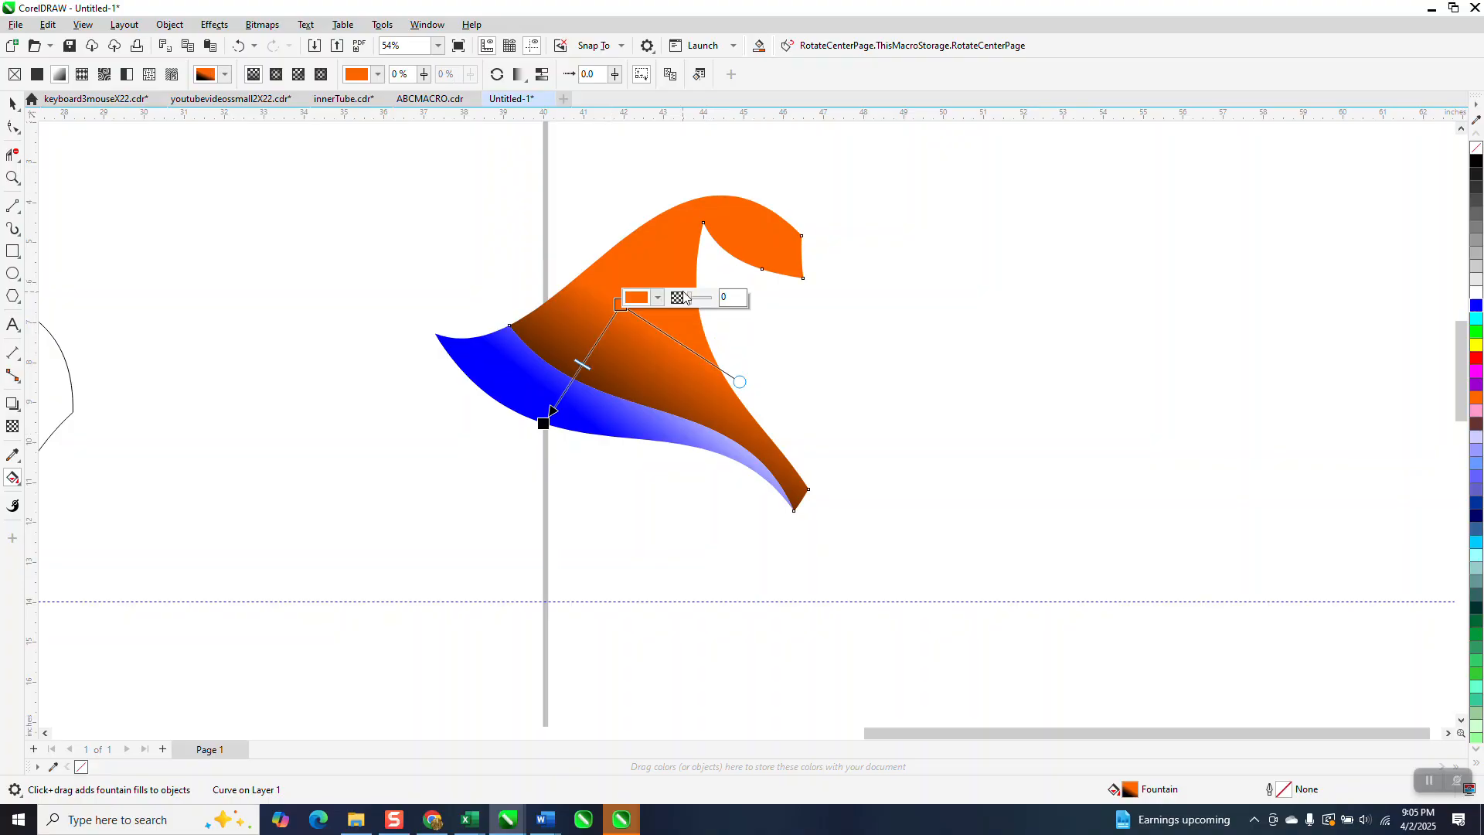
{"action": "left_click_drag", "start_coordinate": [1474, 308], "coordinate": [725, 299]}
{"action": "left_click_drag", "start_coordinate": [616, 302], "coordinate": [619, 303]}
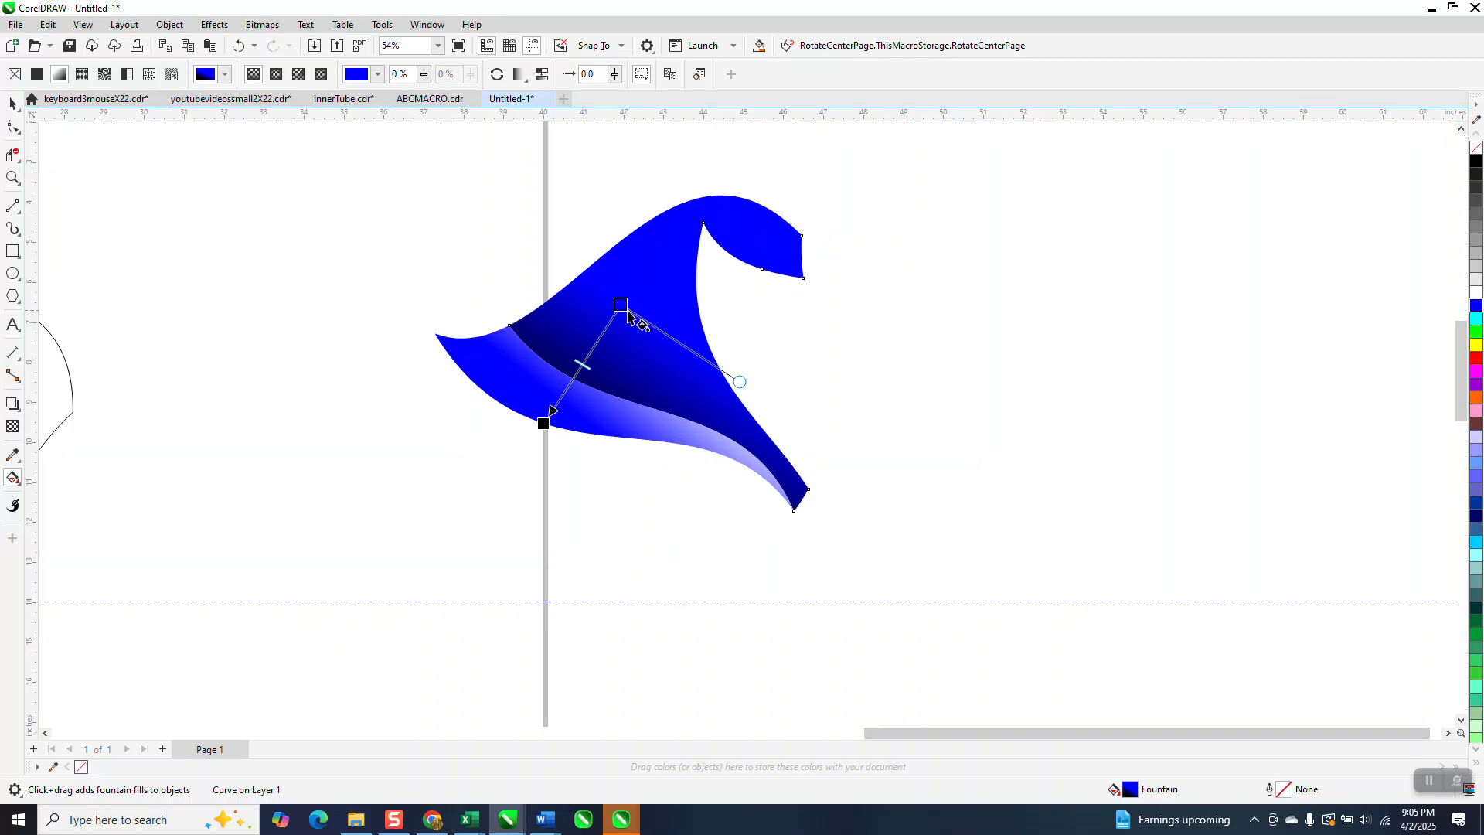
Move both unfilled petal outlines horizontally past the blue petal to an X position of 56.75 inches
{"action": "scroll", "coordinate": [738, 413], "scroll_direction": "down", "scroll_amount": 1}
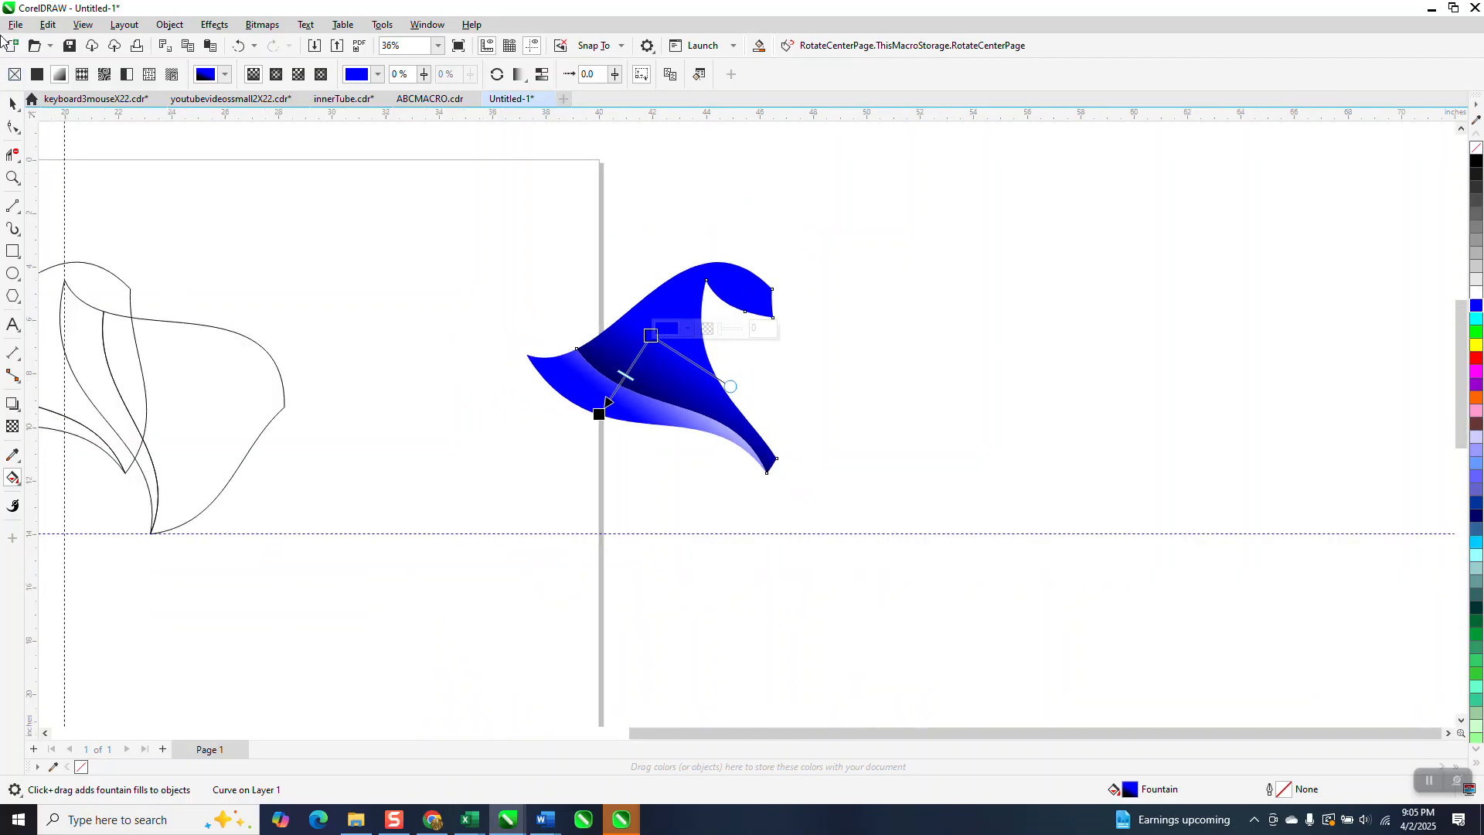
{"action": "left_click", "coordinate": [12, 103]}
{"action": "scroll", "coordinate": [504, 310], "scroll_direction": "down", "scroll_amount": 1}
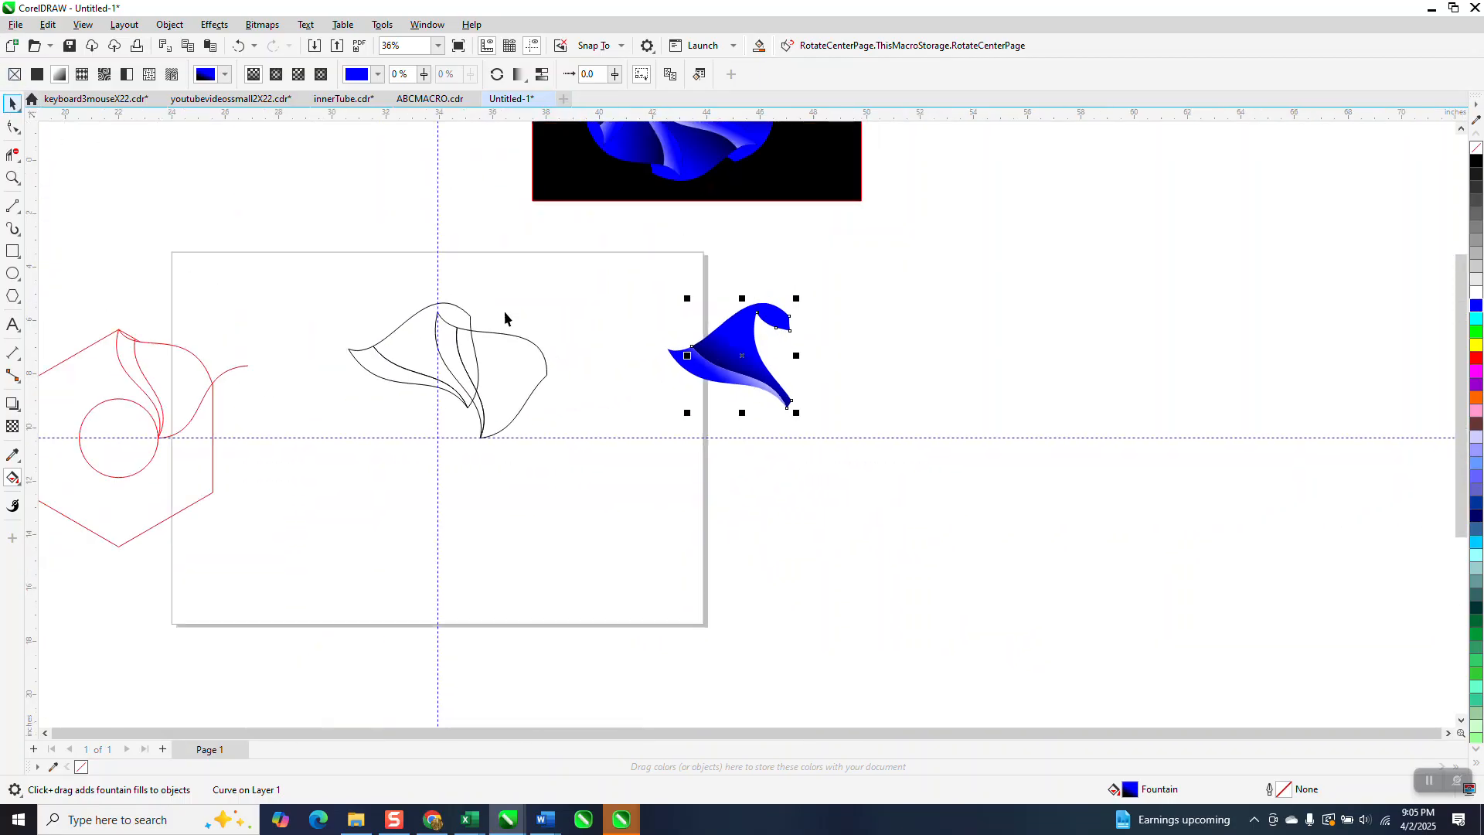
{"action": "left_click_drag", "start_coordinate": [325, 268], "coordinate": [650, 488]}
{"action": "key", "text": "Right"}
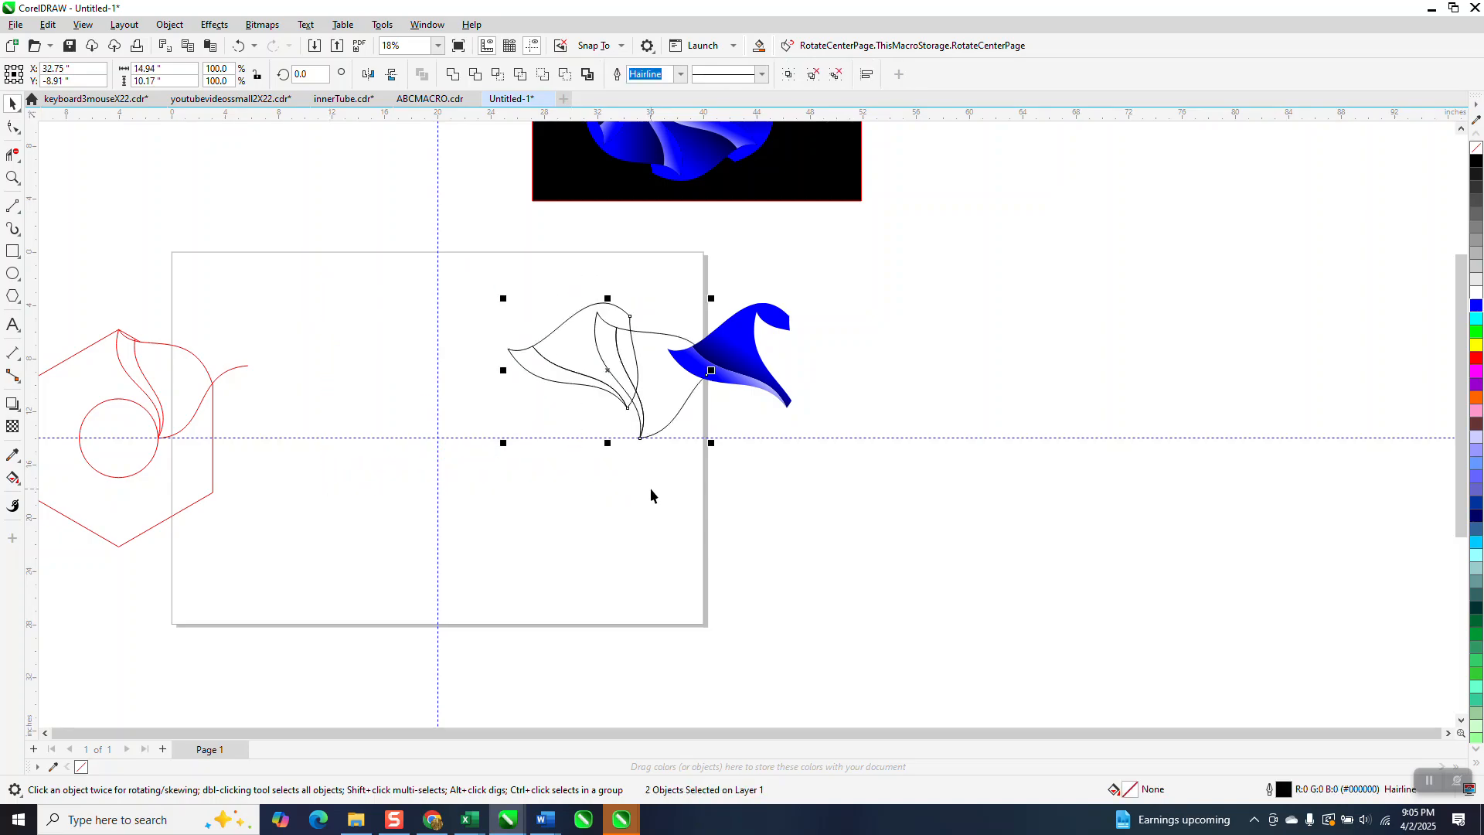
{"action": "key", "text": "Right"}
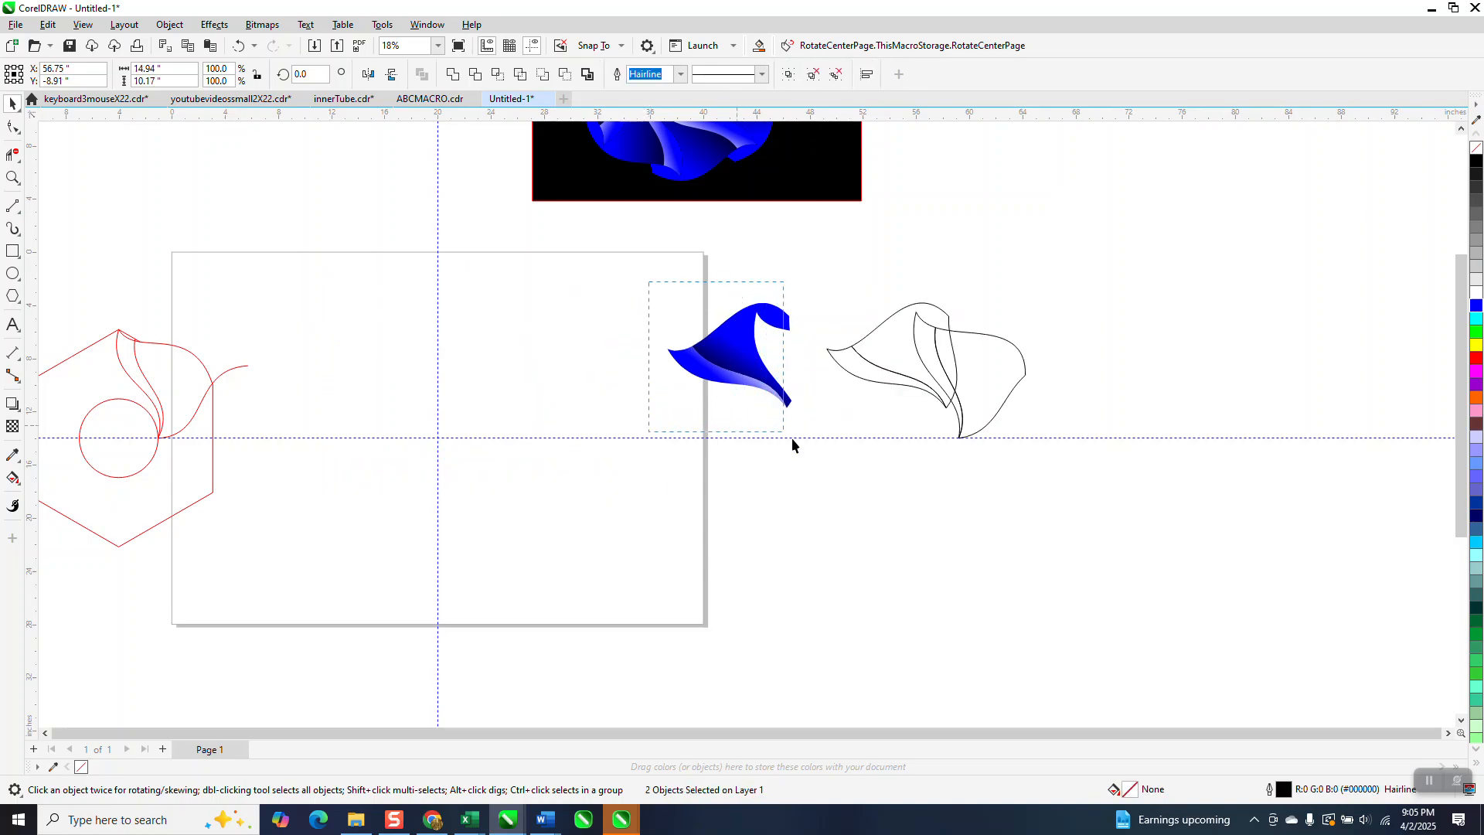
Group the two blue fountain-filled pieces and move the group 24 inches left onto the page
{"action": "left_click_drag", "start_coordinate": [792, 444], "coordinate": [794, 446]}
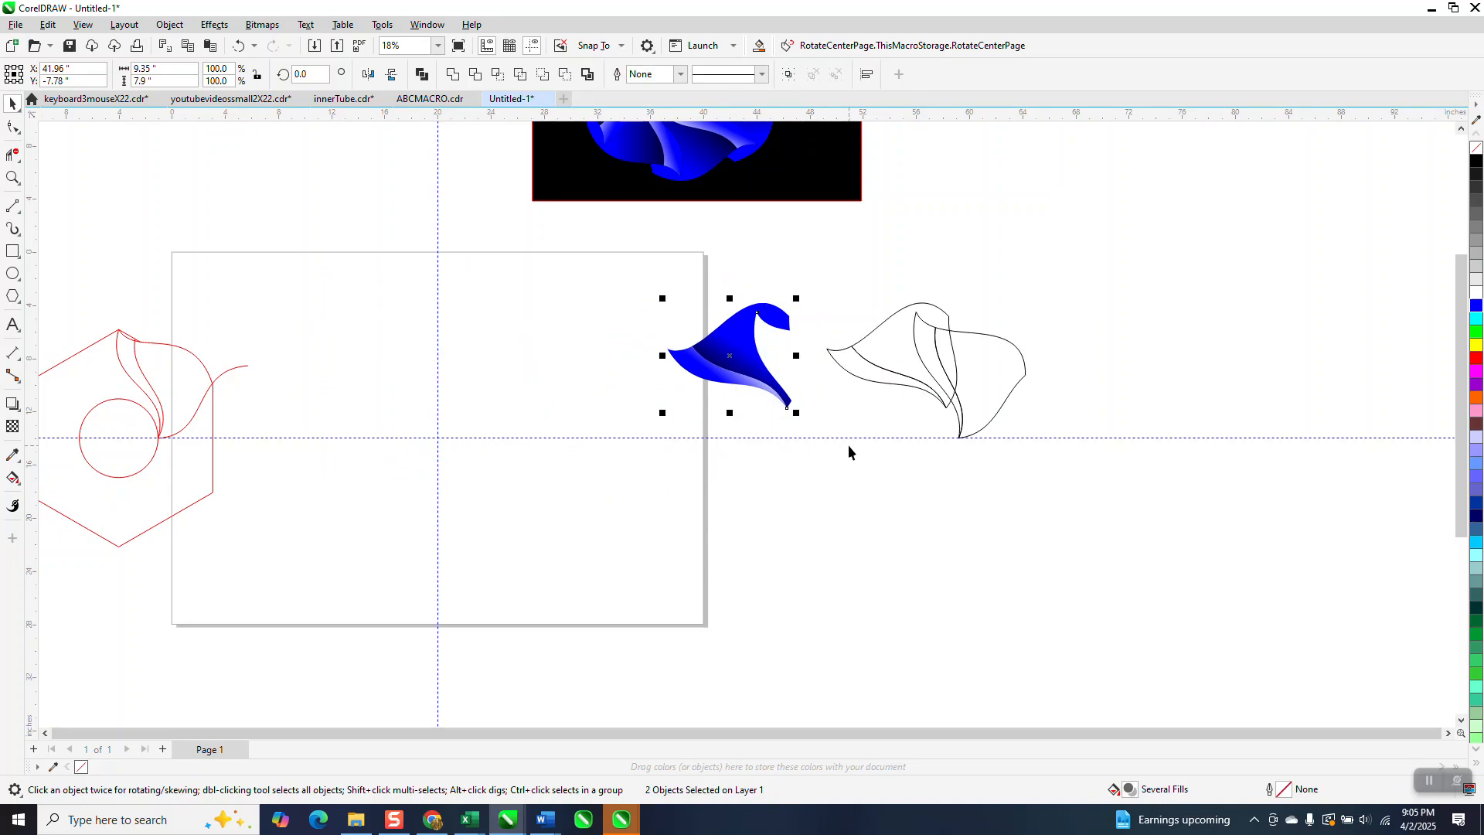
{"action": "key", "text": "ctrl+g"}
{"action": "key", "text": "Left"}
{"action": "key", "text": "Left"}
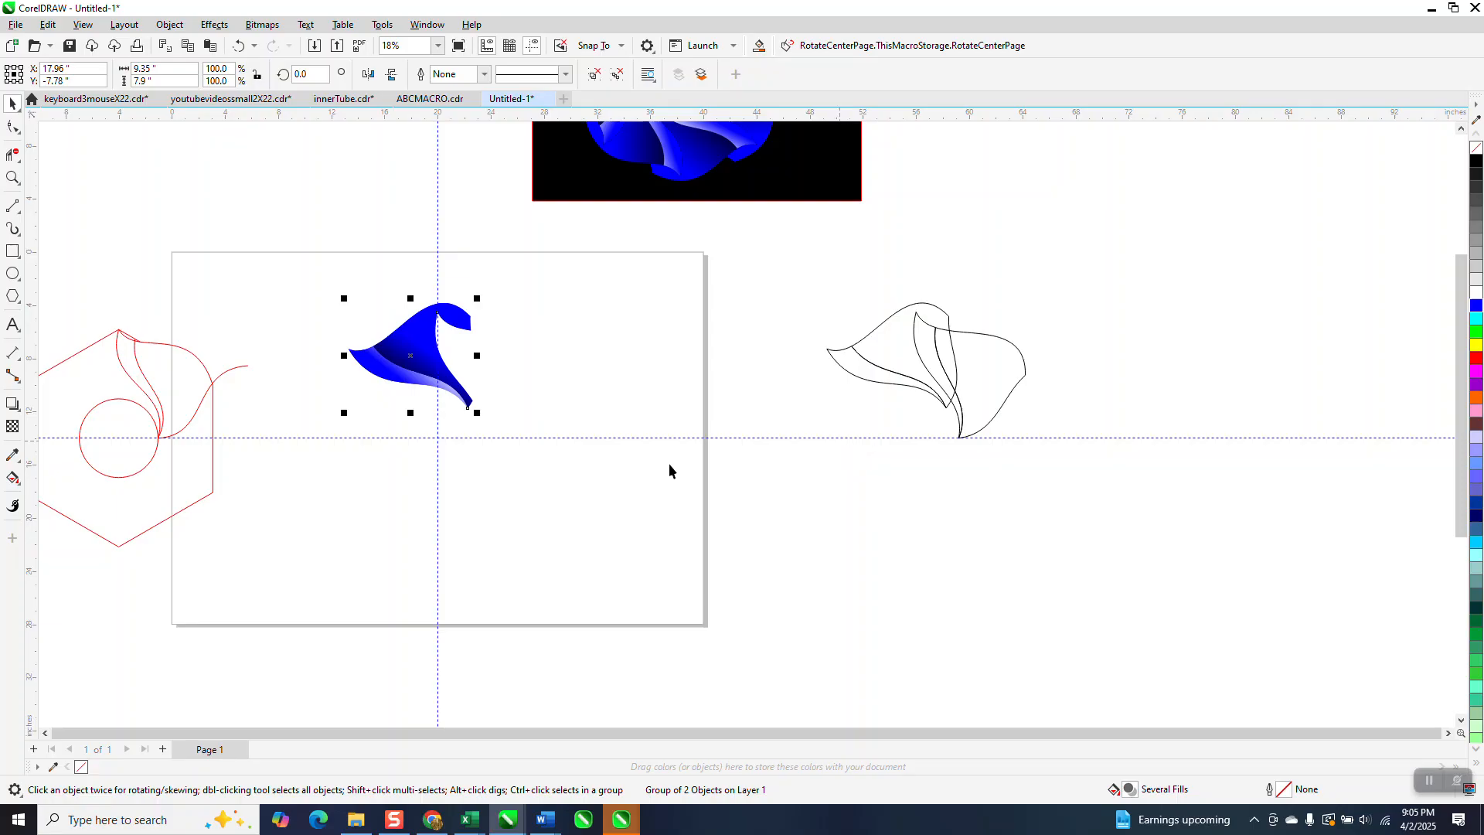
{"action": "left_click", "coordinate": [426, 356]}
{"action": "left_click_drag", "start_coordinate": [417, 356], "coordinate": [442, 412]}
{"action": "left_click", "coordinate": [238, 46]}
Place the blue petal group's rotation centre at the guideline intersection and create a copy rotated 45 degrees
{"action": "left_click", "coordinate": [422, 358]}
{"action": "mouse_move", "coordinate": [411, 356]}
{"action": "left_mouse_down"}
{"action": "mouse_move", "coordinate": [441, 388]}
{"action": "mouse_move", "coordinate": [437, 433]}
{"action": "left_mouse_up"}
{"action": "left_click", "coordinate": [423, 358]}
{"action": "left_click", "coordinate": [422, 357]}
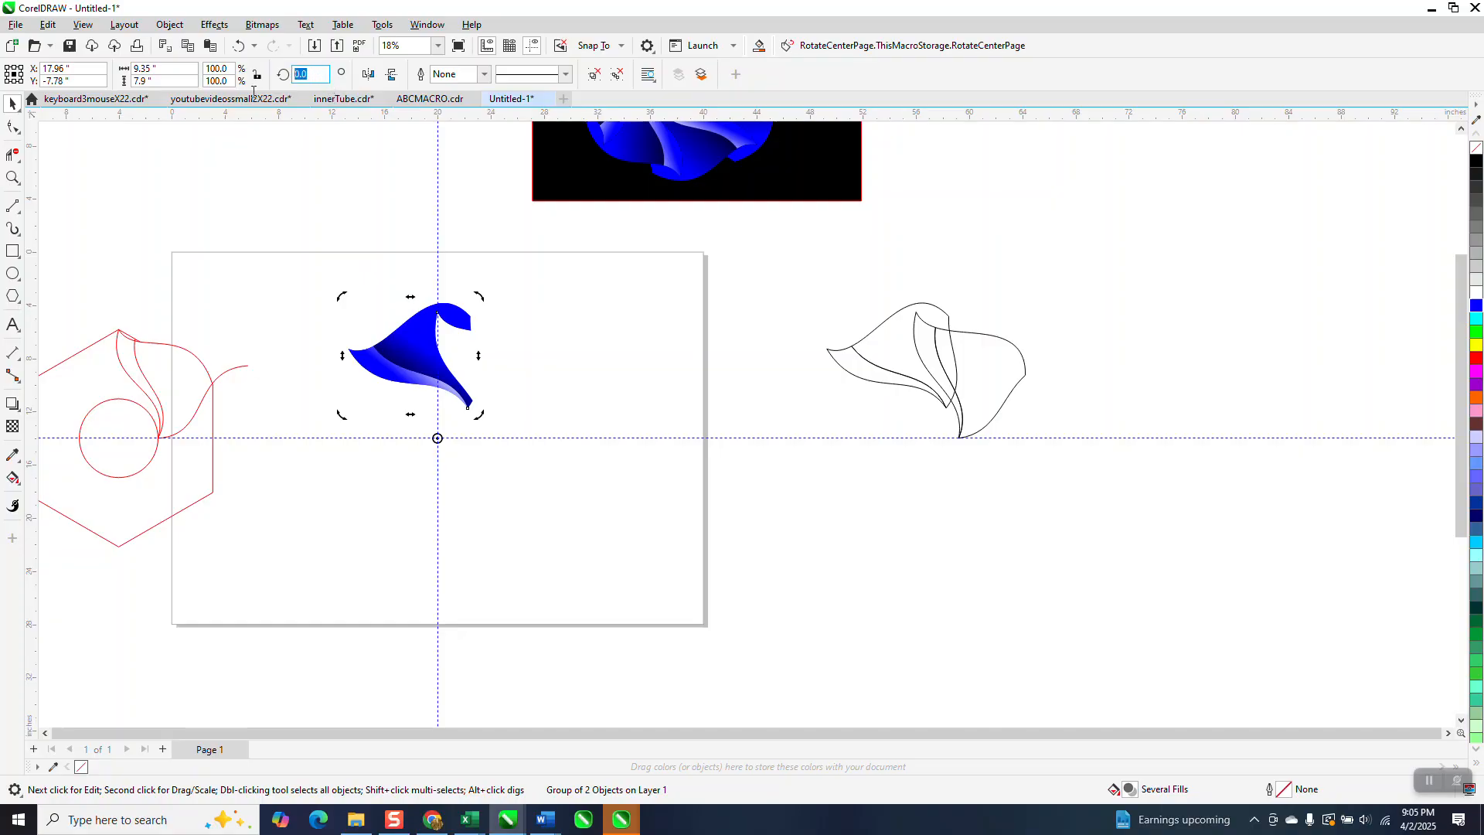
{"action": "type", "text": "45"}
{"action": "key", "text": "Return"}
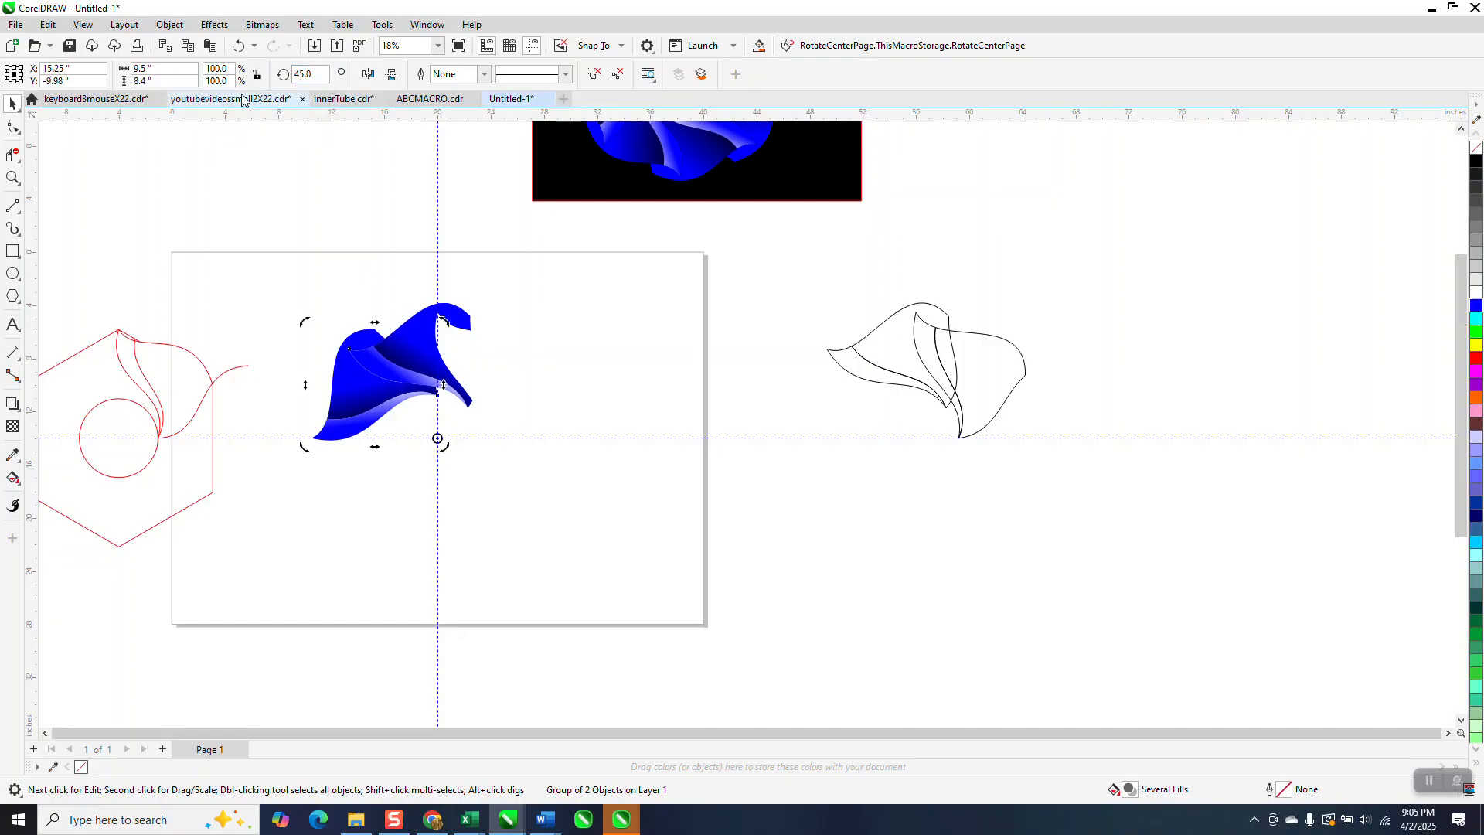
Repeat the 45-degree rotated duplicate six more times to complete the eight-petal rosette
{"action": "key", "text": "ctrl+d"}
{"action": "key", "text": "ctrl+d"}
{"action": "key", "text": "ctrl+d"}
{"action": "key", "text": "ctrl+d"}
{"action": "key", "text": "ctrl+d"}
{"action": "key", "text": "ctrl+d"}
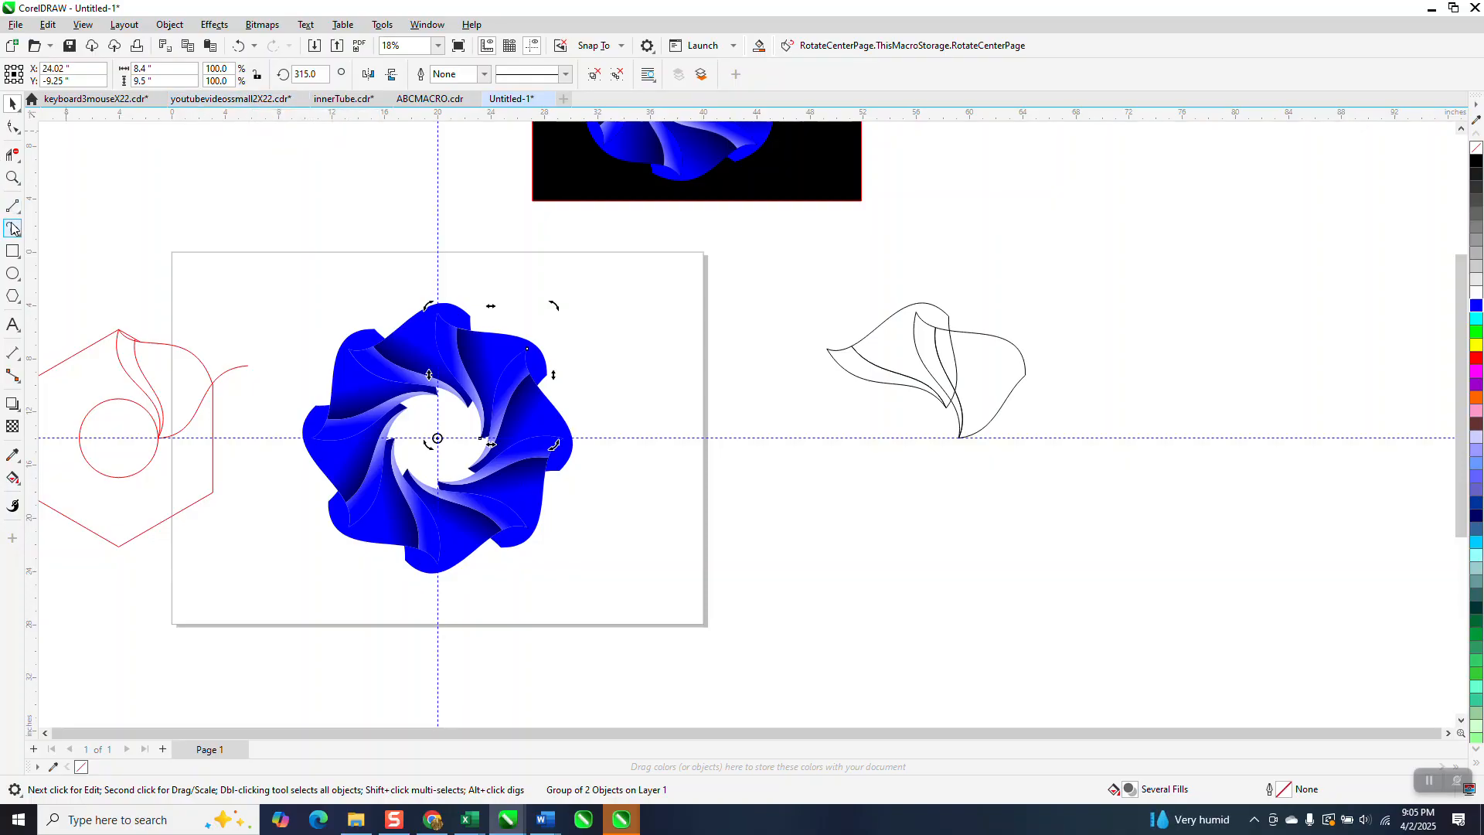
Move the black background rectangle from the sample rosette to behind the new rosette and inspect it up close
{"action": "left_click", "coordinate": [12, 178]}
{"action": "left_click_drag", "start_coordinate": [289, 302], "coordinate": [621, 624]}
{"action": "scroll", "coordinate": [681, 635], "scroll_direction": "down", "scroll_amount": 4}
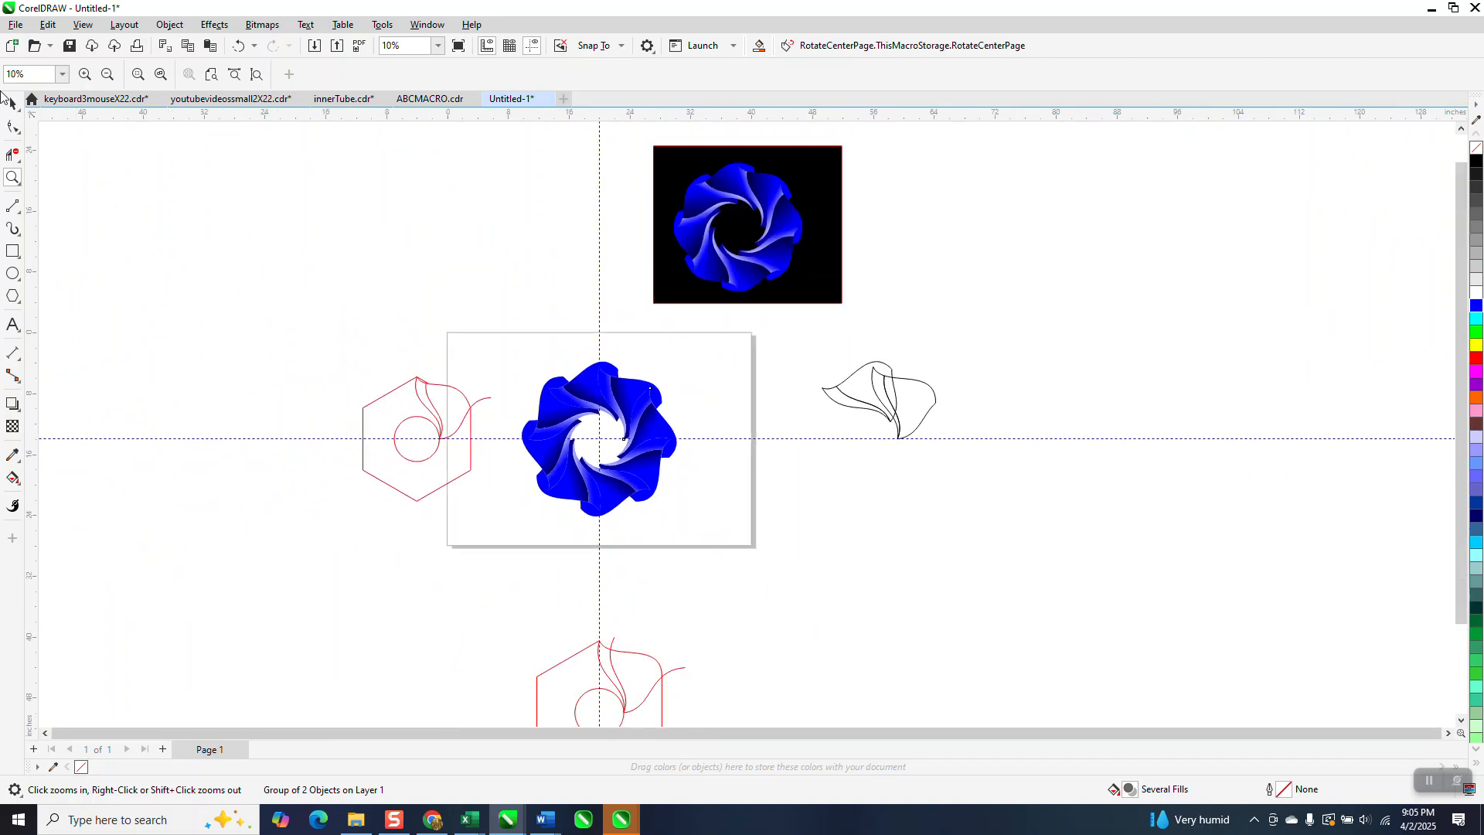
{"action": "left_click", "coordinate": [13, 104]}
{"action": "left_click", "coordinate": [582, 488]}
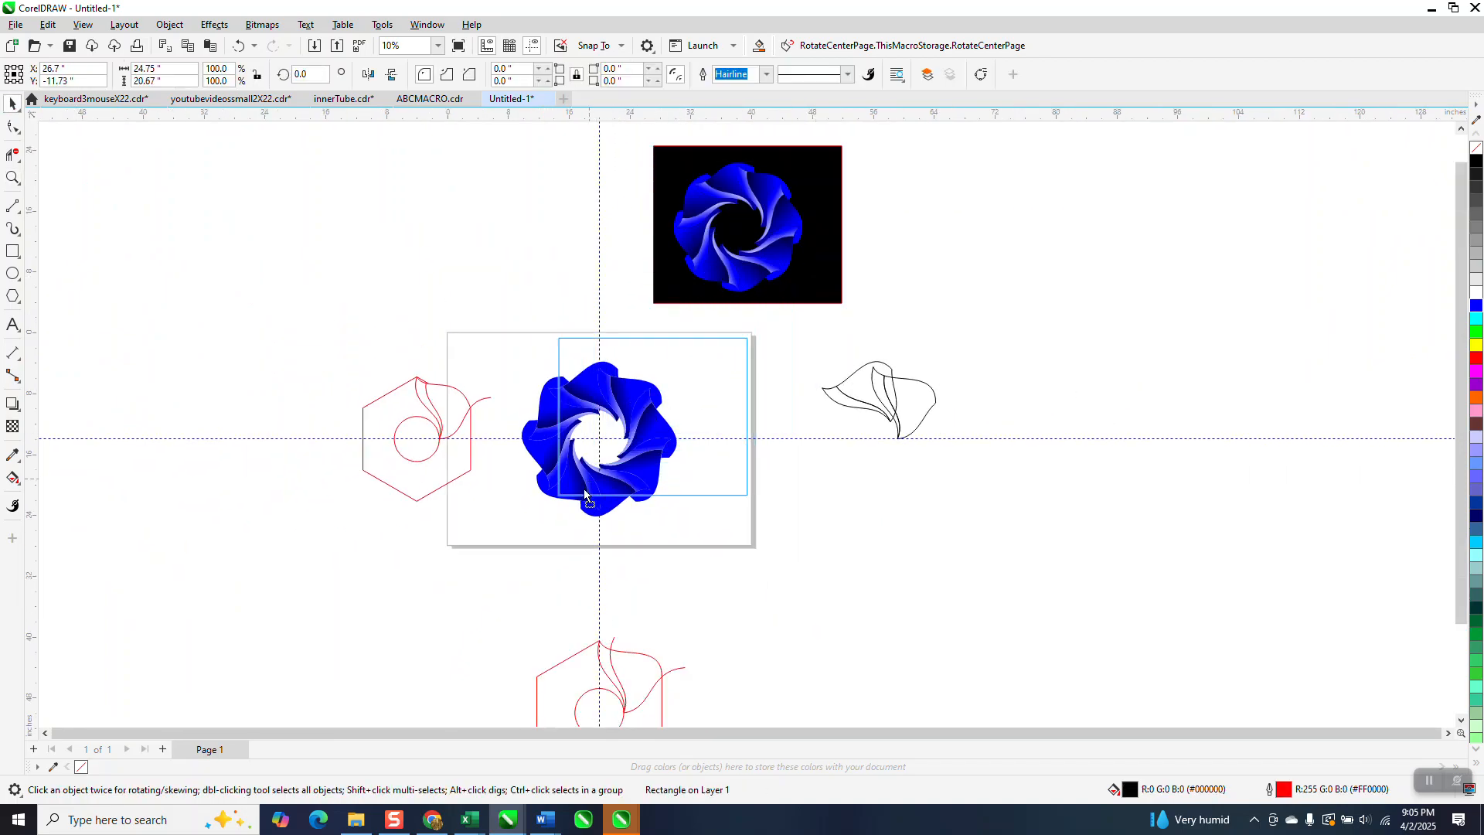
{"action": "mouse_move", "coordinate": [553, 512]}
{"action": "left_mouse_down"}
{"action": "mouse_move", "coordinate": [520, 507]}
{"action": "mouse_move", "coordinate": [532, 503]}
{"action": "left_mouse_up"}
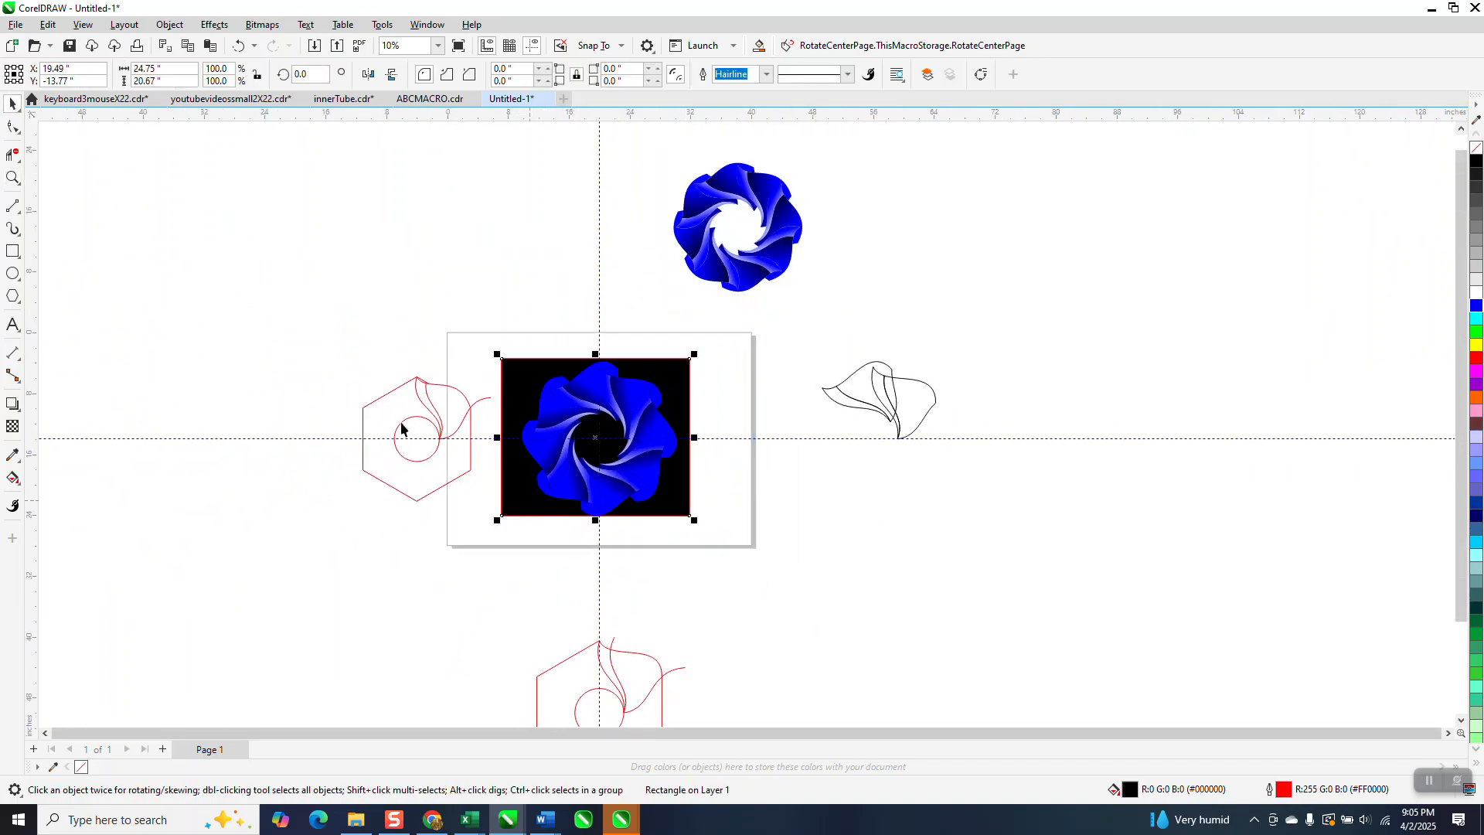
{"action": "left_click", "coordinate": [12, 177]}
{"action": "left_click_drag", "start_coordinate": [563, 374], "coordinate": [642, 516]}
{"action": "scroll", "coordinate": [636, 512], "scroll_direction": "down", "scroll_amount": 1}
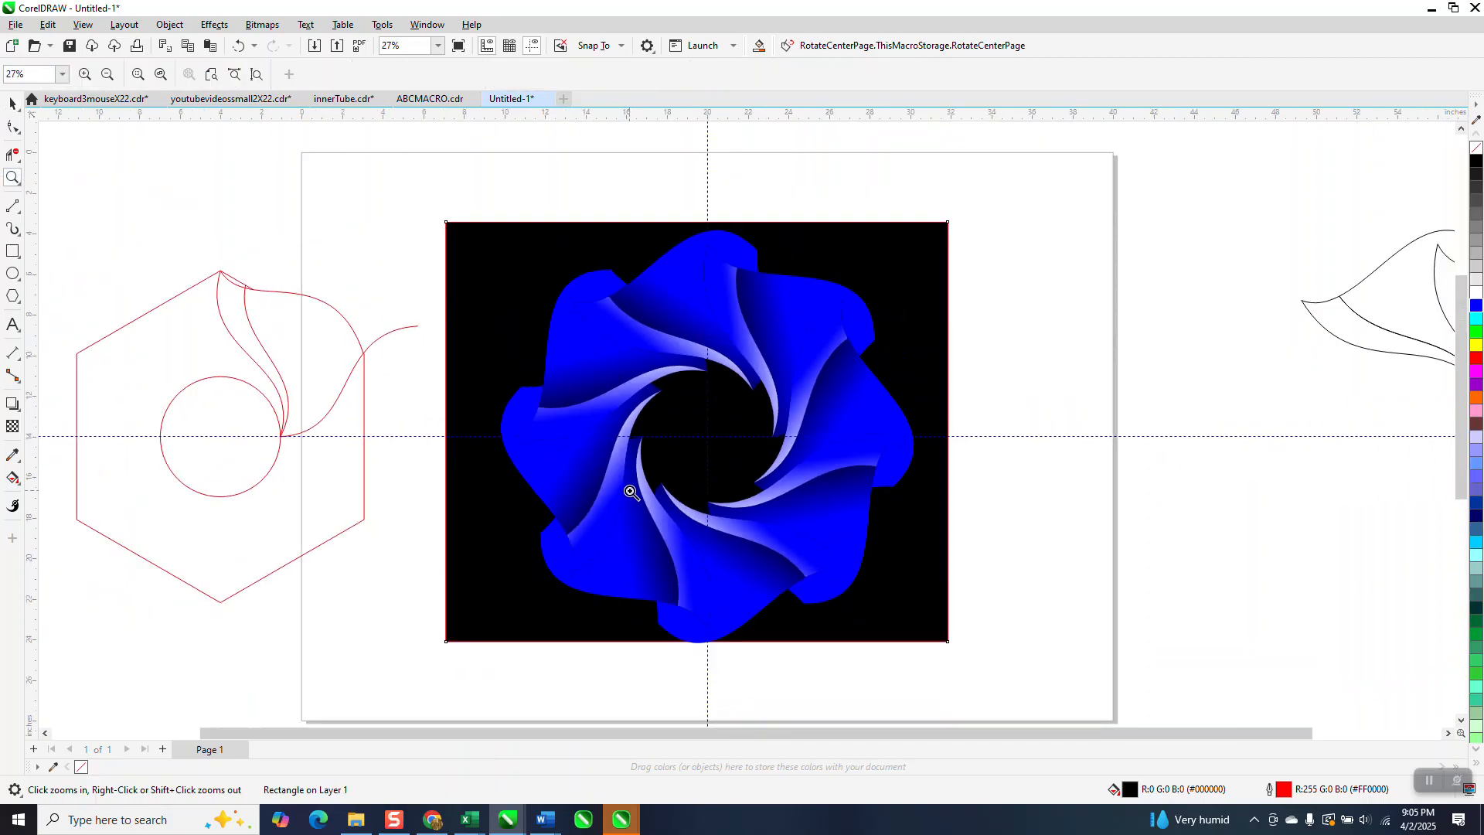
{"action": "scroll", "coordinate": [628, 494], "scroll_direction": "down", "scroll_amount": 1}
{"action": "scroll", "coordinate": [632, 483], "scroll_direction": "down", "scroll_amount": 1}
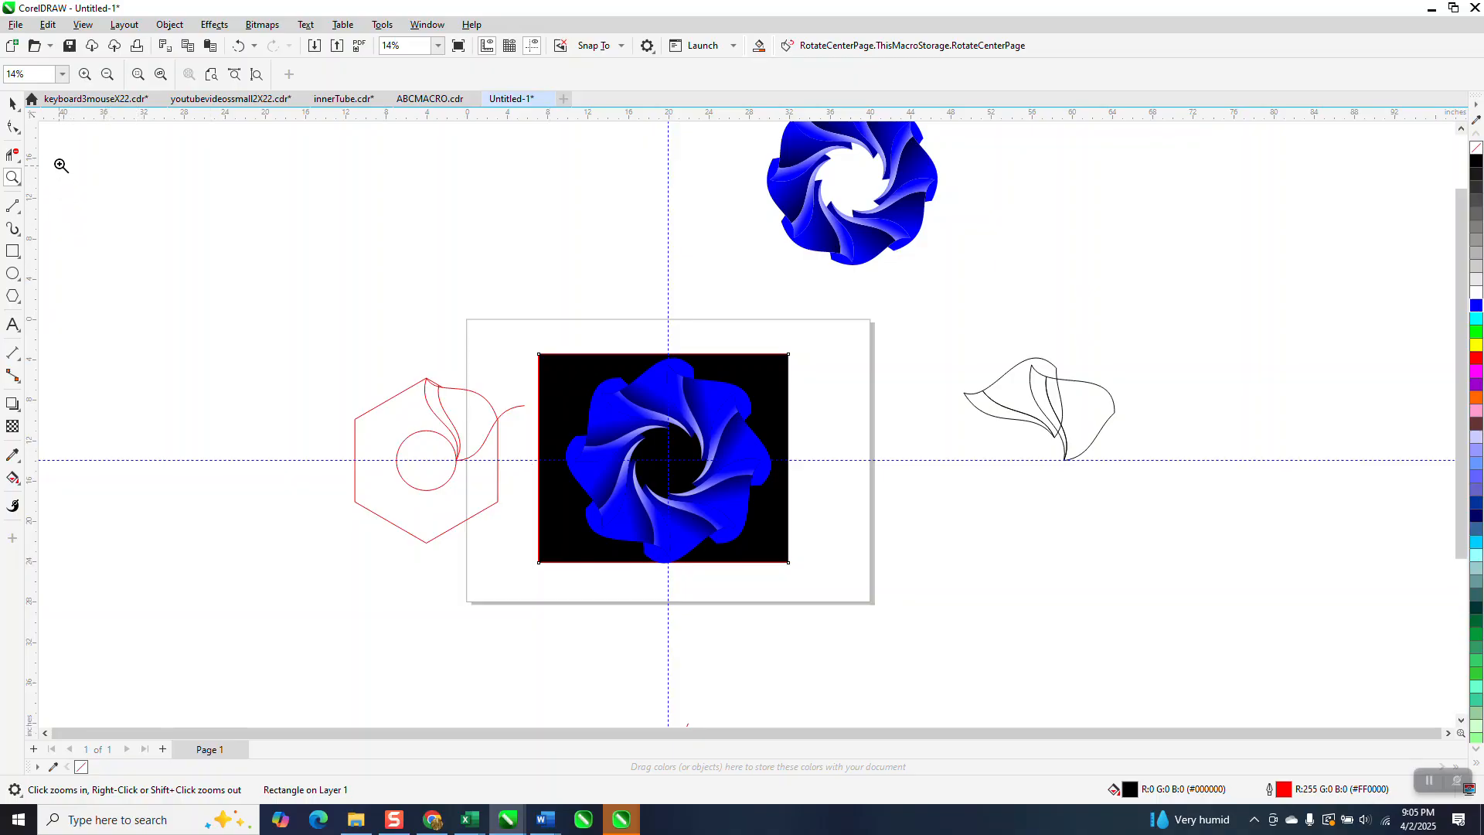
Undo the background rectangle's move and all the rotated copies, back to the single grouped blue petal
{"action": "left_click", "coordinate": [11, 106]}
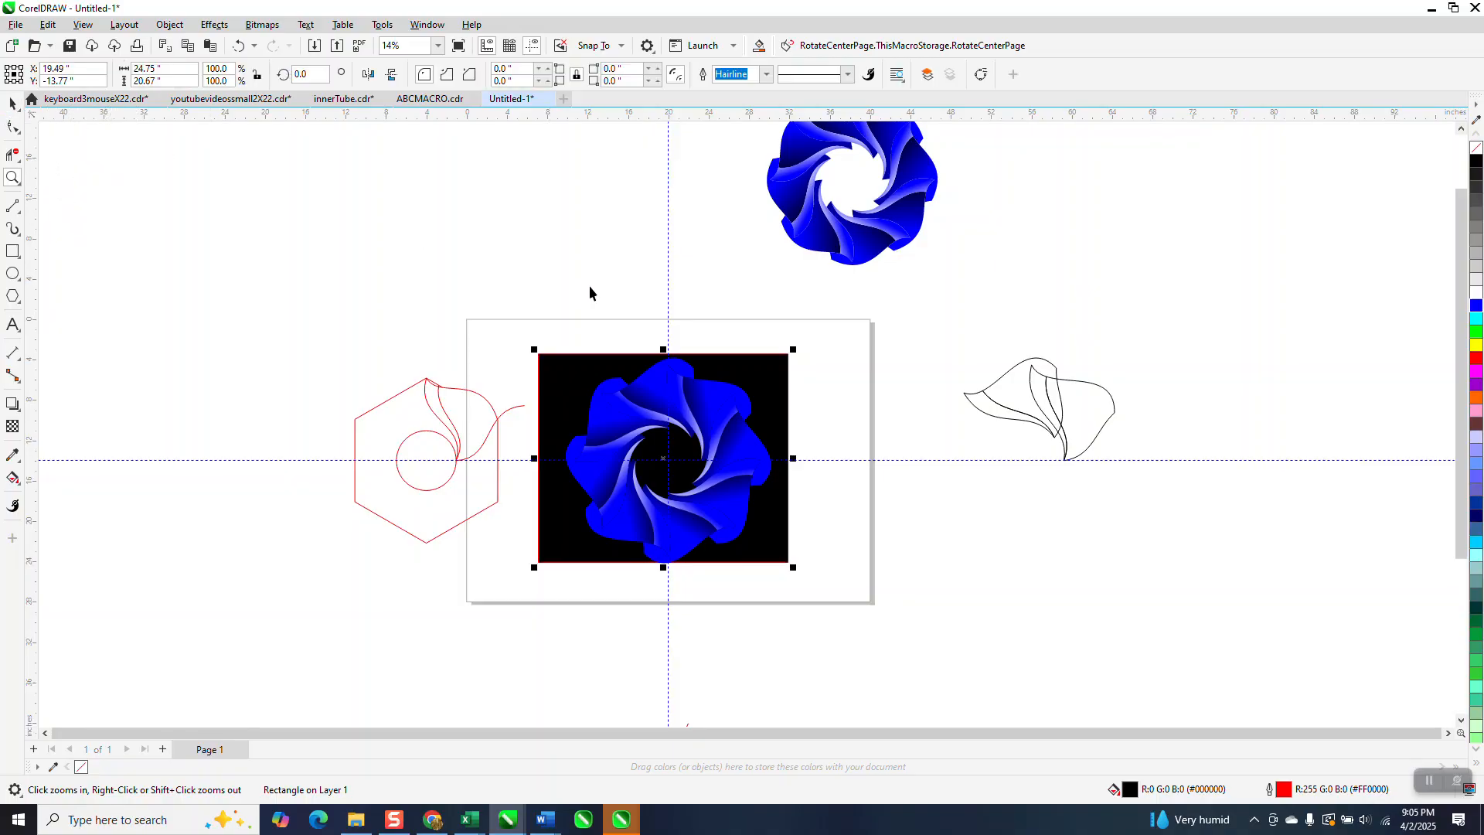
{"action": "left_click", "coordinate": [236, 46]}
{"action": "left_click", "coordinate": [233, 46]}
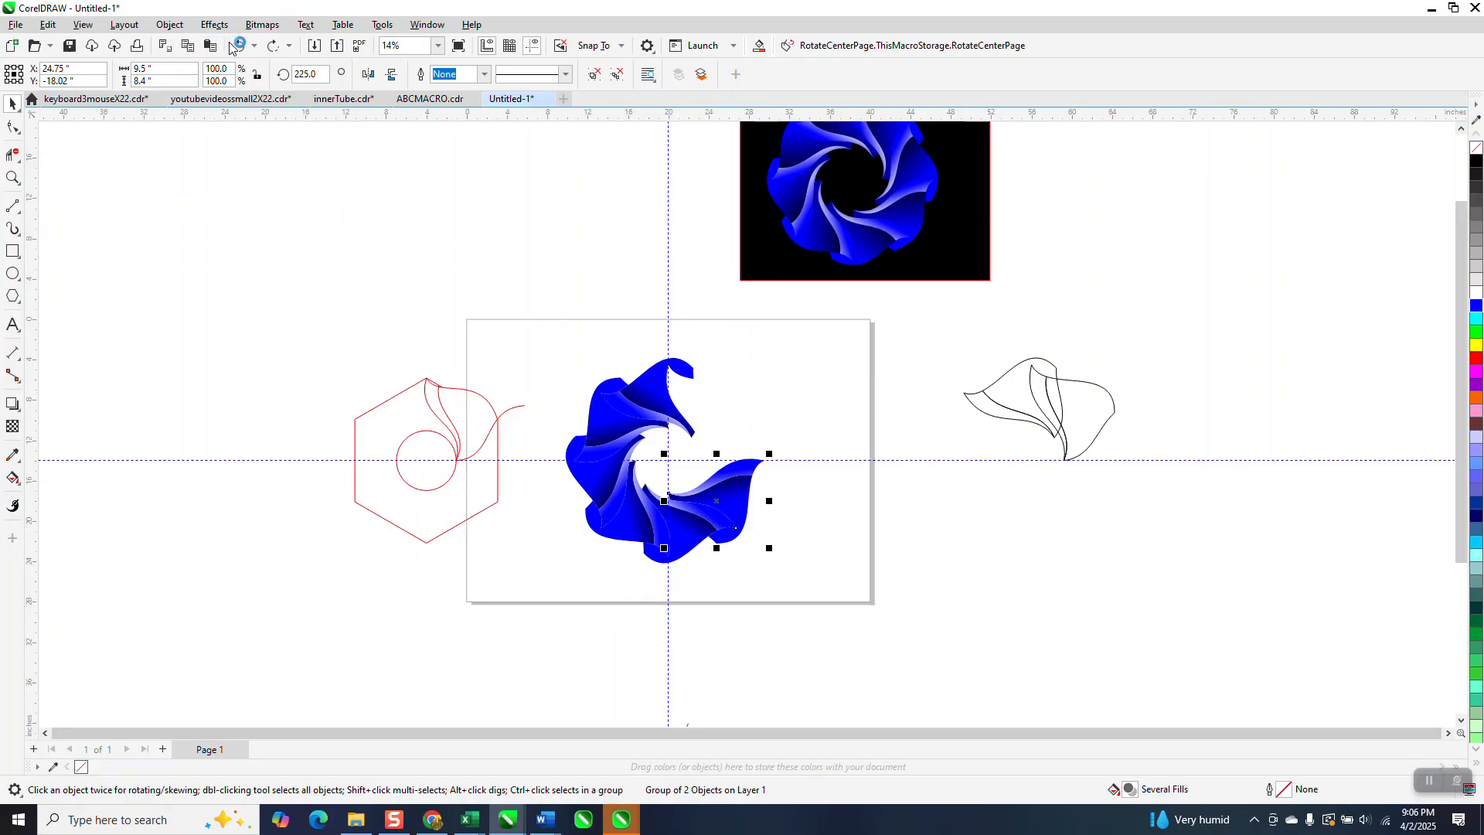
{"action": "left_click", "coordinate": [240, 46]}
{"action": "left_click", "coordinate": [241, 48]}
{"action": "left_click", "coordinate": [240, 46]}
{"action": "left_click", "coordinate": [240, 46]}
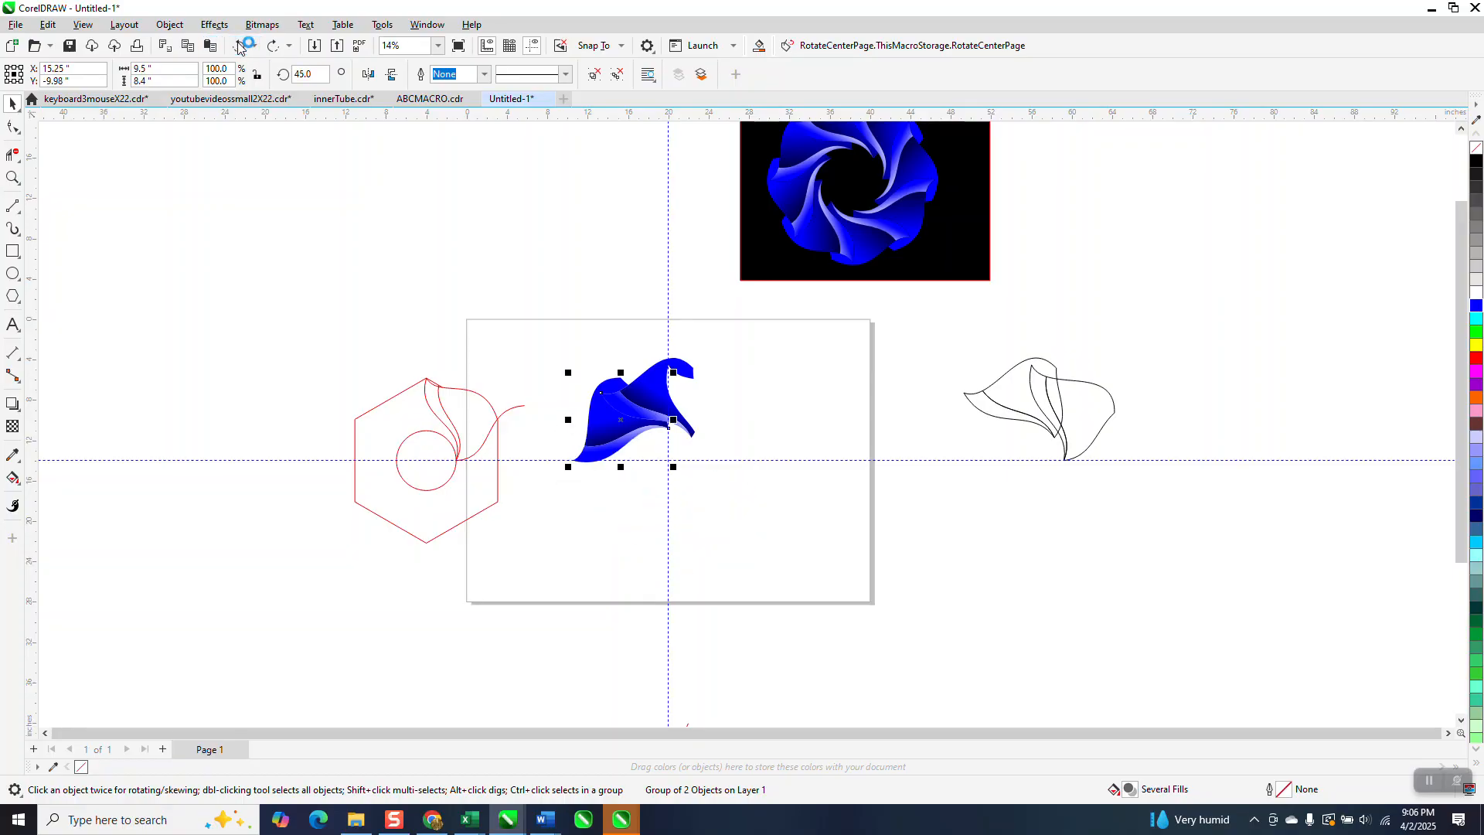
{"action": "left_click", "coordinate": [239, 48]}
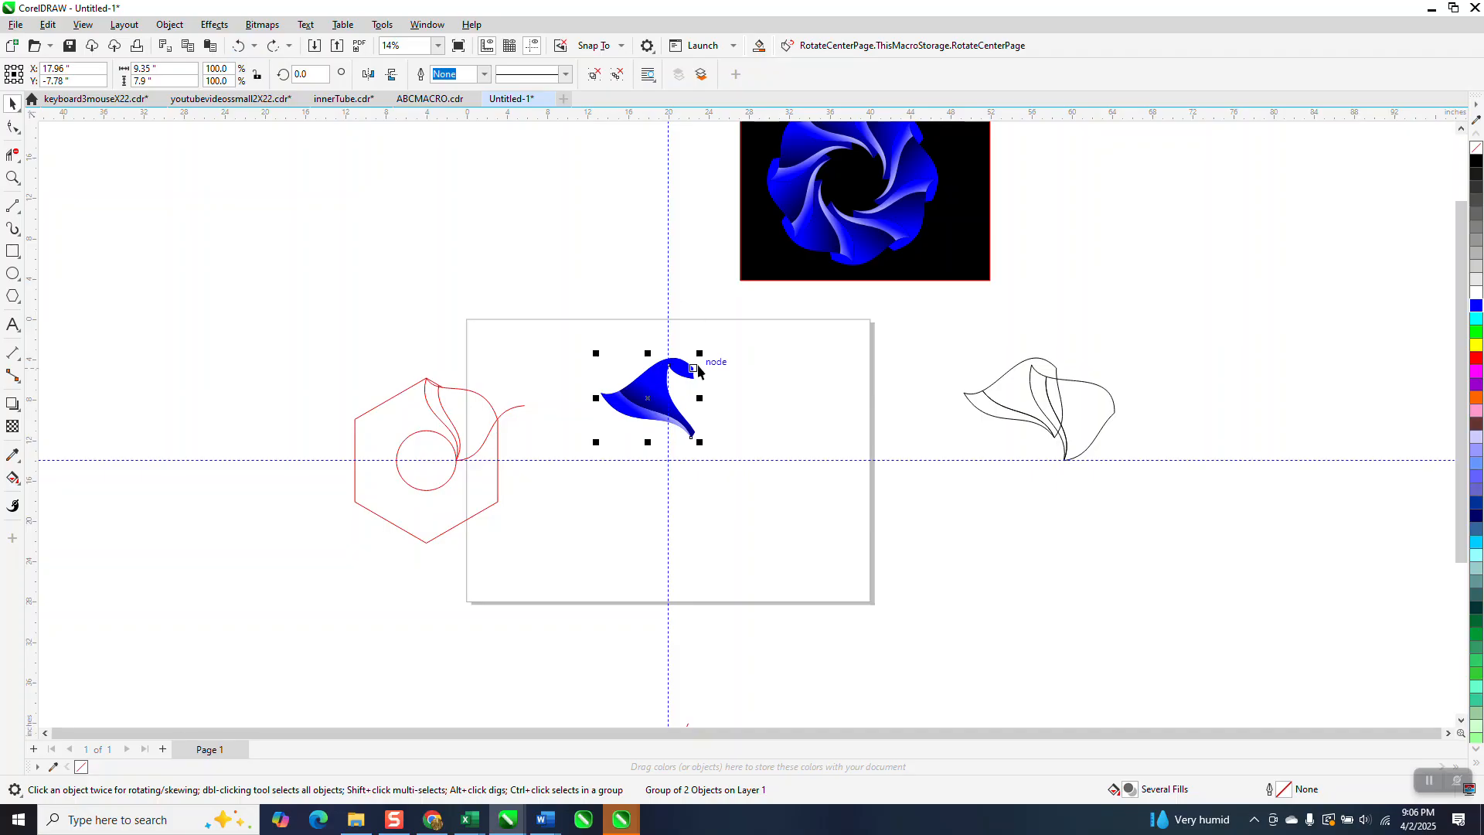
{"action": "key", "text": "Right"}
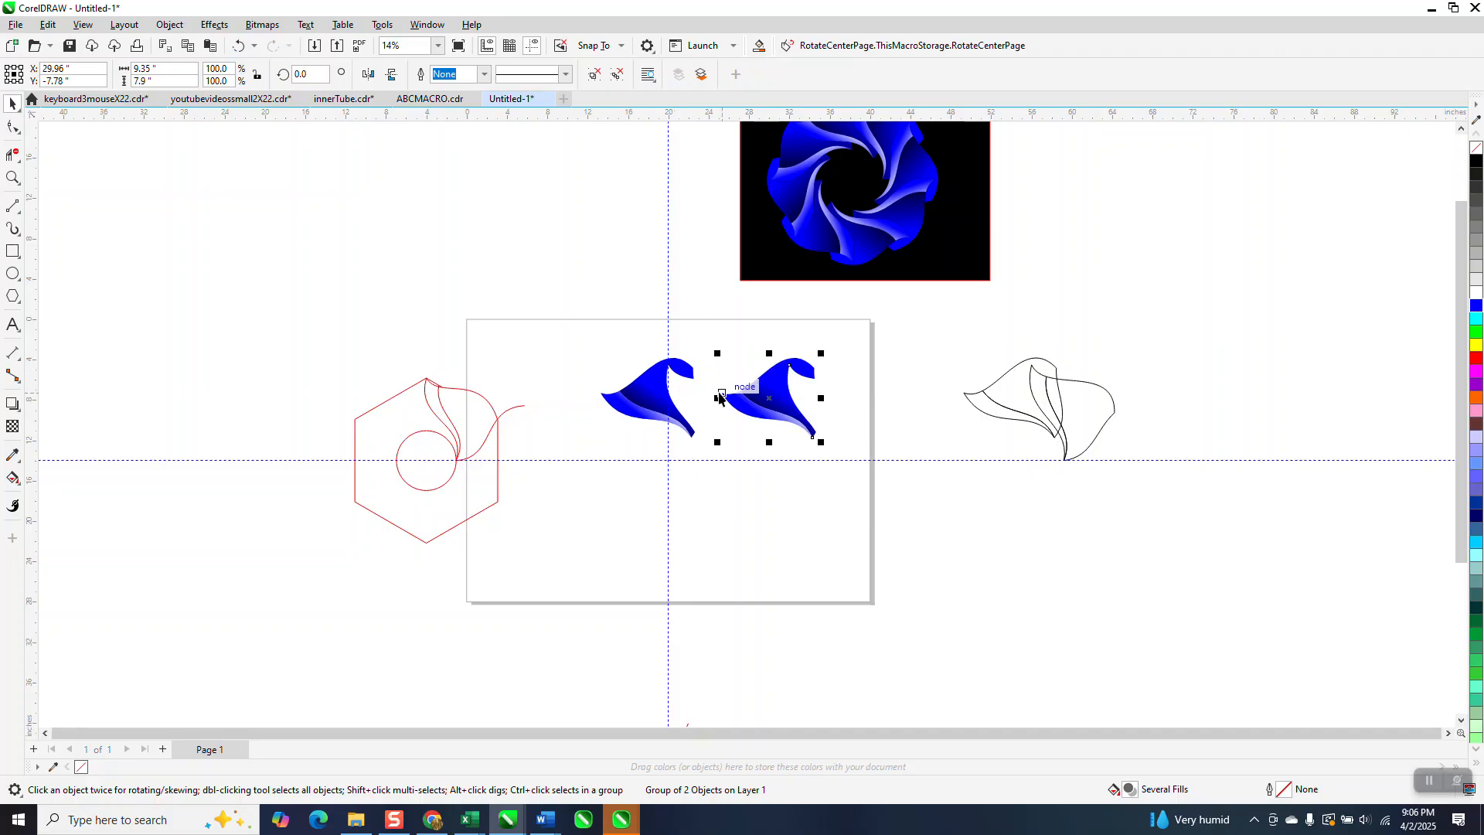
{"action": "key", "text": "Delete"}
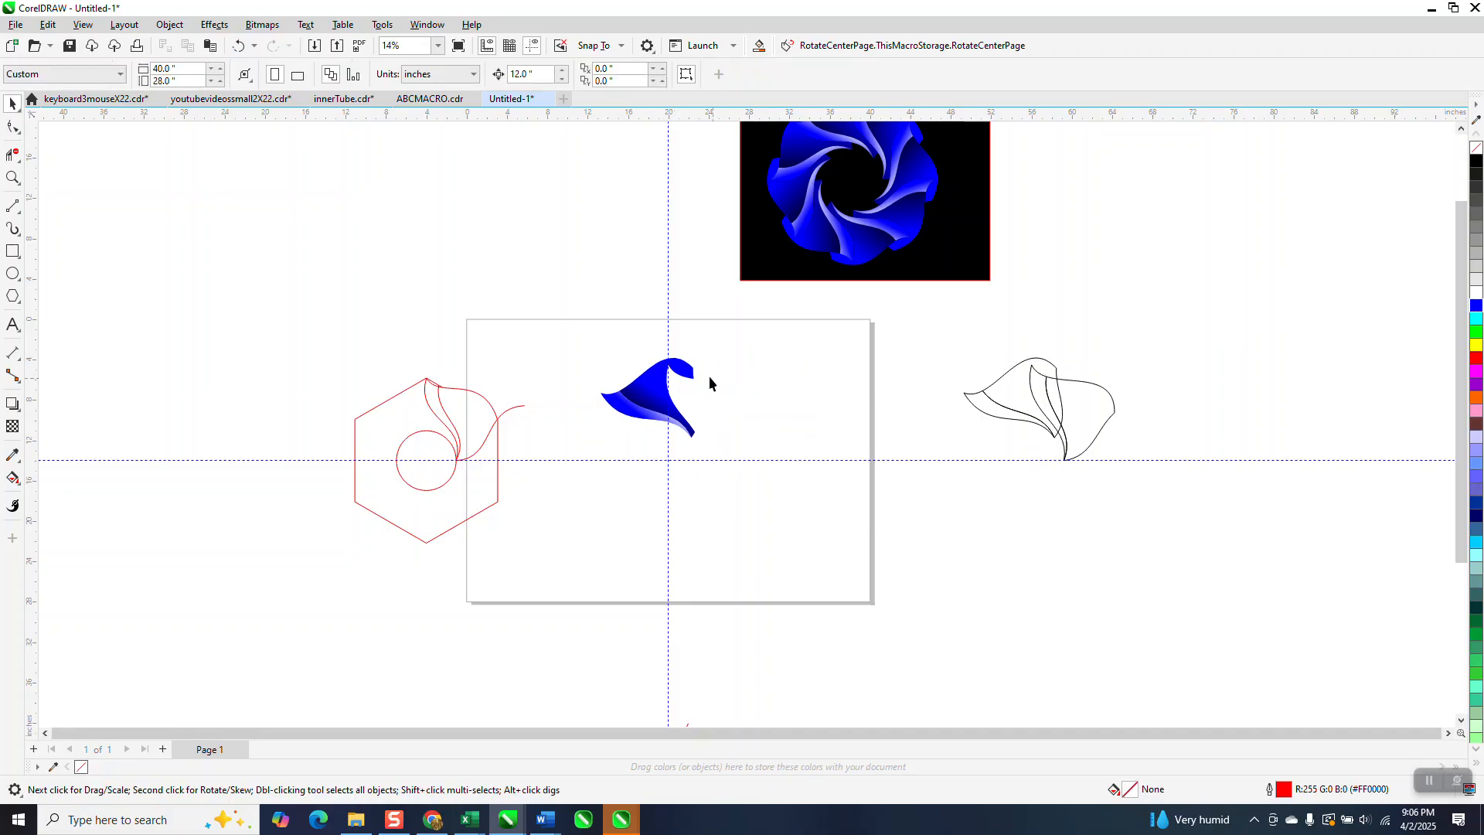
{"action": "left_click", "coordinate": [661, 378]}
{"action": "key", "text": "Right"}
{"action": "key", "text": "Down"}
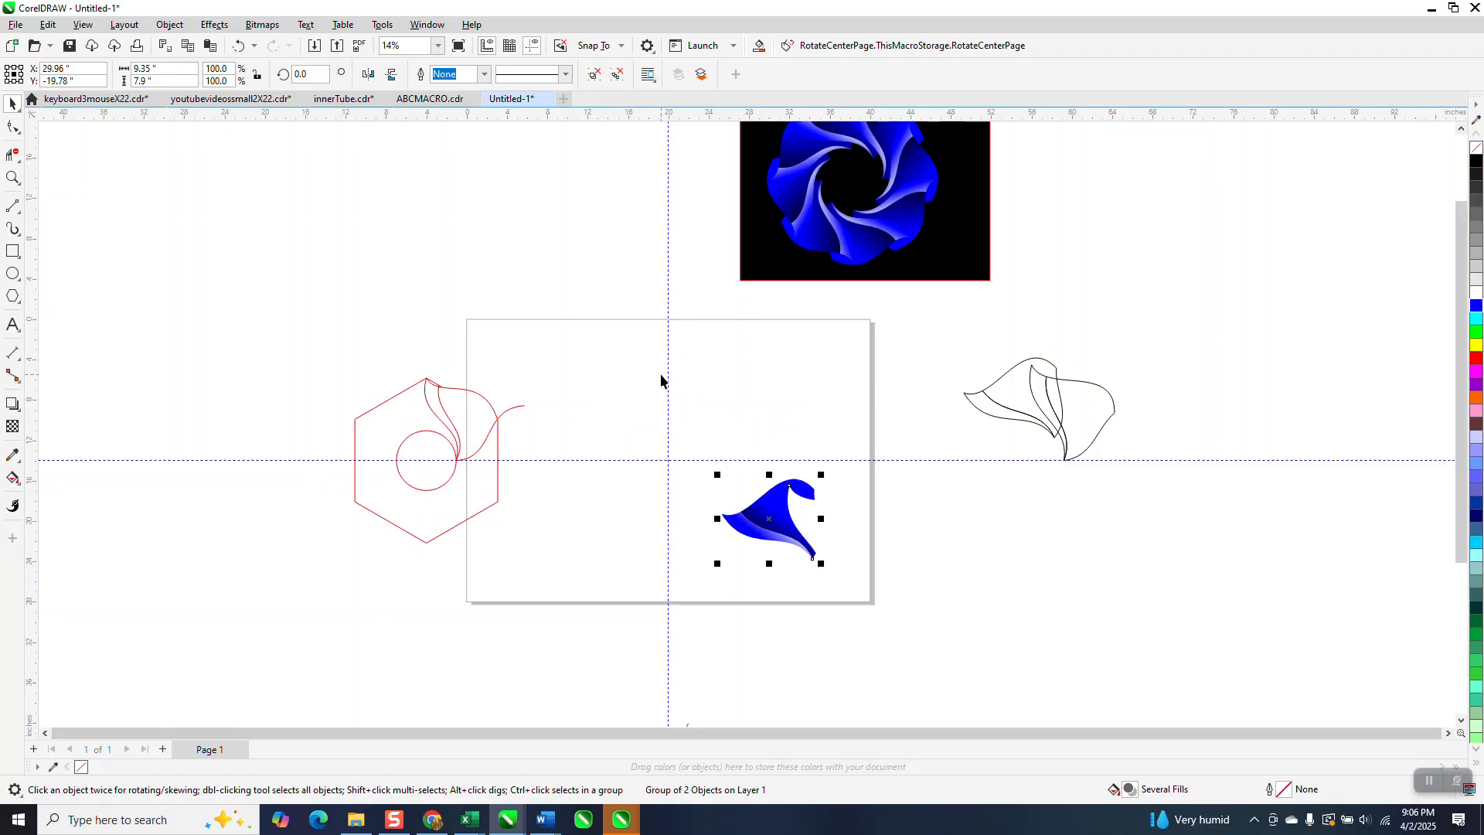
{"action": "key", "text": "Up"}
{"action": "key", "text": "Left"}
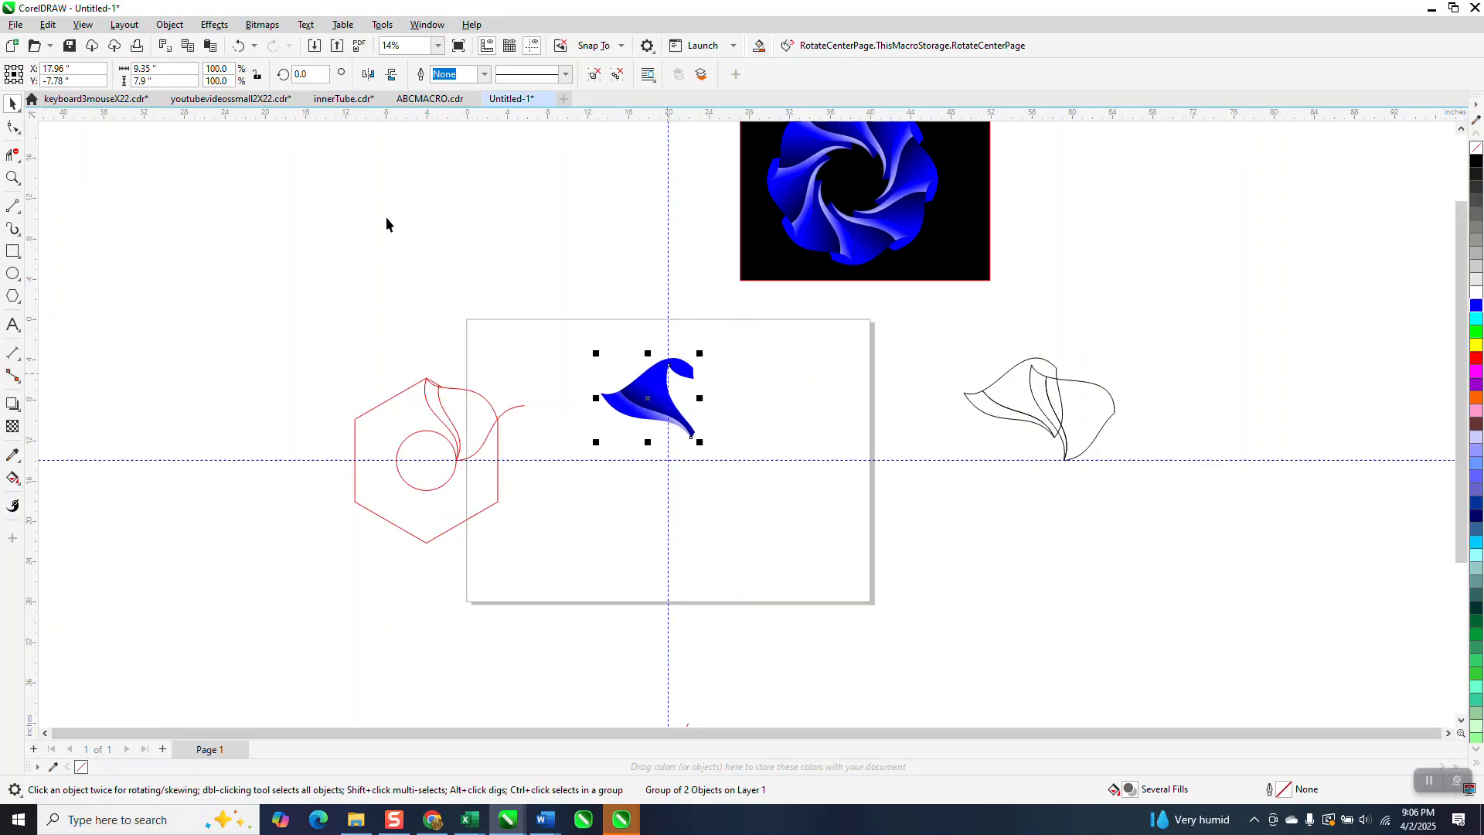
Ungroup the blue petal into its wide and narrow pieces
{"action": "left_click", "coordinate": [171, 26]}
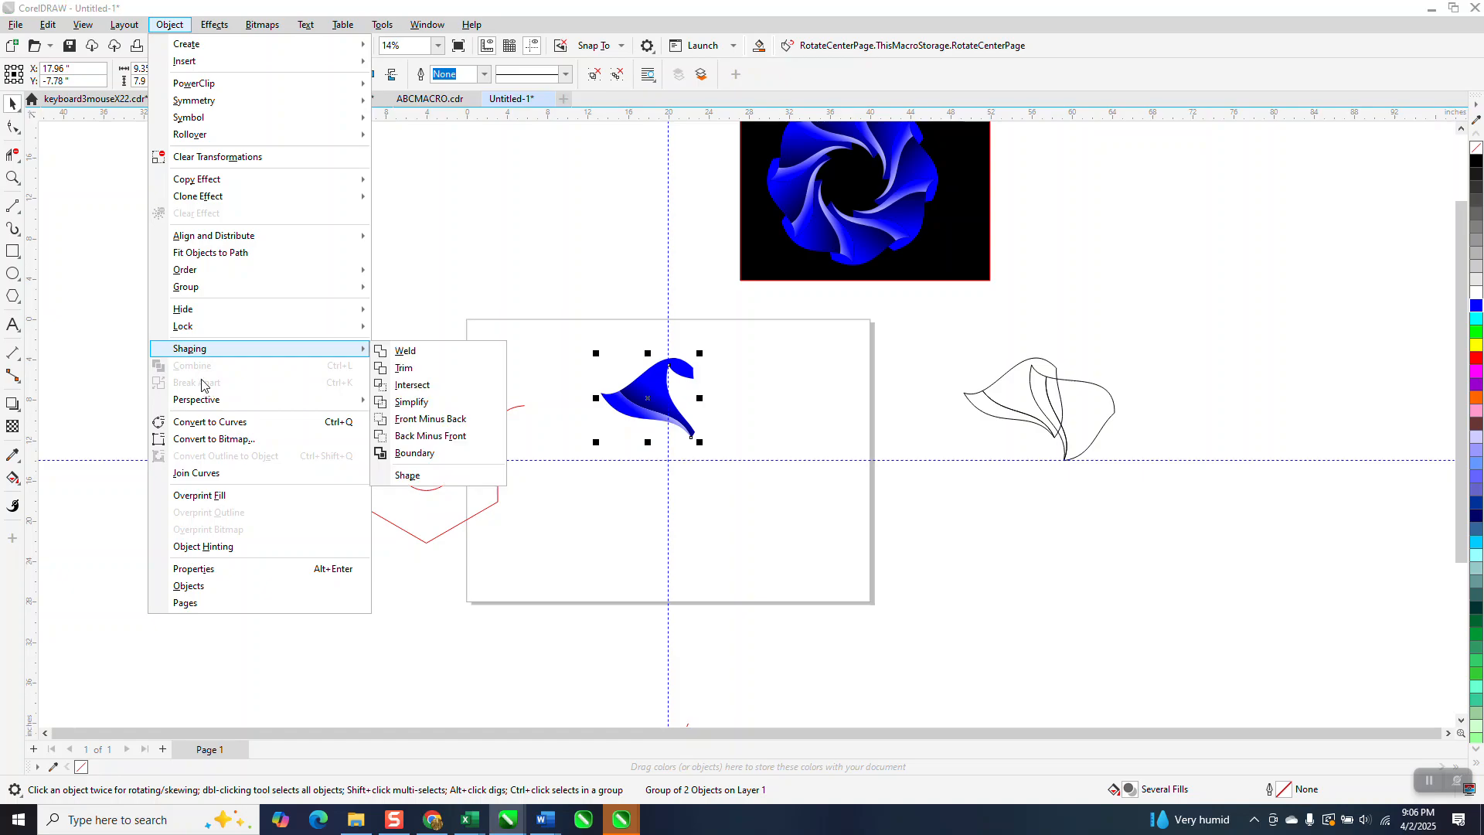
{"action": "mouse_move", "coordinate": [203, 290]}
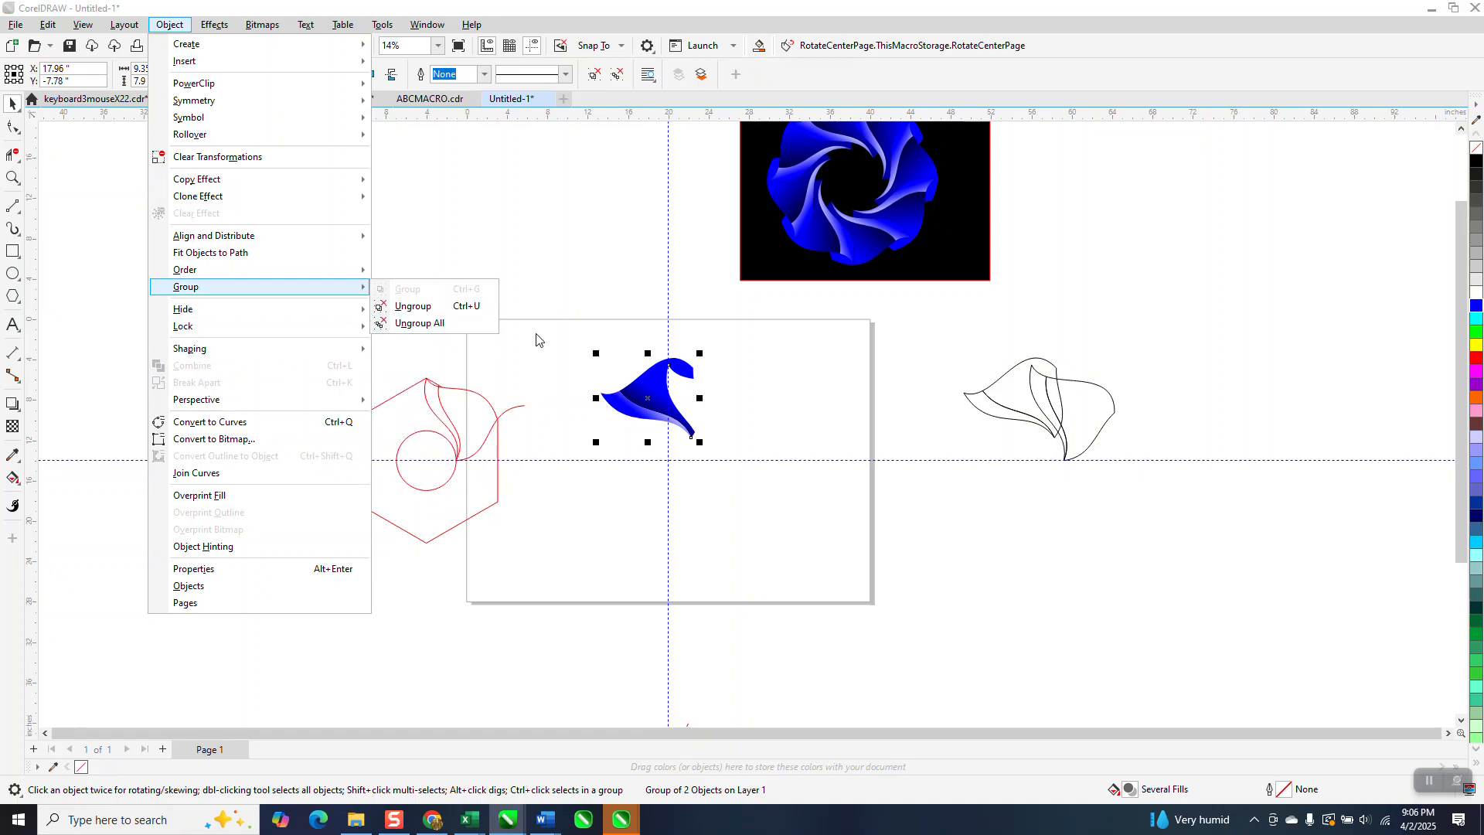
{"action": "left_click", "coordinate": [413, 306]}
Clone the petal's wide piece and move the clone 12 inches up
{"action": "left_click", "coordinate": [655, 371]}
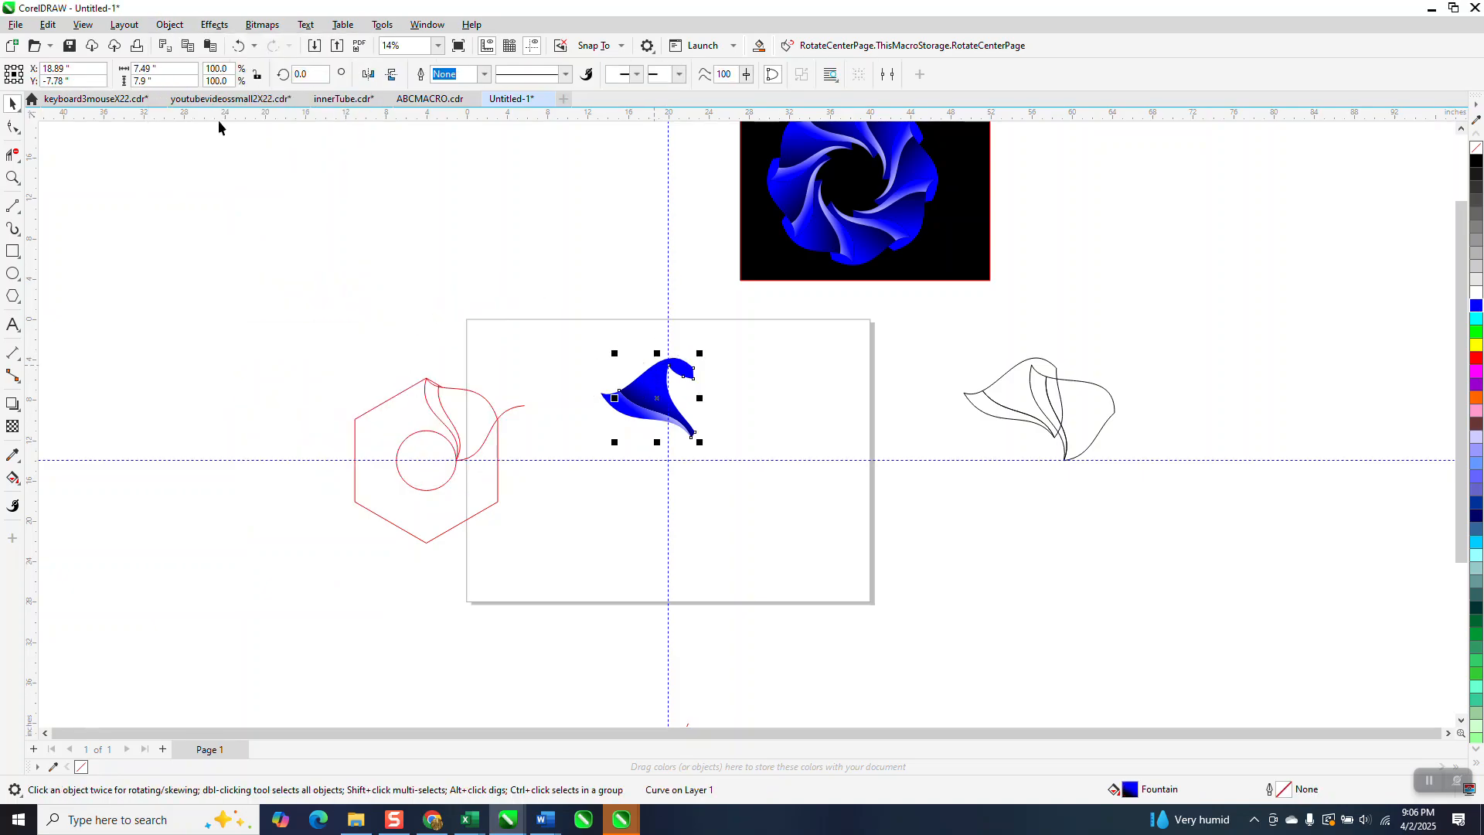
{"action": "left_click", "coordinate": [52, 26]}
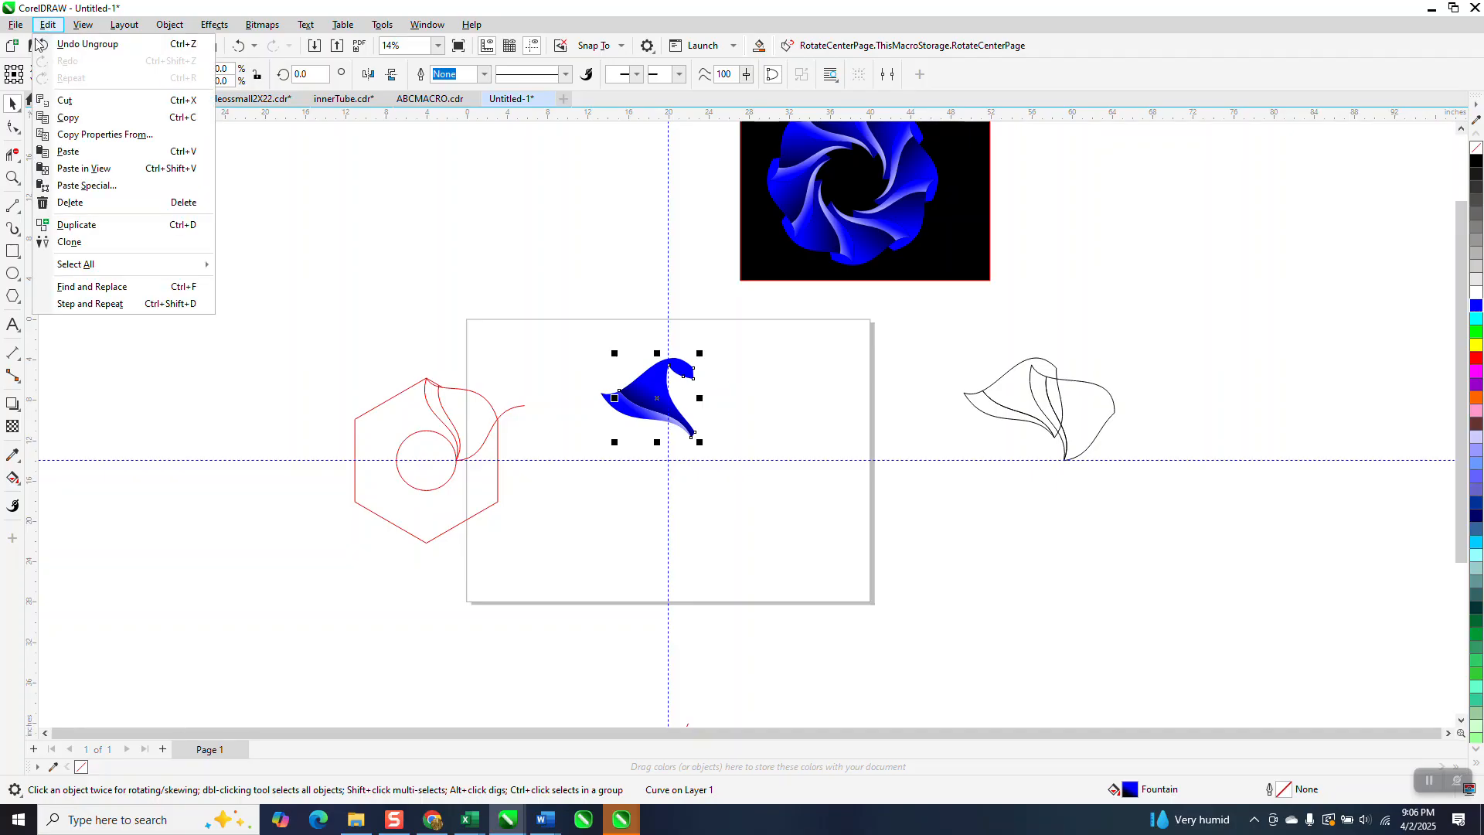
{"action": "left_click", "coordinate": [76, 246]}
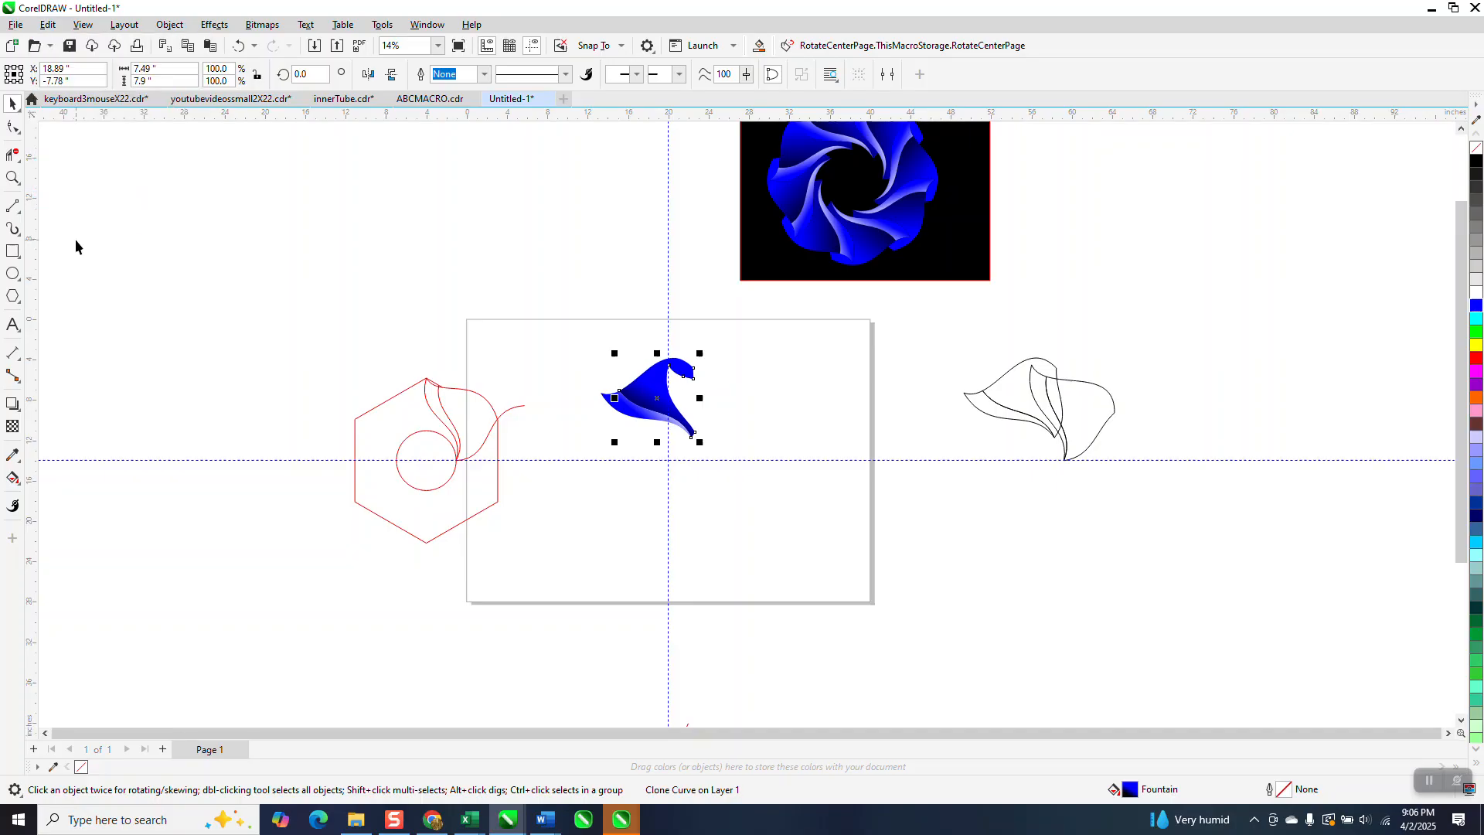
{"action": "key", "text": "Up"}
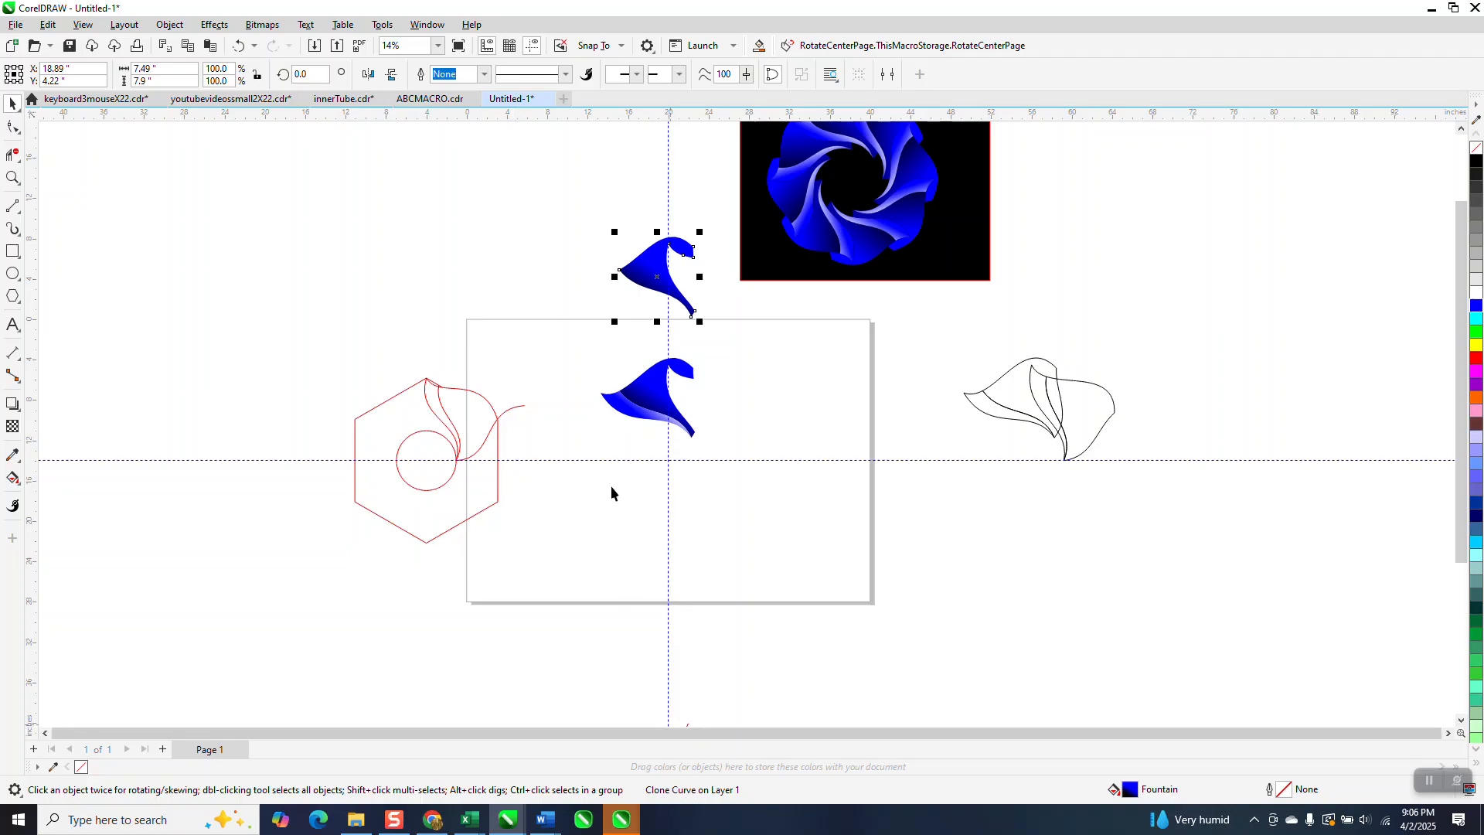
Move the wide piece's original control curve 24 inches left and 12 inches up
{"action": "left_click", "coordinate": [654, 393]}
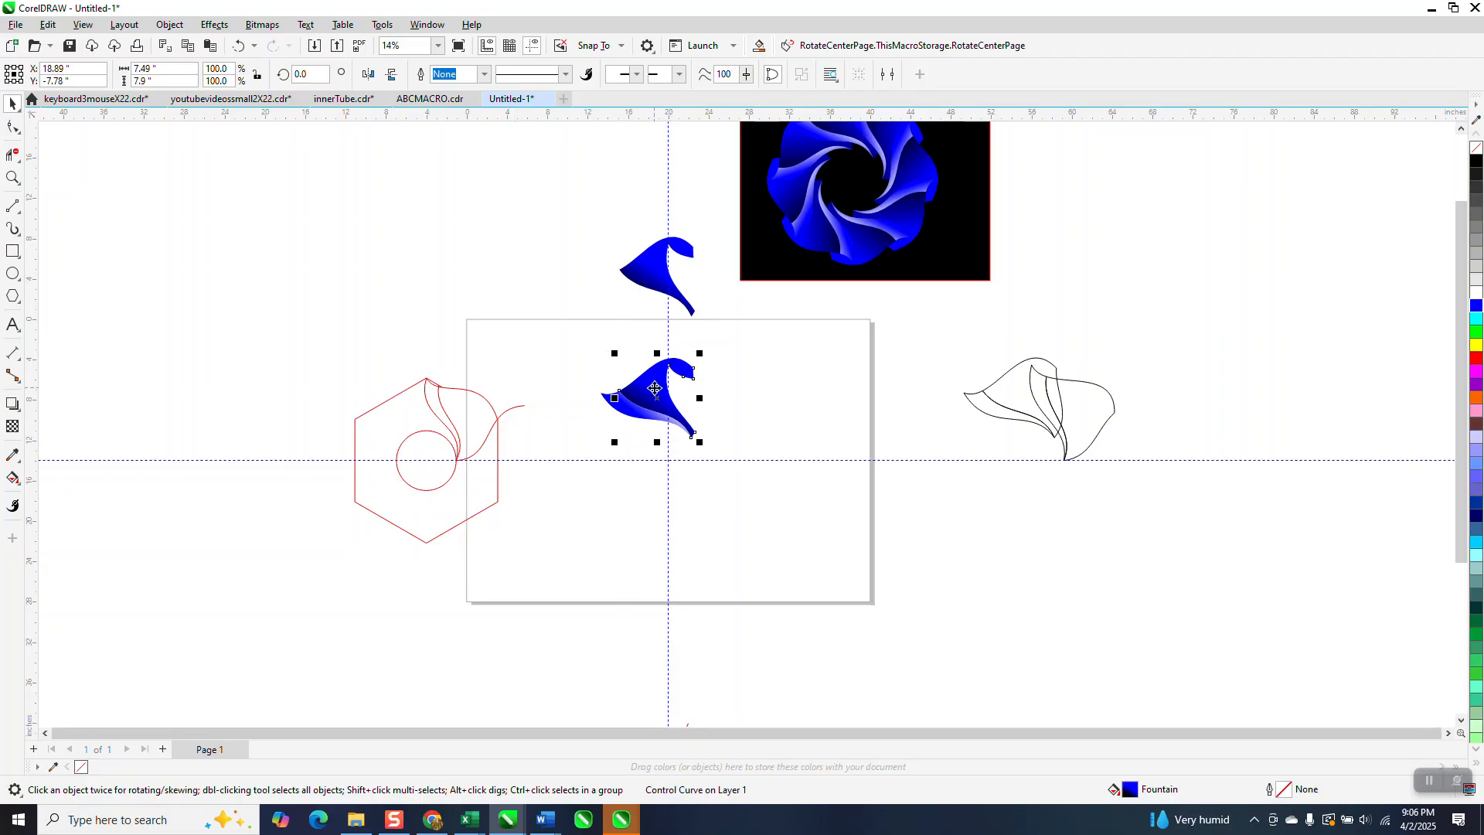
{"action": "key", "text": "Left"}
{"action": "key", "text": "Left"}
{"action": "key", "text": "Up"}
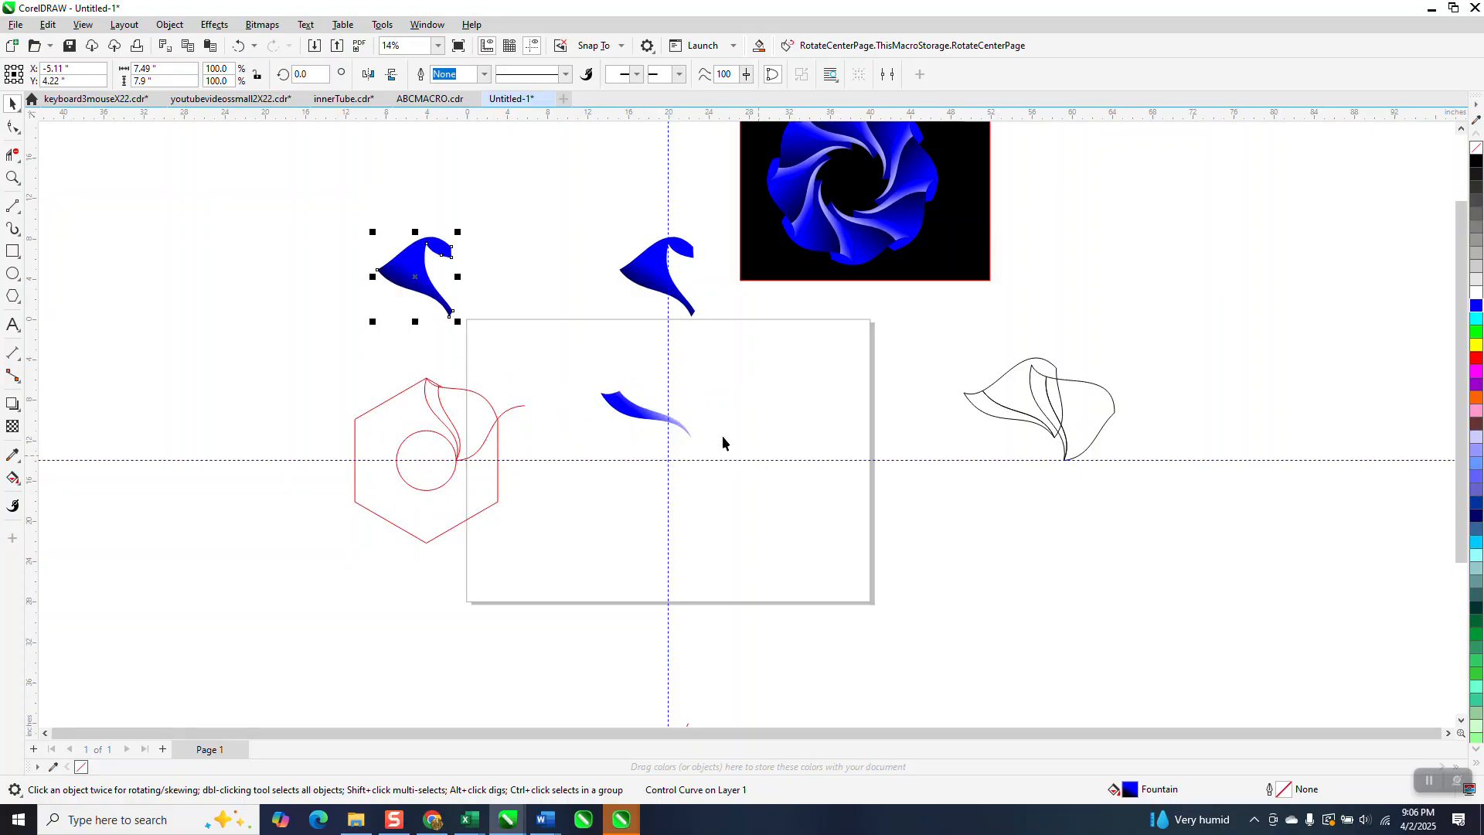
Clone the narrow piece and move the clone 12 inches up onto the cloned wide piece
{"action": "left_click", "coordinate": [624, 412]}
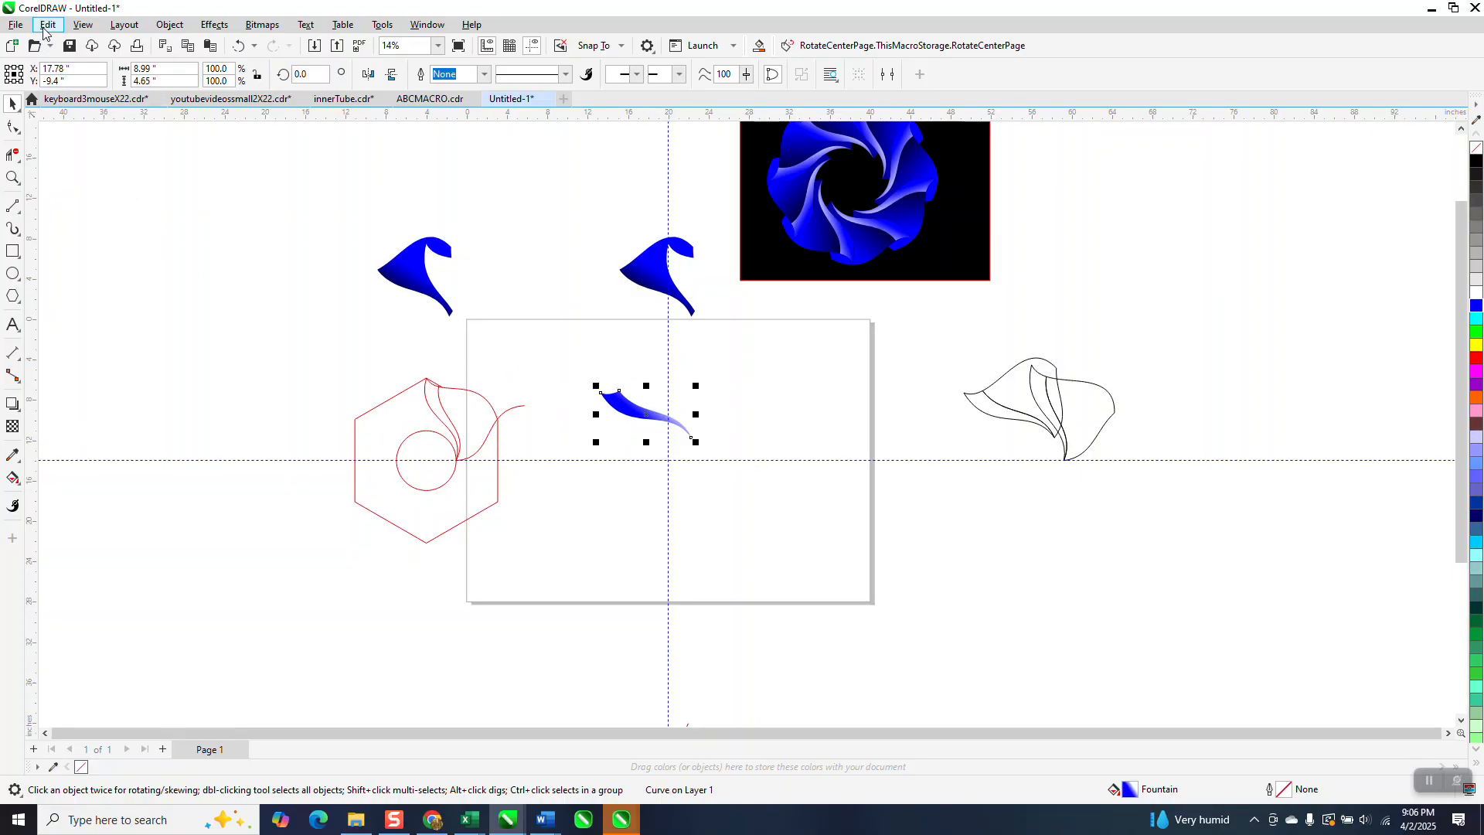
{"action": "left_click", "coordinate": [48, 25]}
{"action": "left_click", "coordinate": [107, 247]}
{"action": "key", "text": "Up"}
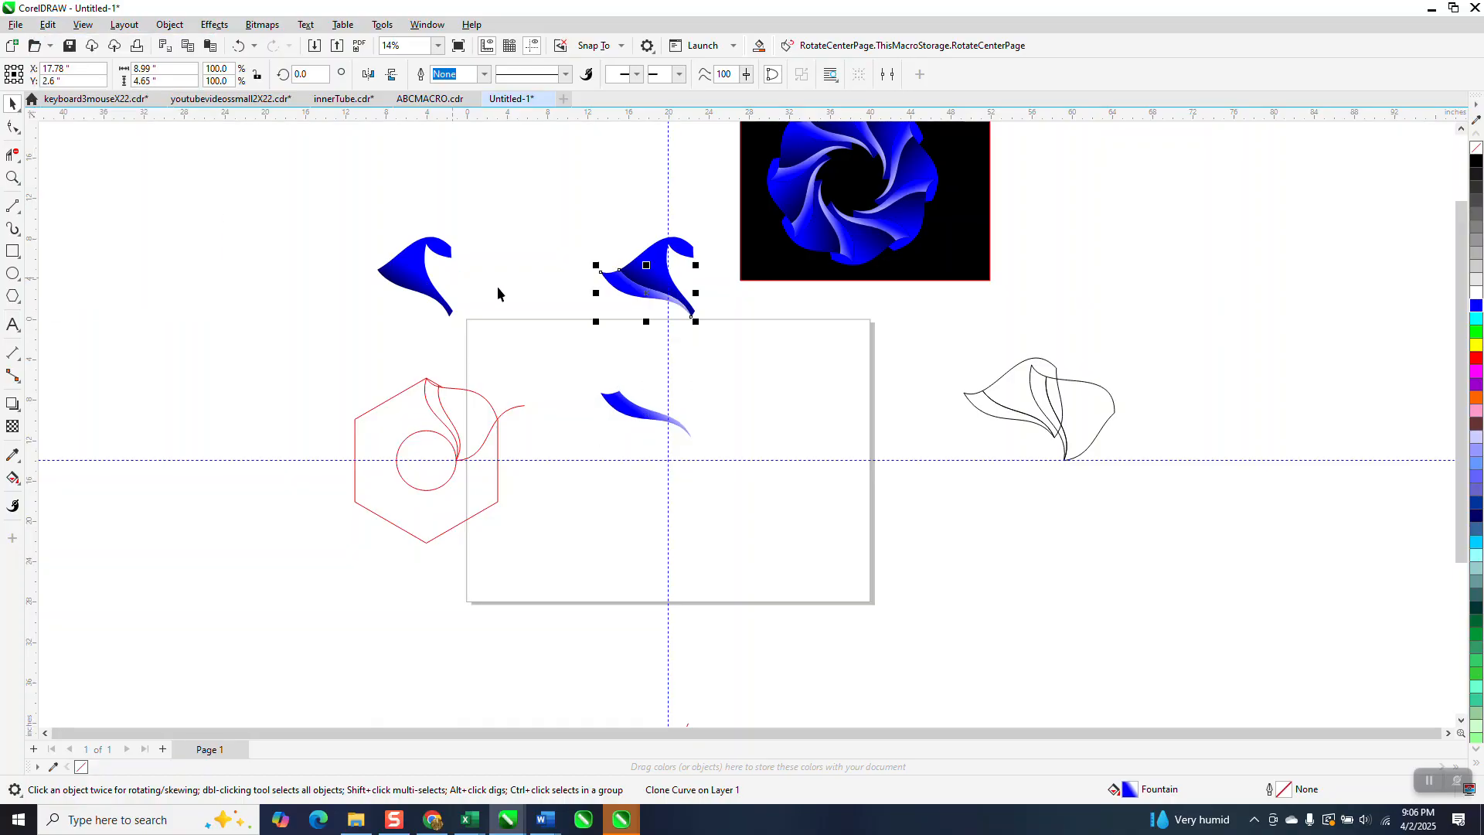
Move the narrow piece's original control curve 24 inches left and 12 inches up onto the wide control piece
{"action": "left_click", "coordinate": [642, 405]}
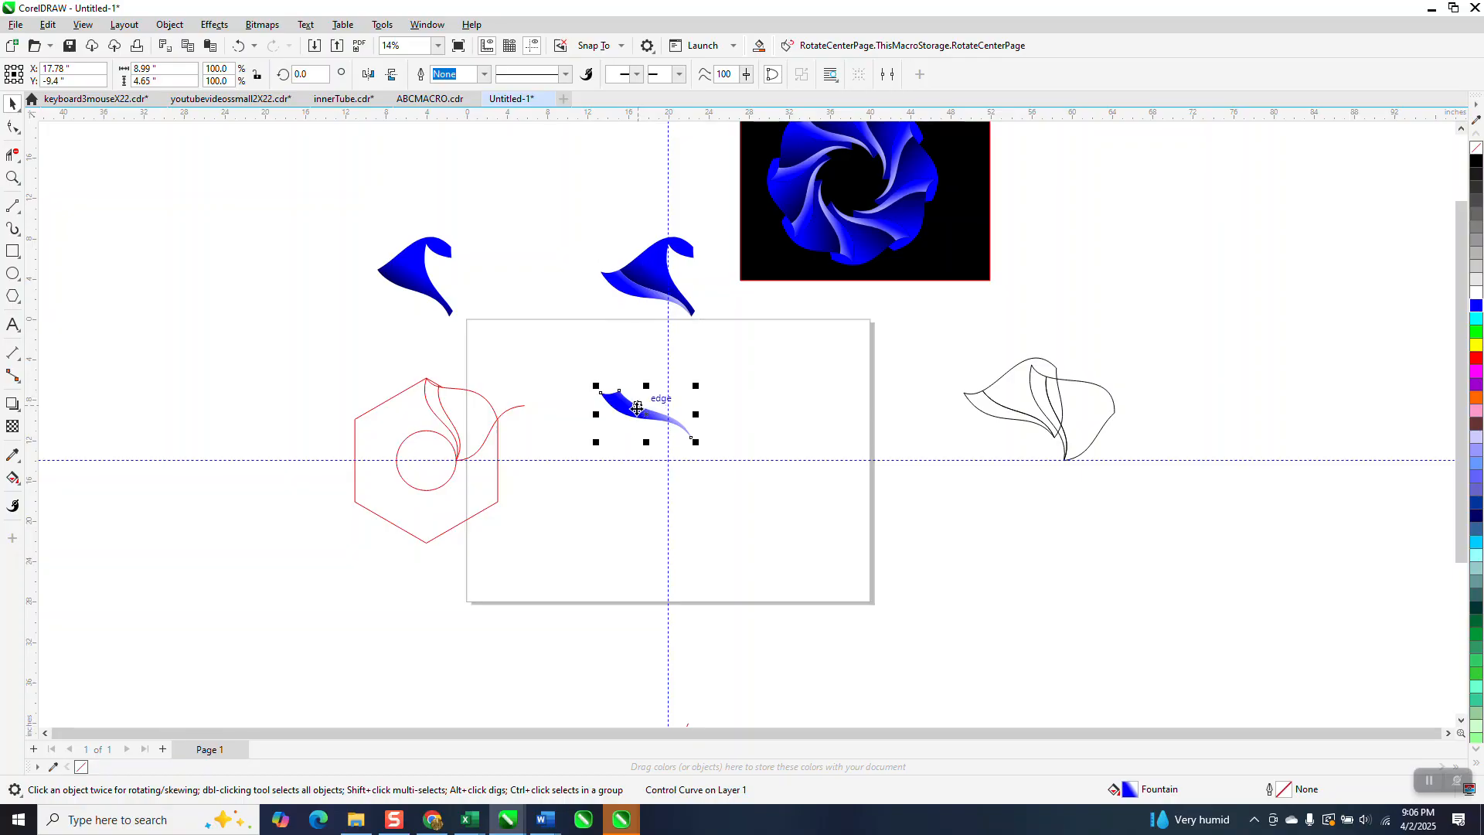
{"action": "key", "text": "Up"}
{"action": "key", "text": "Left"}
{"action": "key", "text": "Left"}
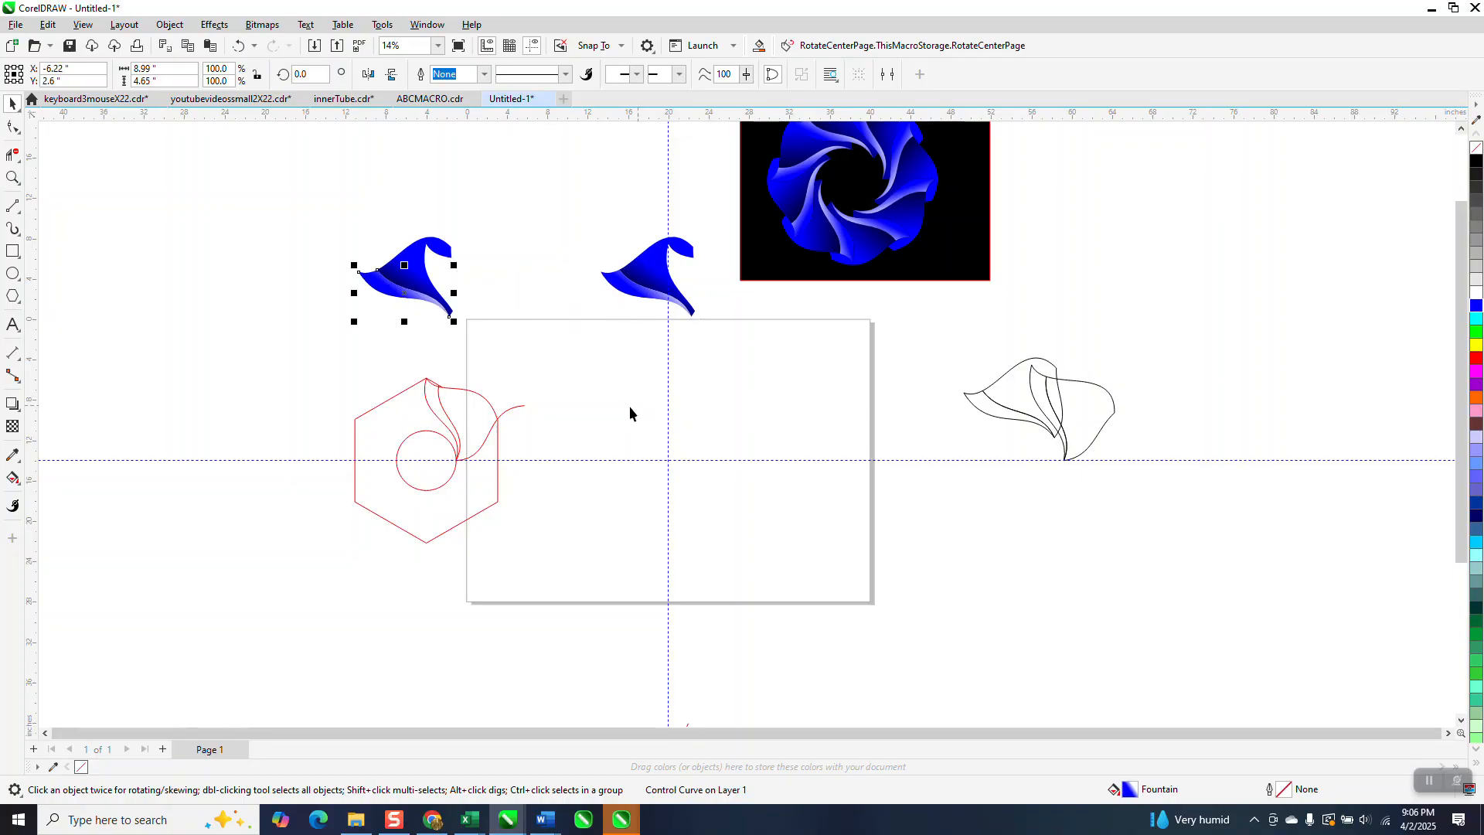
Group the two cloned petal pieces and move the group 12 inches down
{"action": "left_click_drag", "start_coordinate": [571, 207], "coordinate": [748, 359]}
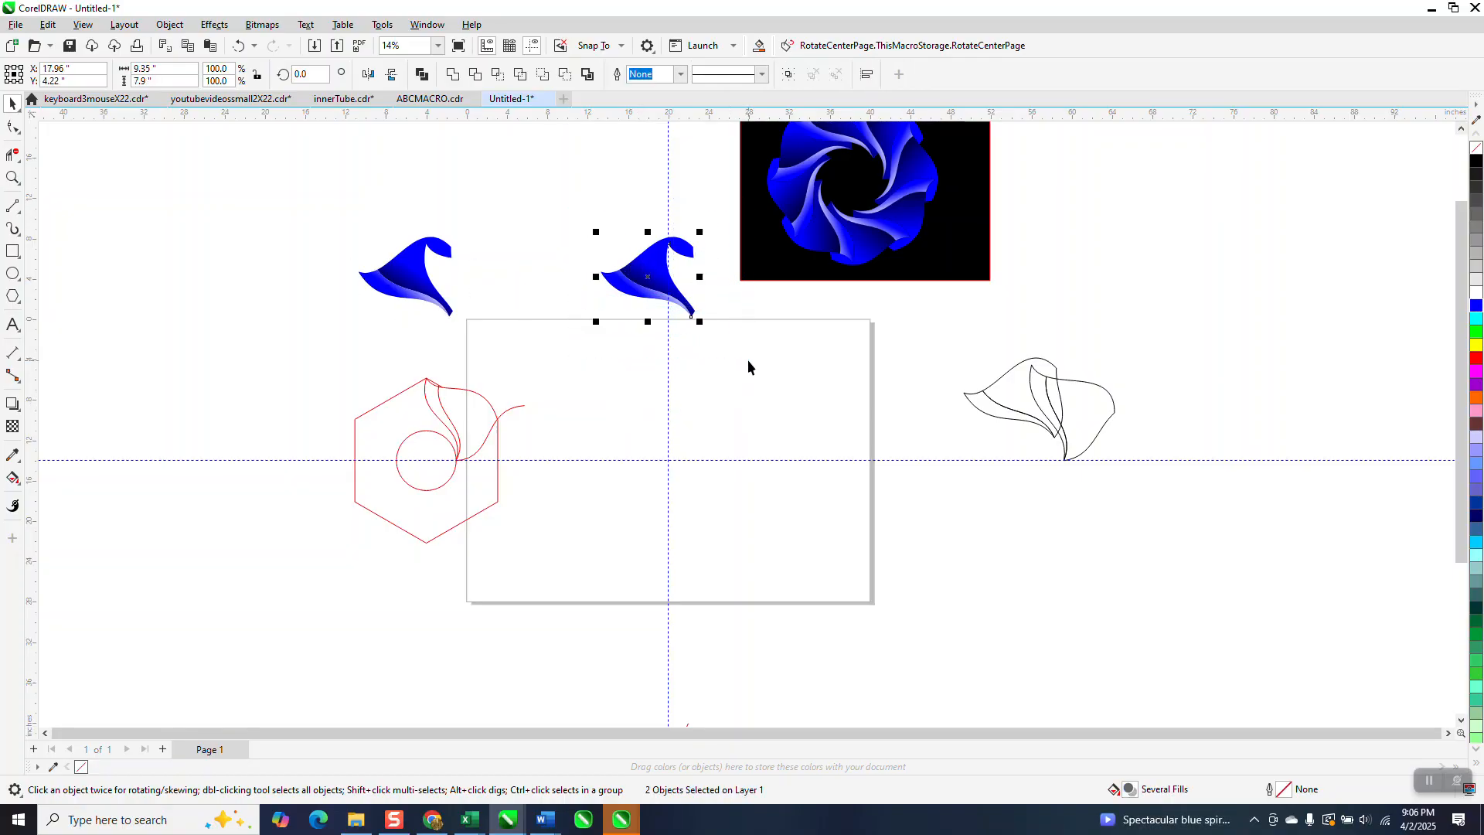
{"action": "key", "text": "ctrl+g"}
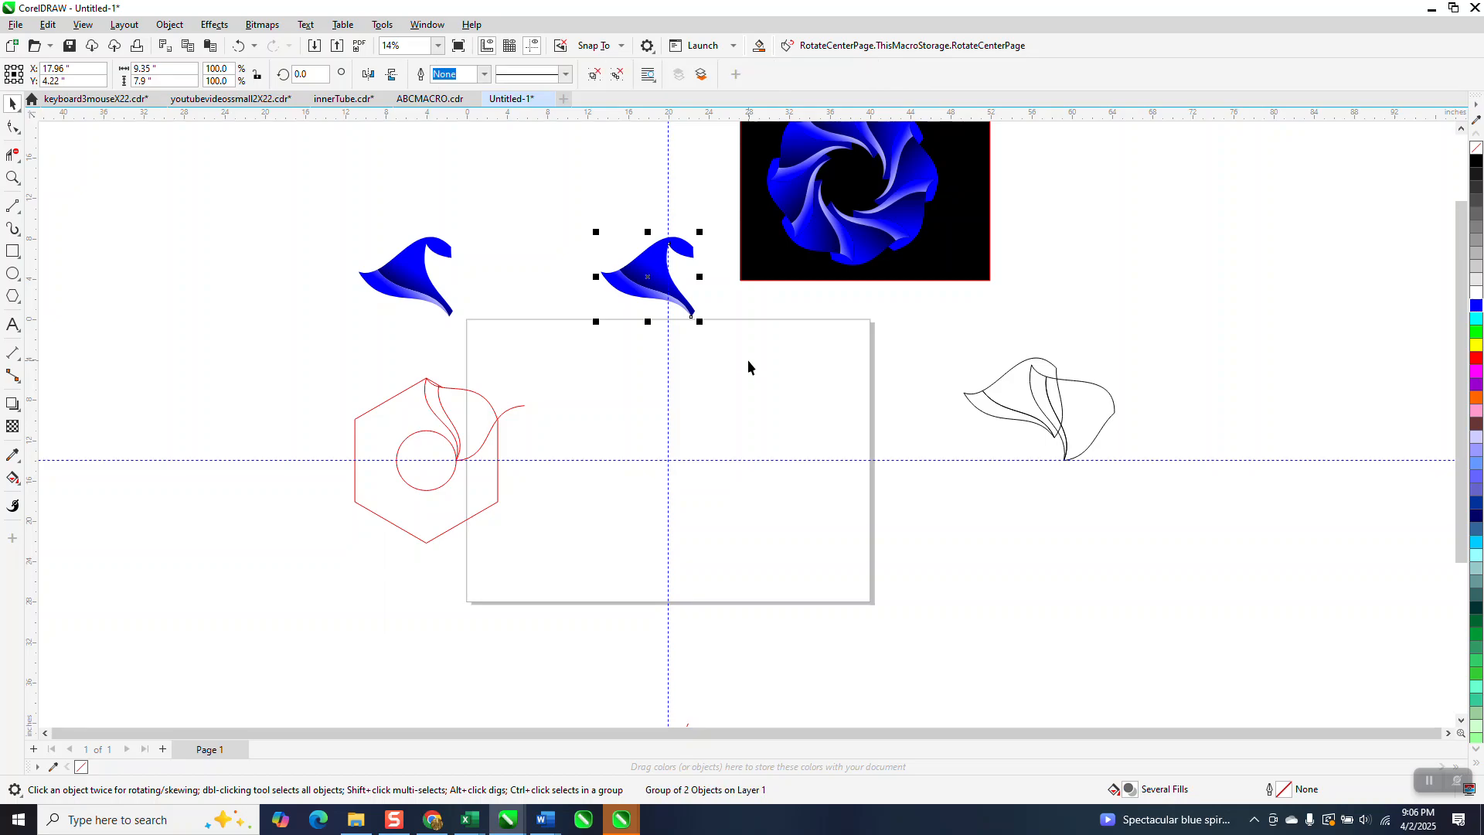
{"action": "key", "text": "Down"}
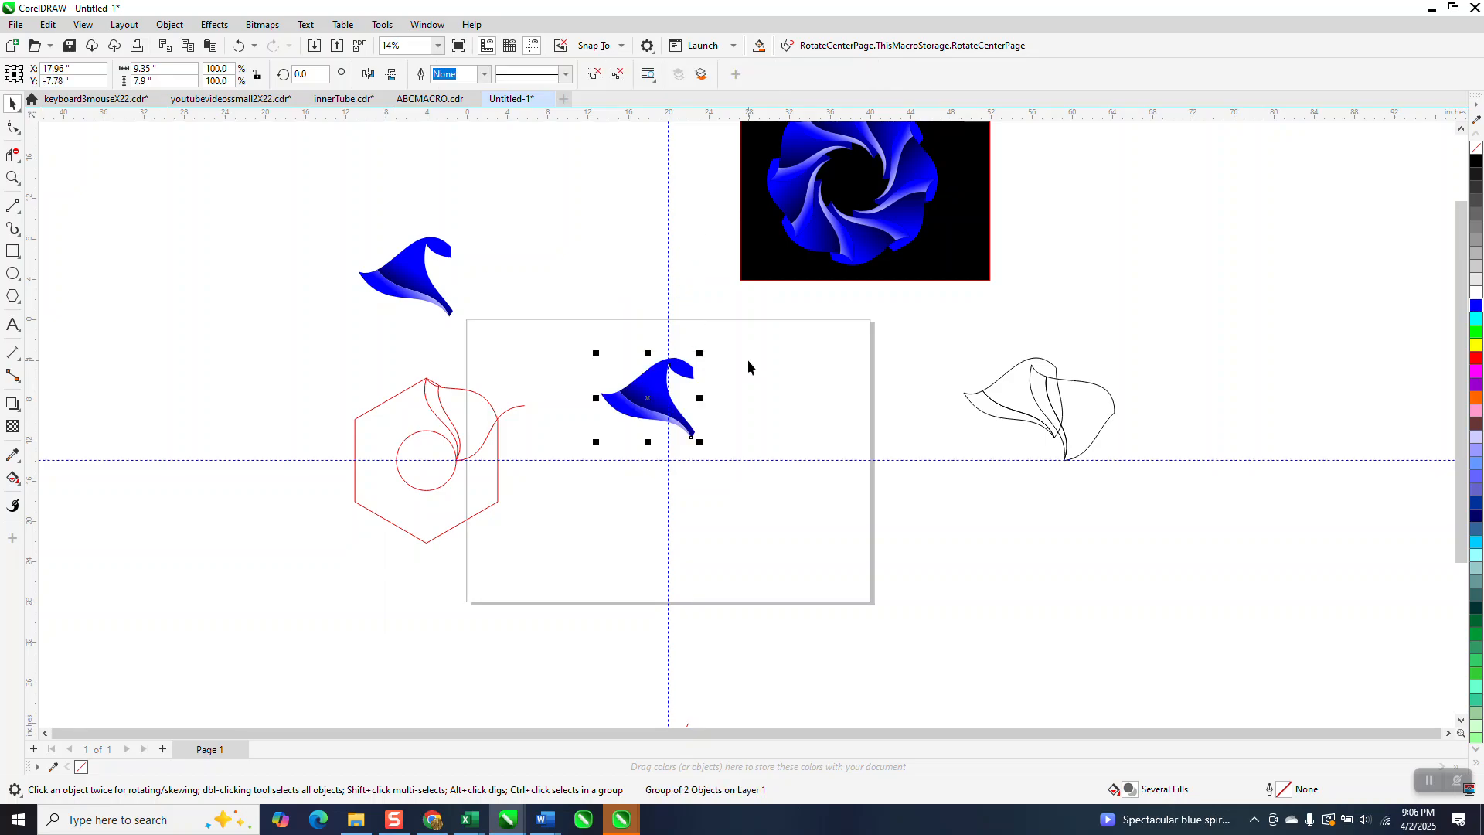
Create copies of the grouped petal rotated in 45-degree increments around the guideline intersection to complete an eight-petal rosette
{"action": "left_click", "coordinate": [645, 403]}
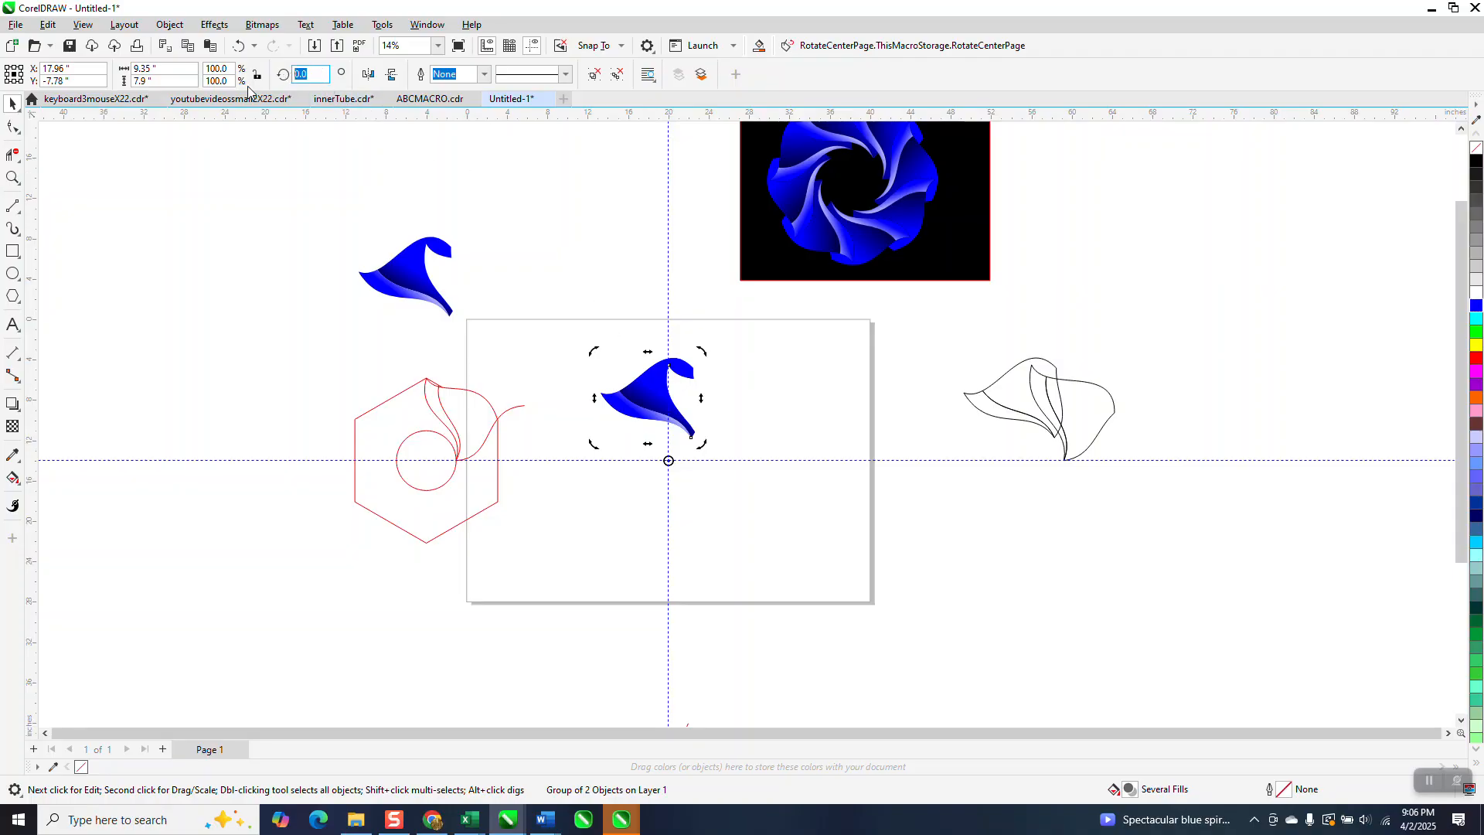
{"action": "type", "text": "45"}
{"action": "key", "text": "Return"}
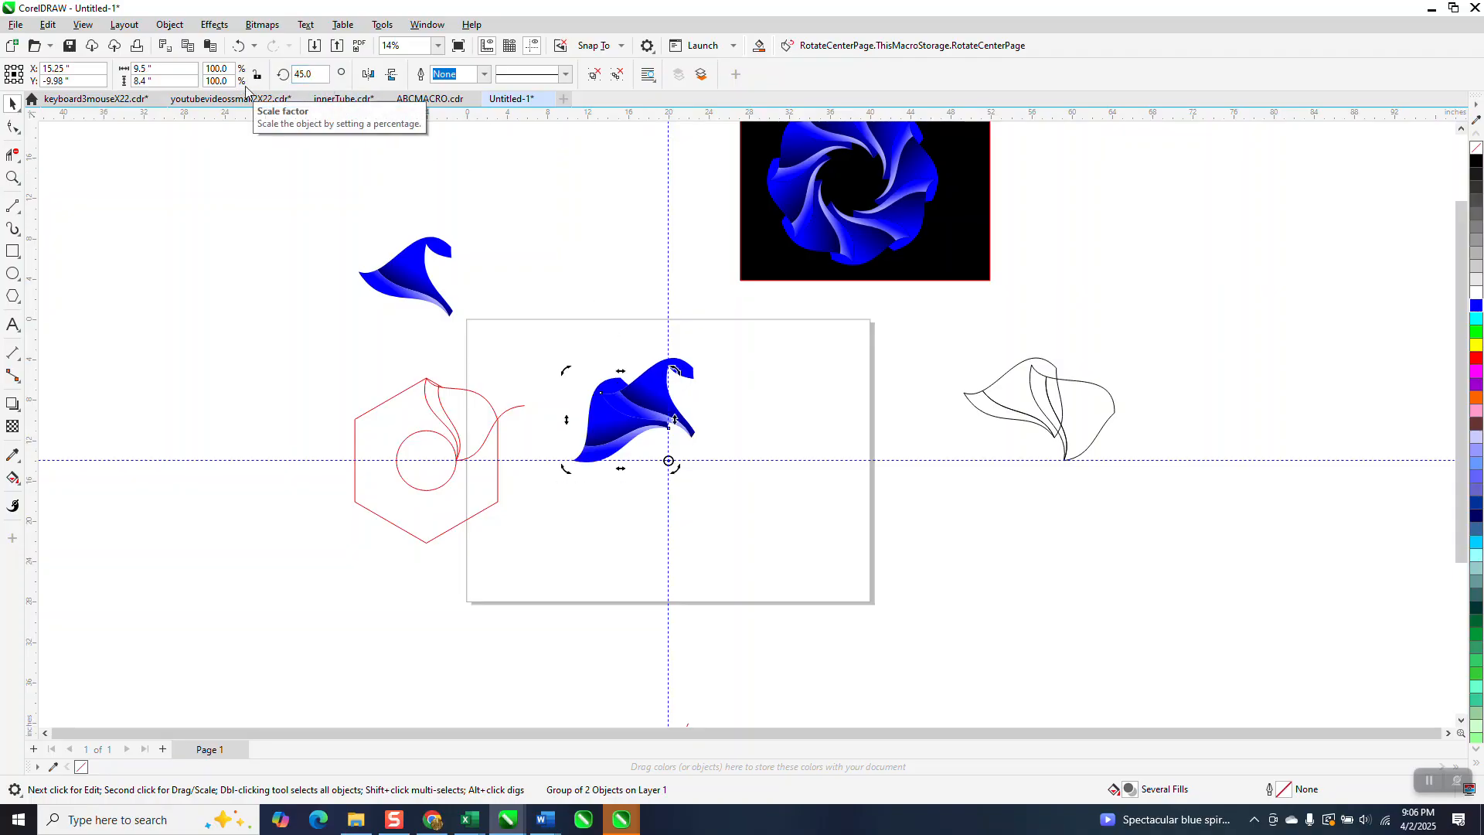
{"action": "key", "text": "ctrl+d"}
{"action": "key", "text": "ctrl+d"}
{"action": "key", "text": "ctrl+d"}
{"action": "key", "text": "ctrl+d"}
{"action": "key", "text": "ctrl+d"}
{"action": "key", "text": "ctrl+d"}
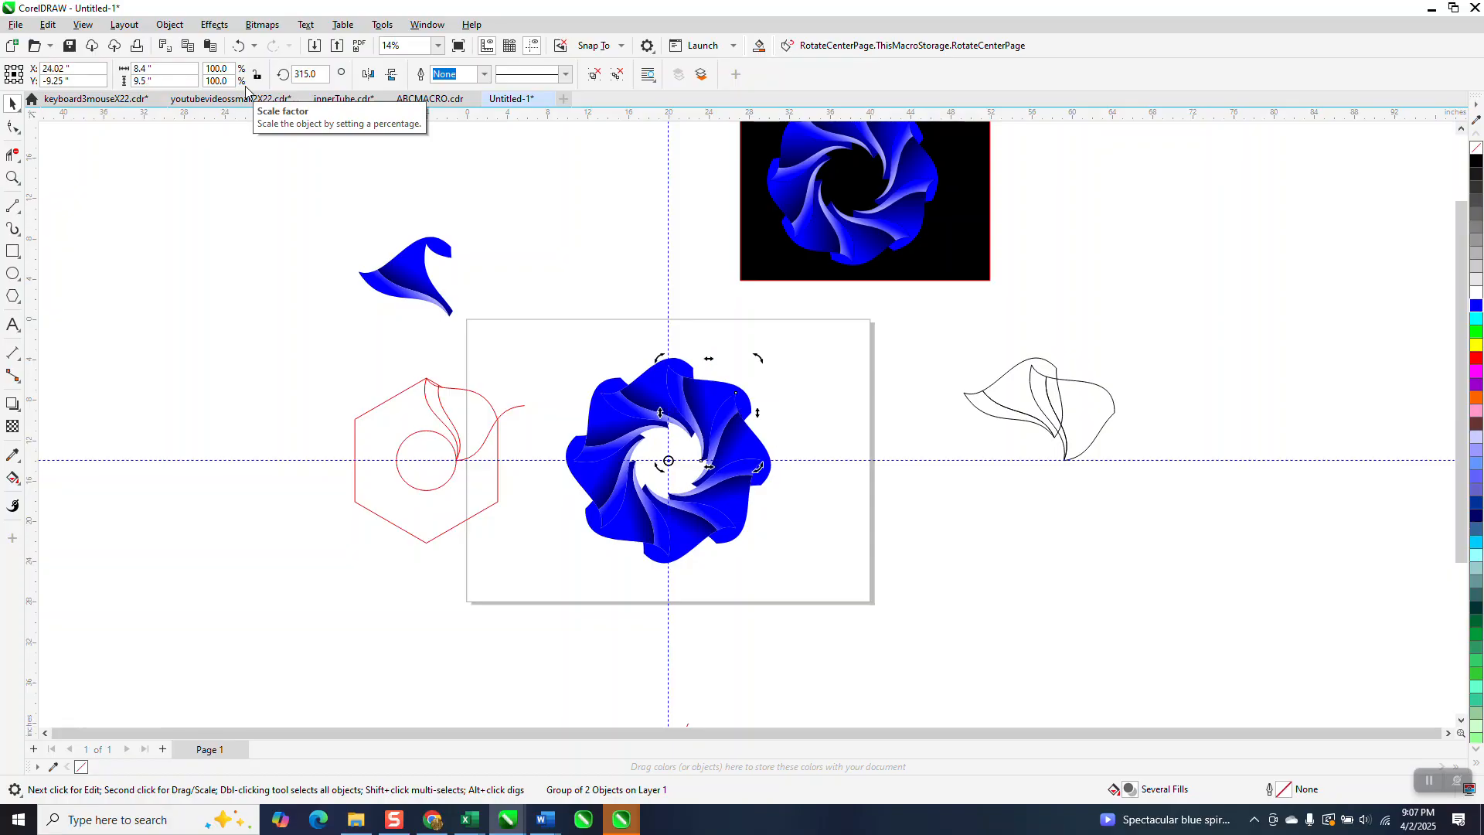
Select all eight petal groups of the rosette and ungroup them
{"action": "left_click_drag", "start_coordinate": [552, 338], "coordinate": [819, 615]}
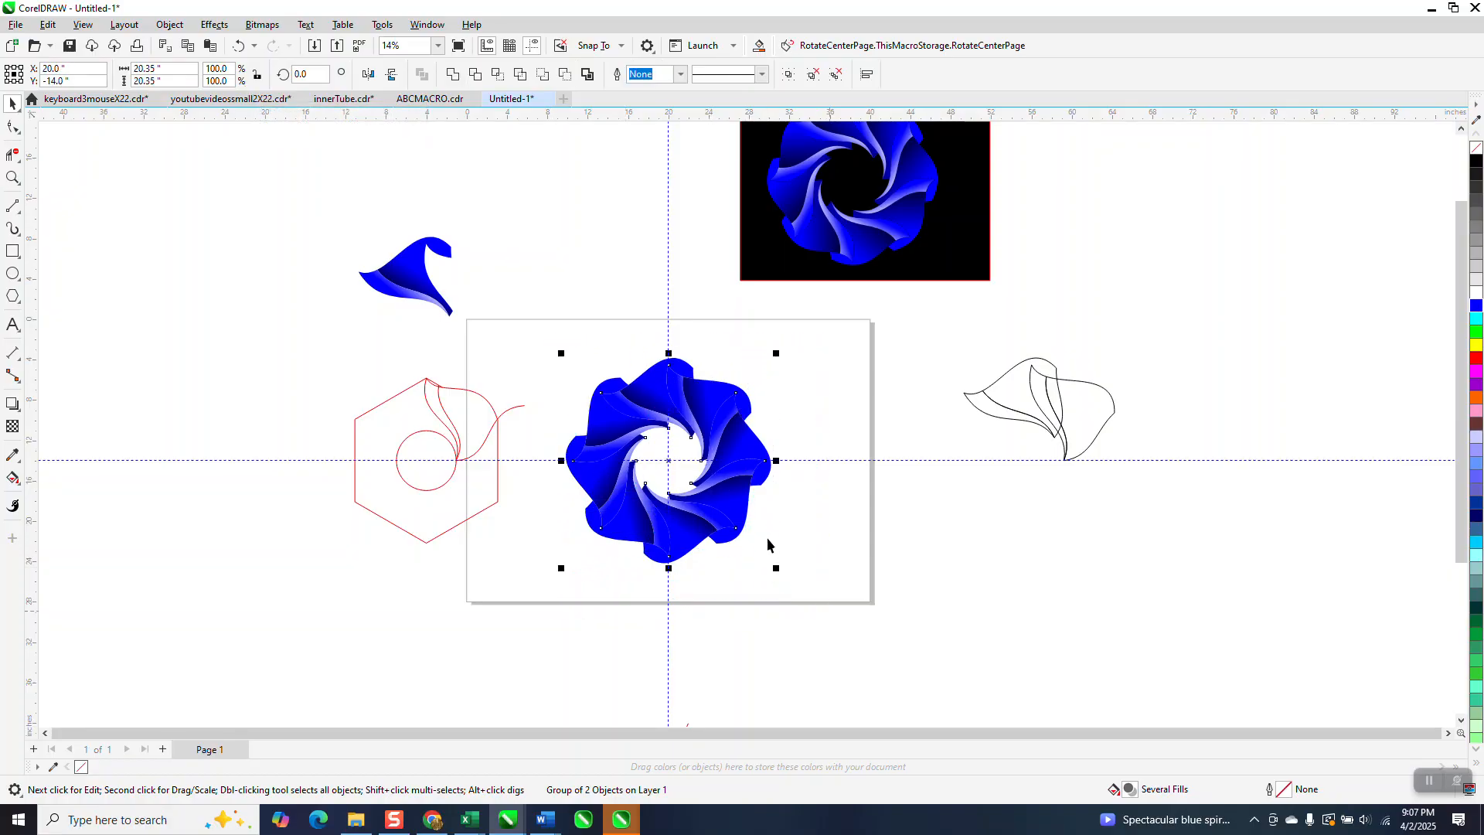
{"action": "left_click", "coordinate": [171, 26]}
{"action": "mouse_move", "coordinate": [196, 295]}
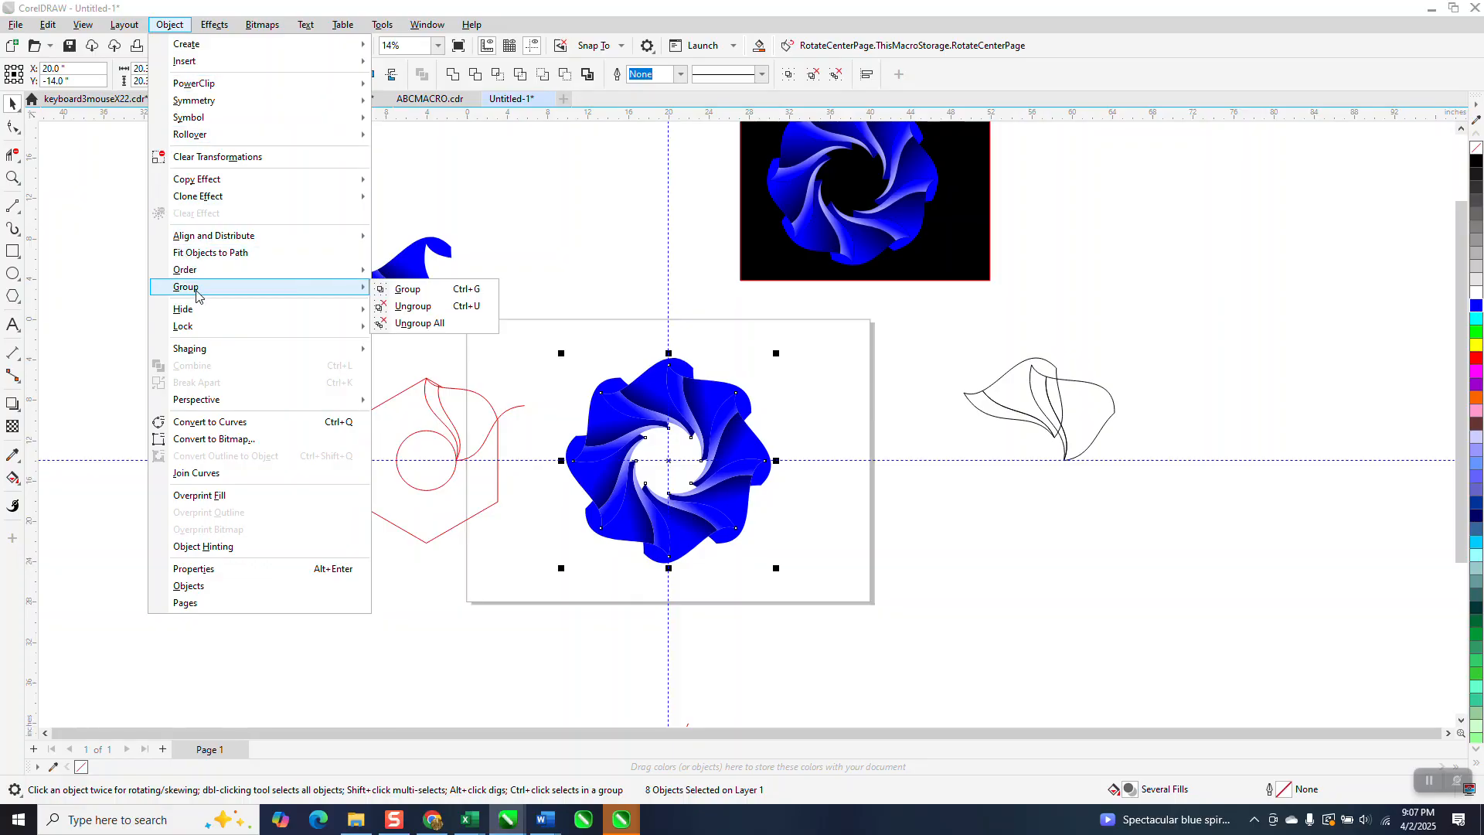
{"action": "left_click", "coordinate": [386, 305]}
Move the two control petal pieces closer to the rosette and delete the red hexagon construction group
{"action": "left_click_drag", "start_coordinate": [338, 190], "coordinate": [529, 365]}
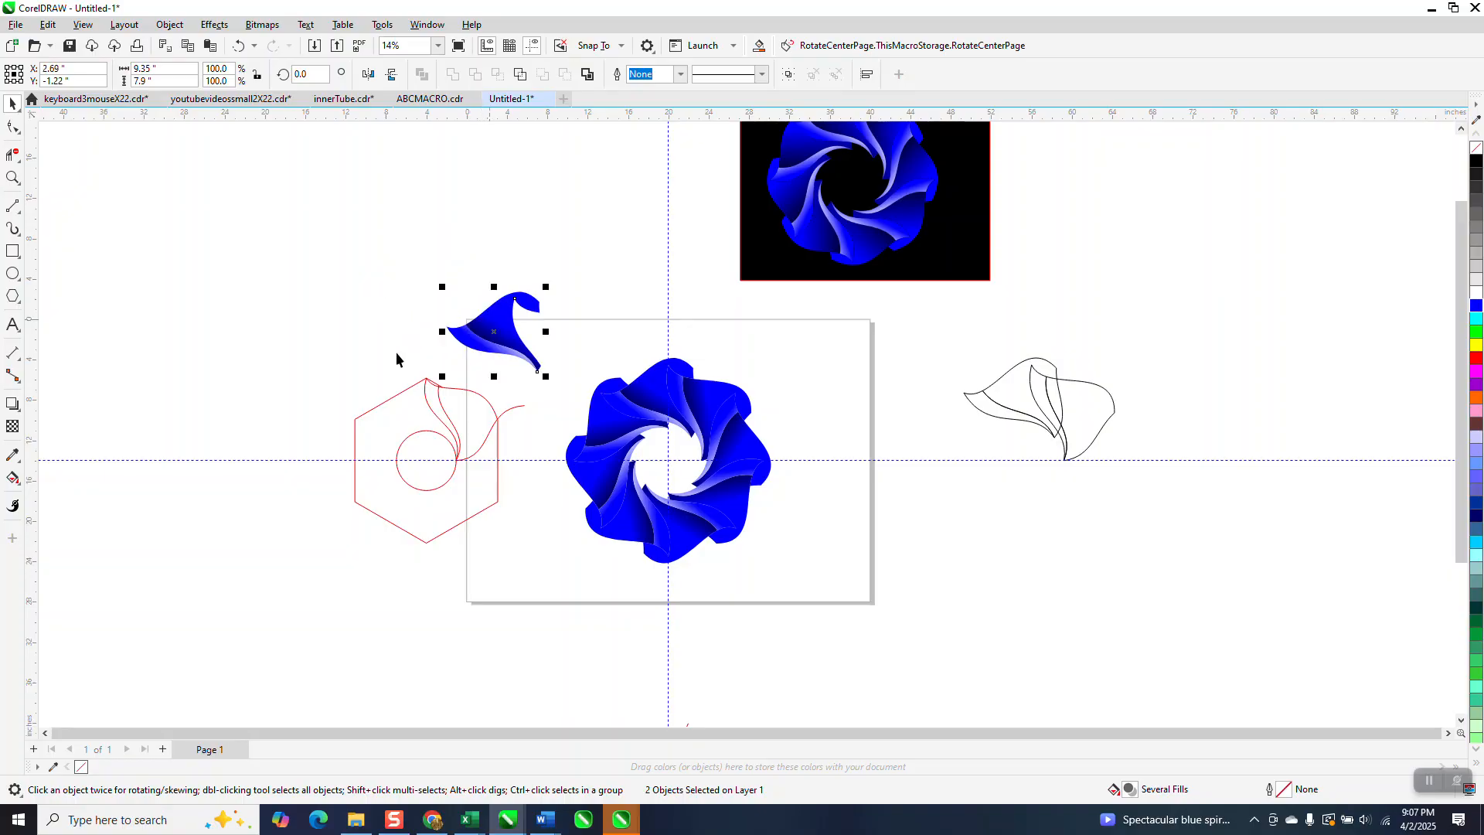
{"action": "left_click_drag", "start_coordinate": [536, 549], "coordinate": [535, 548]}
{"action": "key", "text": "Delete"}
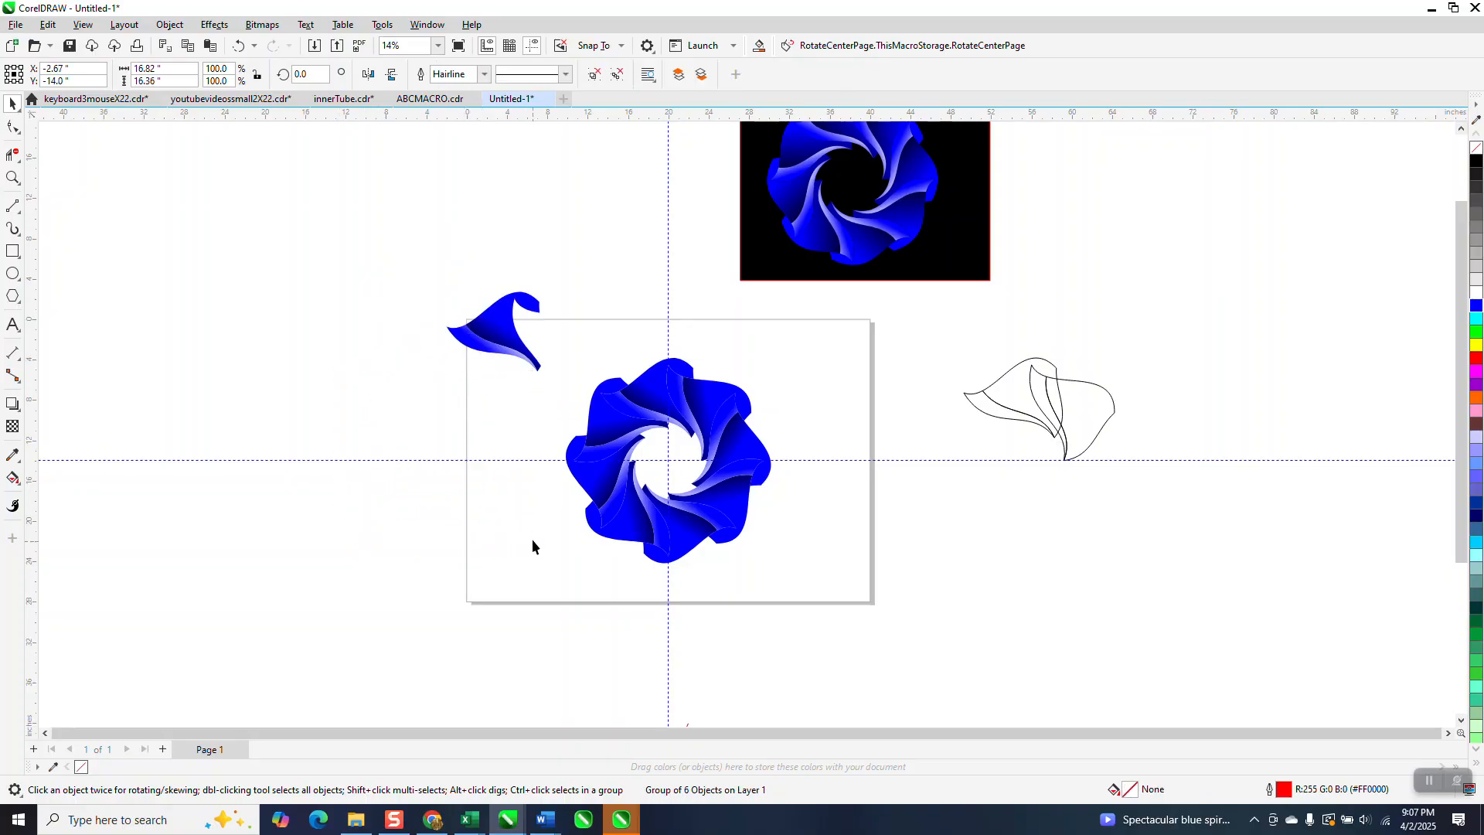
Draw a rectangle about 42.7 by 24.4 inches around the rosette, fill it black and send it to the back
{"action": "left_click", "coordinate": [13, 251]}
{"action": "mouse_move", "coordinate": [423, 349]}
{"action": "left_mouse_down"}
{"action": "mouse_move", "coordinate": [459, 392]}
{"action": "mouse_move", "coordinate": [853, 594]}
{"action": "left_mouse_up"}
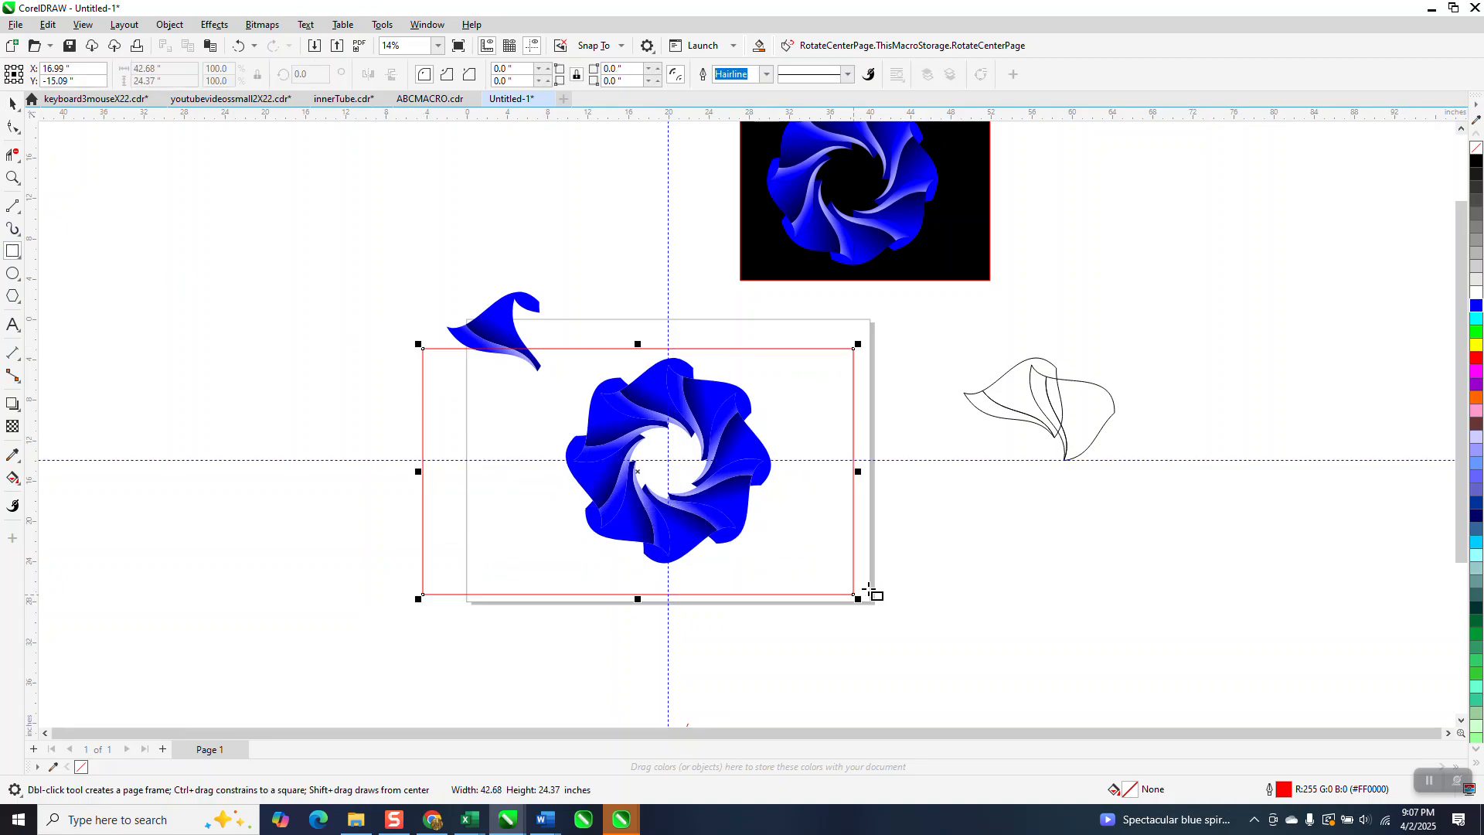
{"action": "left_click", "coordinate": [1476, 163]}
{"action": "left_click", "coordinate": [169, 24]}
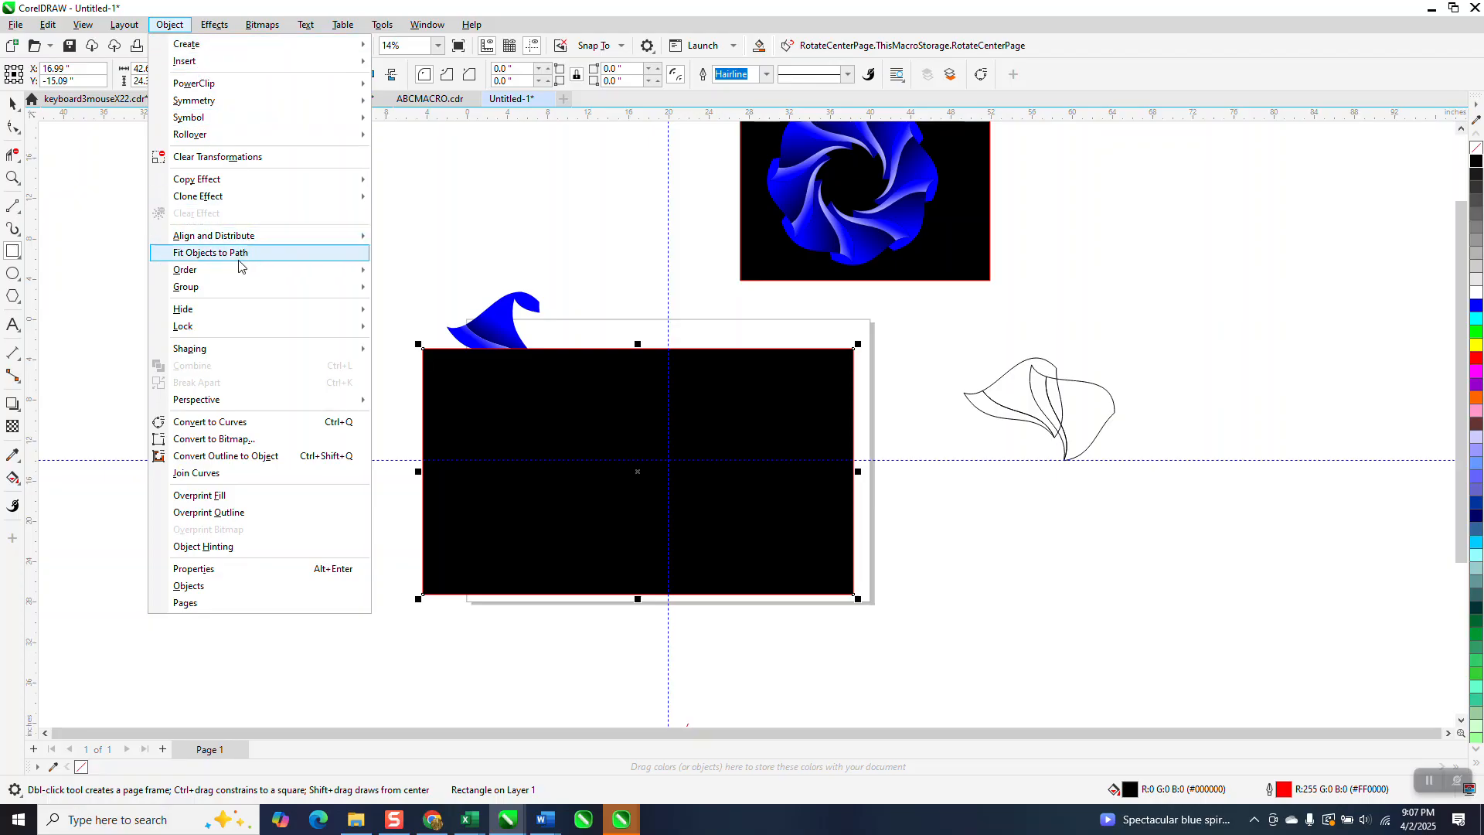
{"action": "mouse_move", "coordinate": [208, 269]}
{"action": "left_click", "coordinate": [410, 295]}
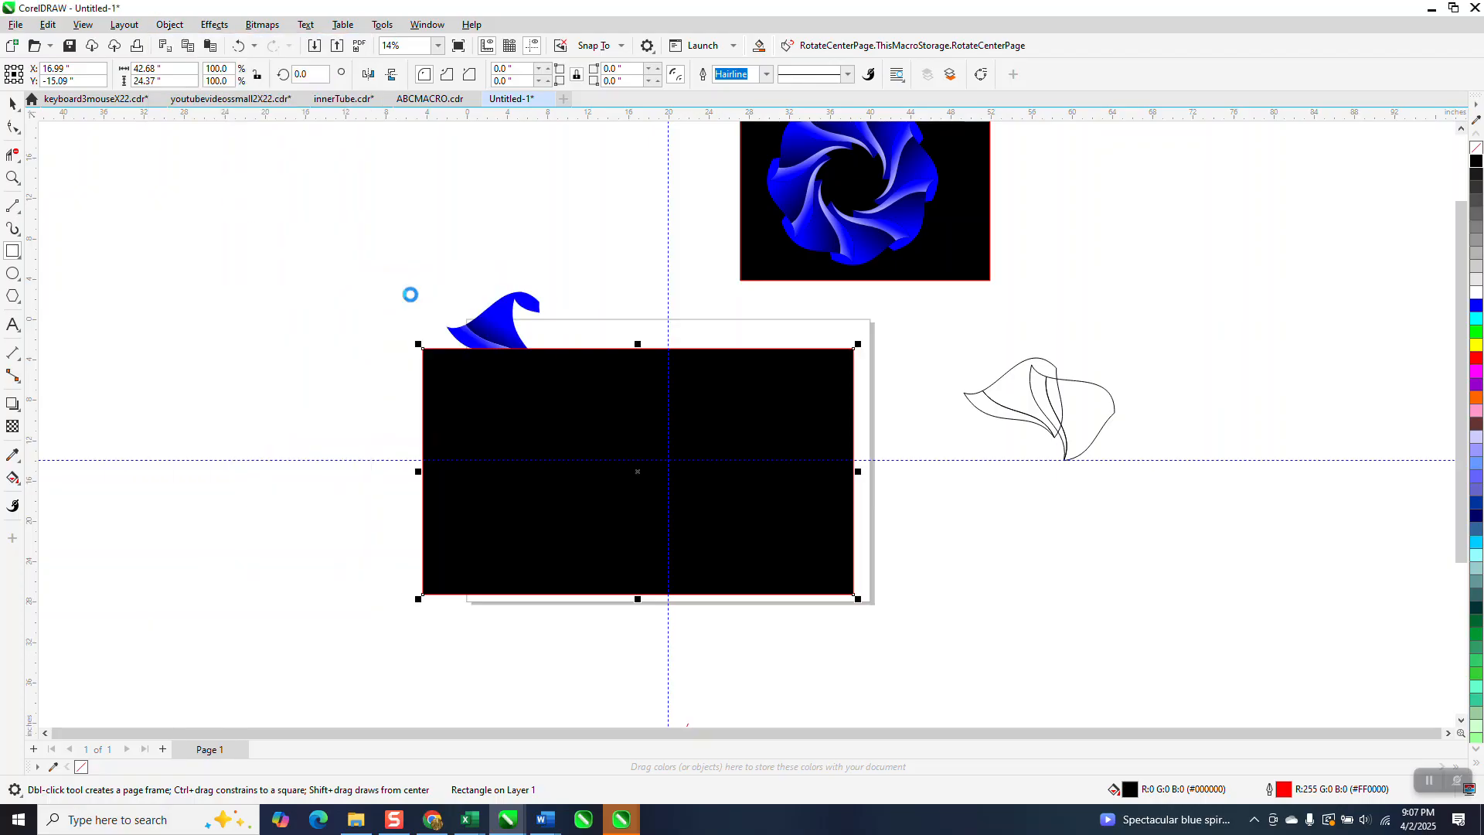
Use Interactive Fill on the narrow control piece to shift the blue end of its fountain fill beyond its lower edge
{"action": "left_click", "coordinate": [11, 177]}
{"action": "left_click_drag", "start_coordinate": [383, 241], "coordinate": [1055, 682]}
{"action": "left_click_drag", "start_coordinate": [341, 152], "coordinate": [930, 703]}
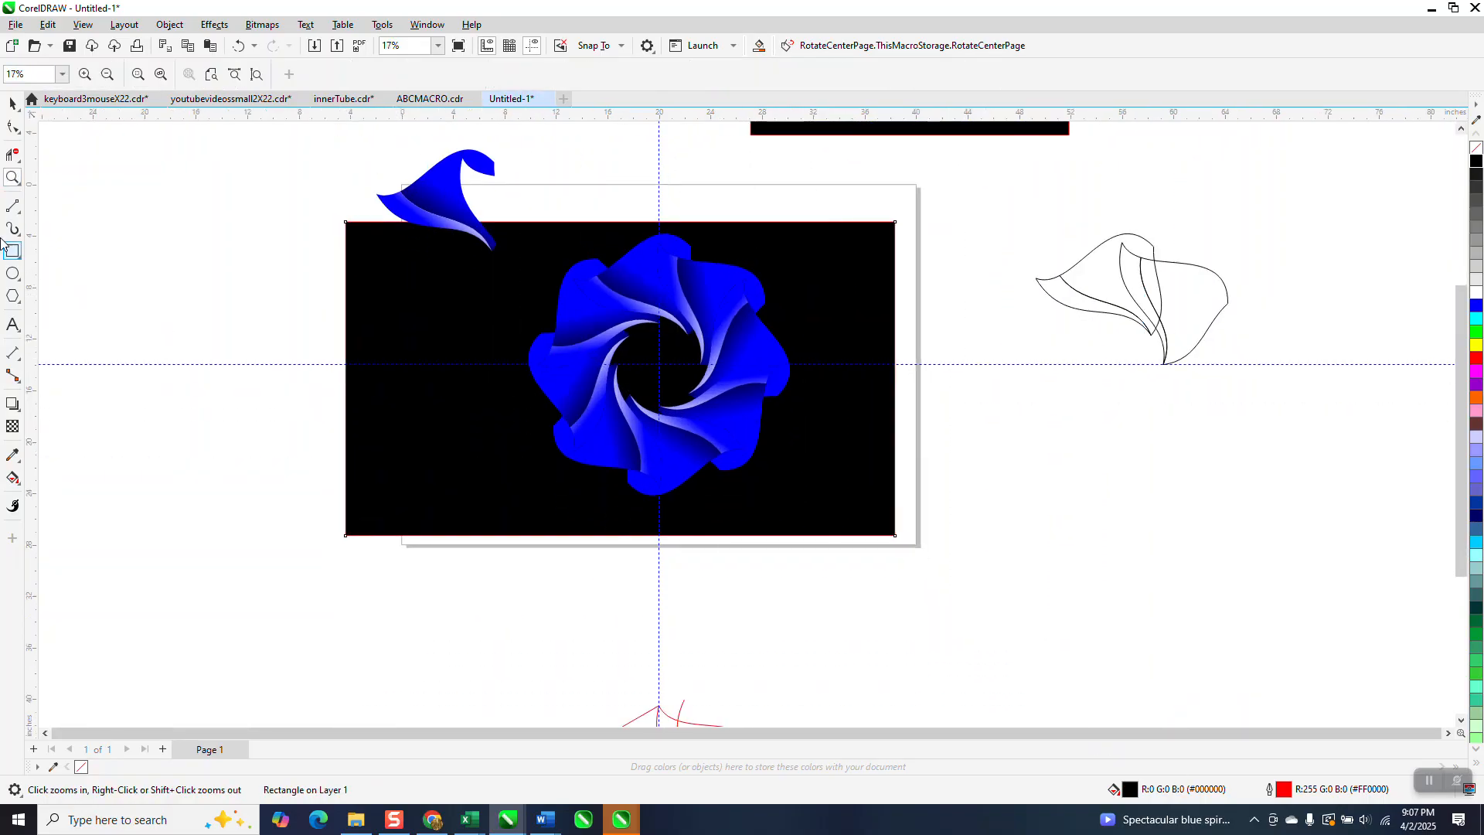
{"action": "left_click", "coordinate": [9, 104]}
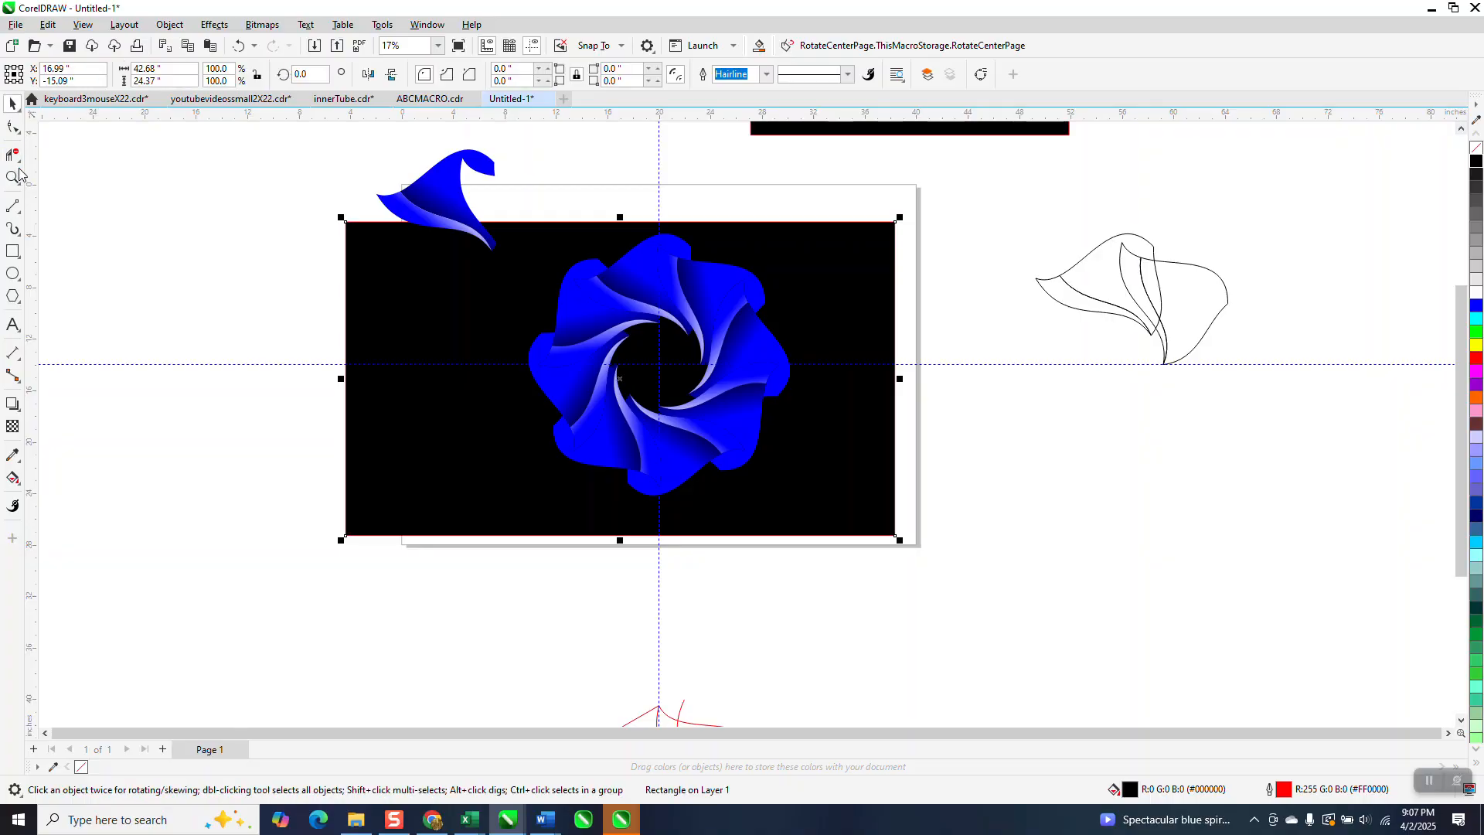
{"action": "left_click", "coordinate": [368, 209]}
{"action": "left_click", "coordinate": [403, 215]}
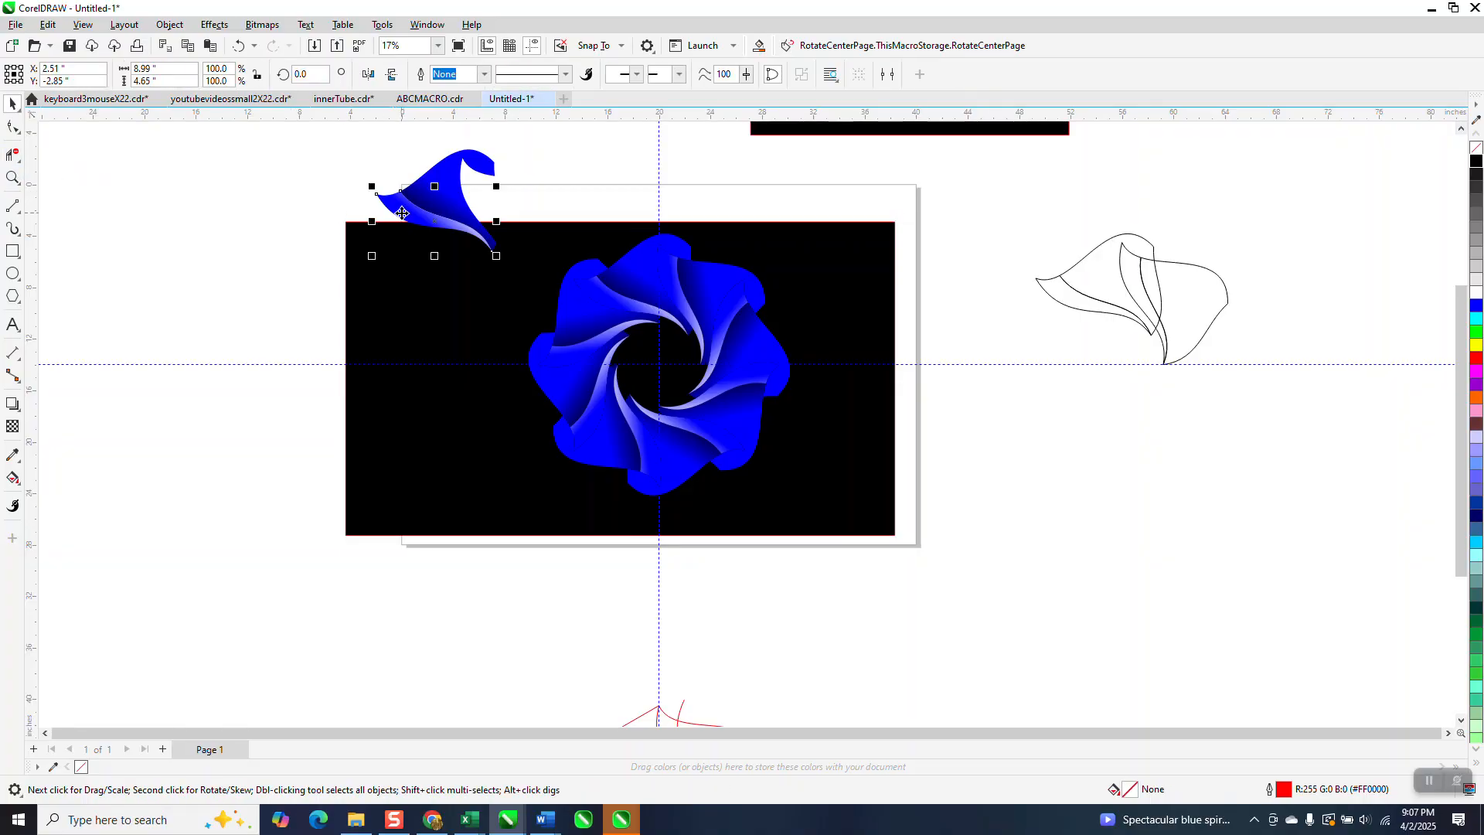
{"action": "left_click", "coordinate": [14, 480]}
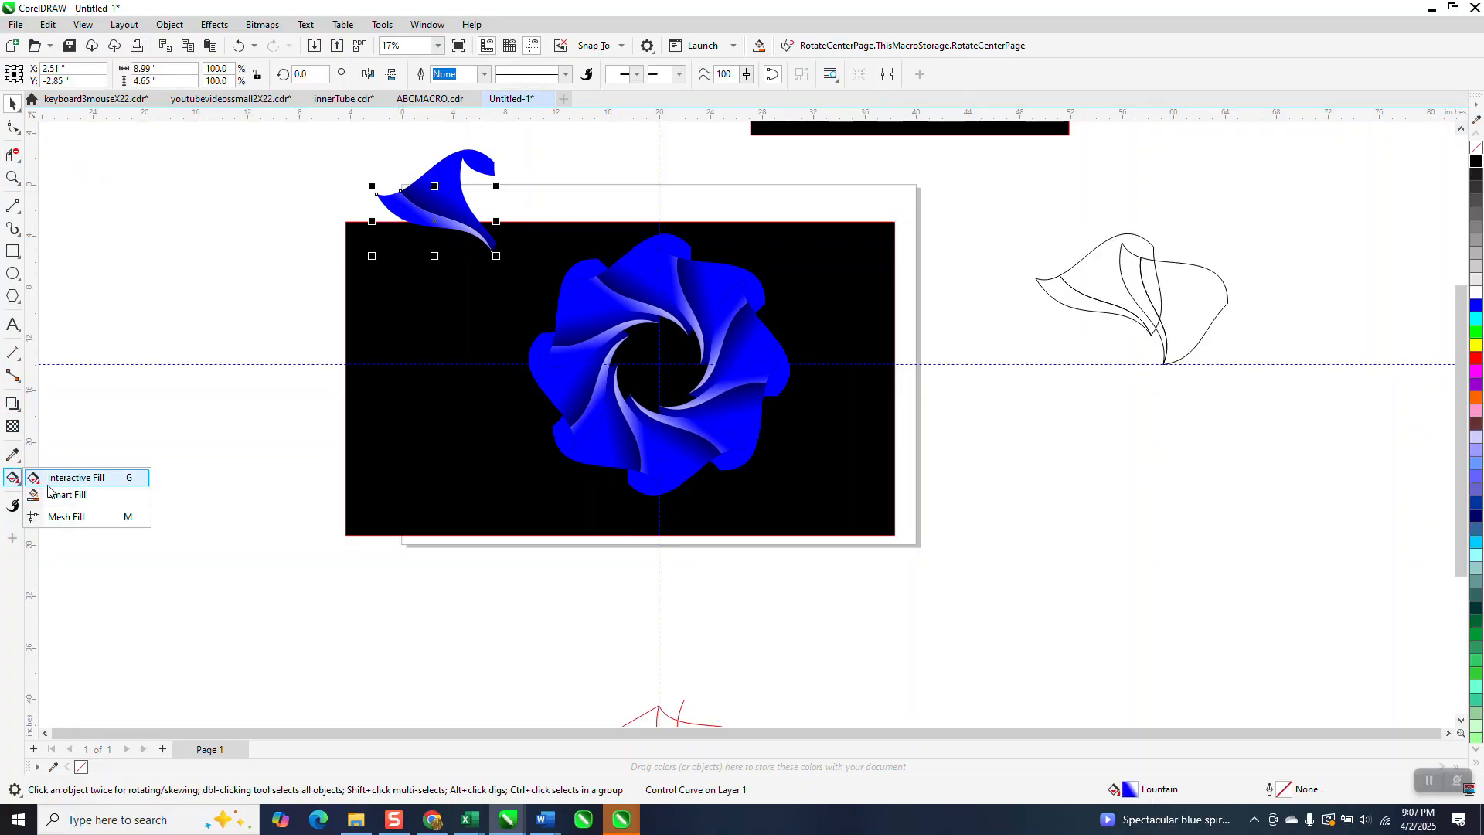
{"action": "left_click", "coordinate": [54, 477]}
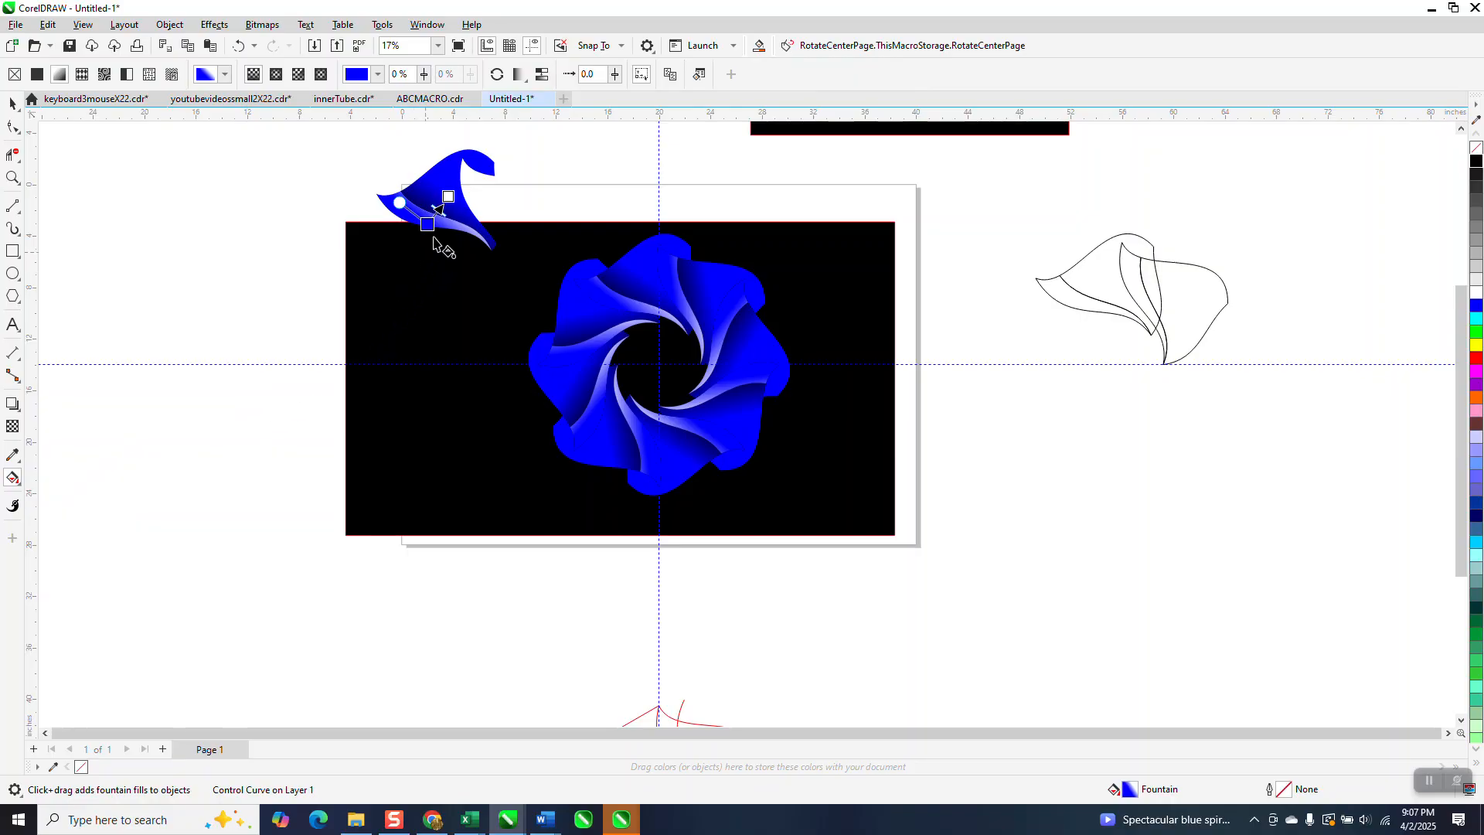
{"action": "left_click_drag", "start_coordinate": [427, 224], "coordinate": [416, 239]}
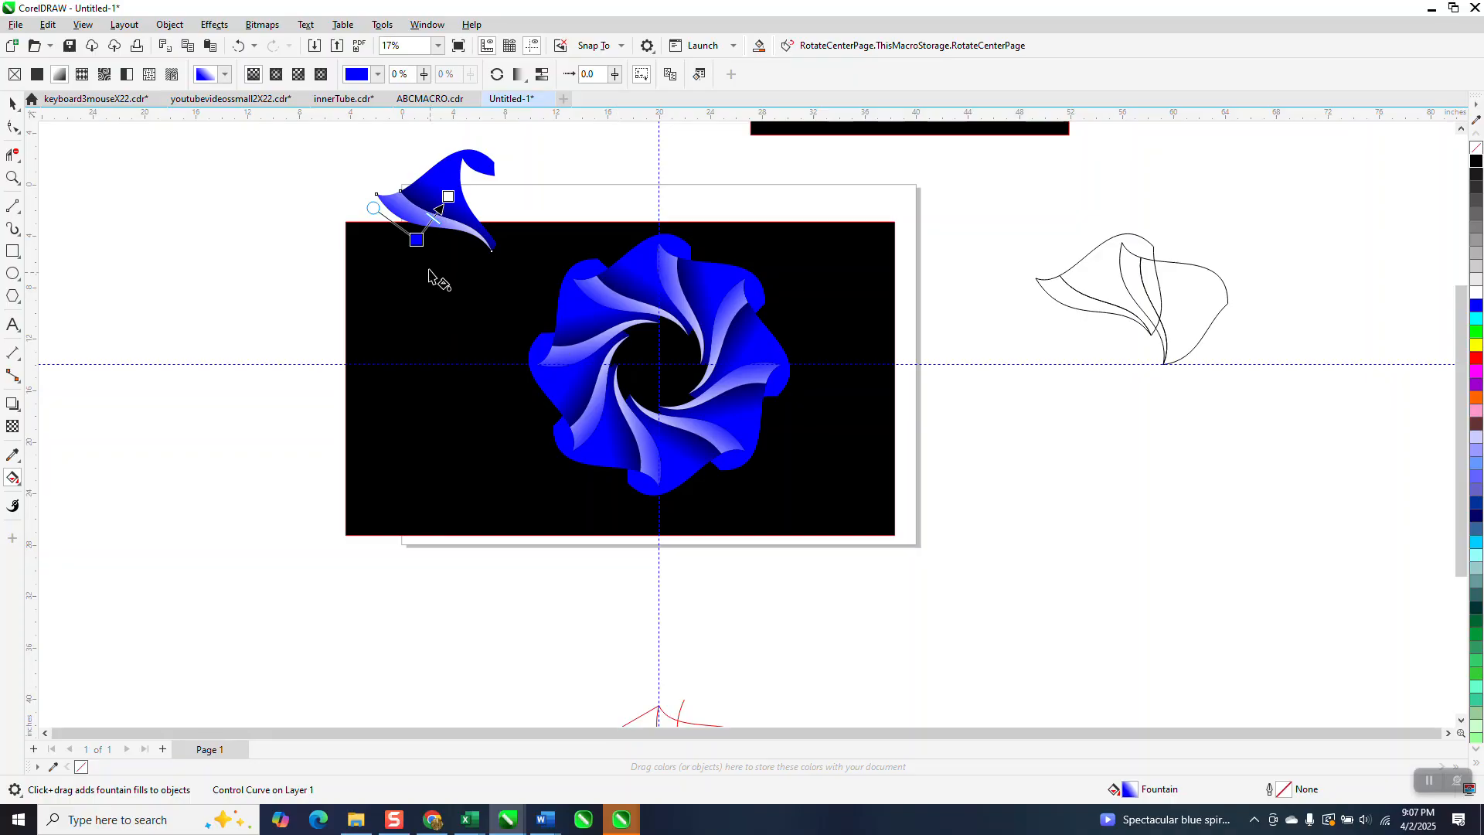
{"action": "left_click_drag", "start_coordinate": [417, 239], "coordinate": [410, 252]}
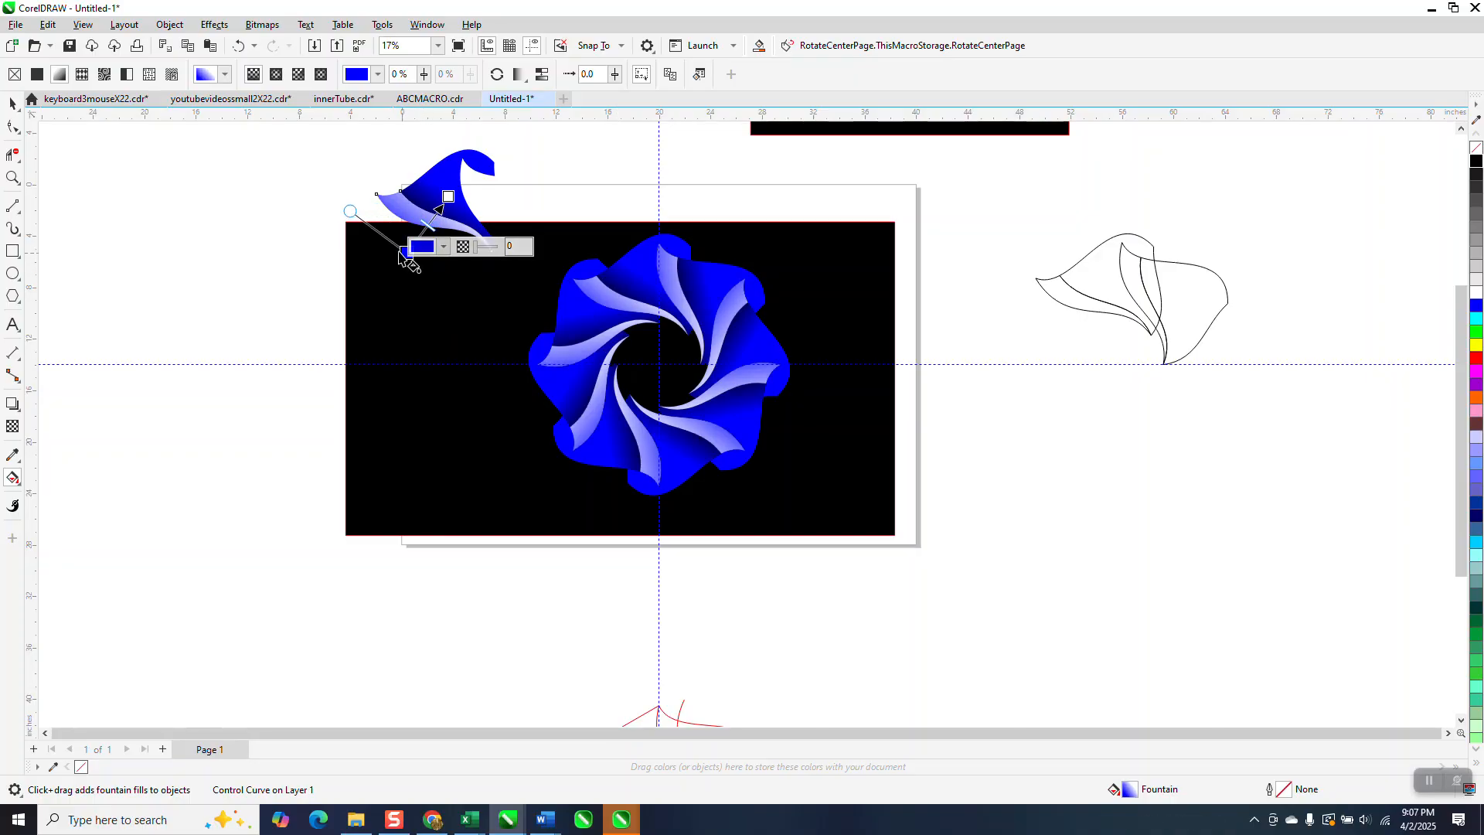
Stretch the narrow control piece's fountain fill sideways and fine-tune the positions of its blue and white ends
{"action": "left_click", "coordinate": [355, 209]}
{"action": "left_click_drag", "start_coordinate": [355, 209], "coordinate": [325, 212]}
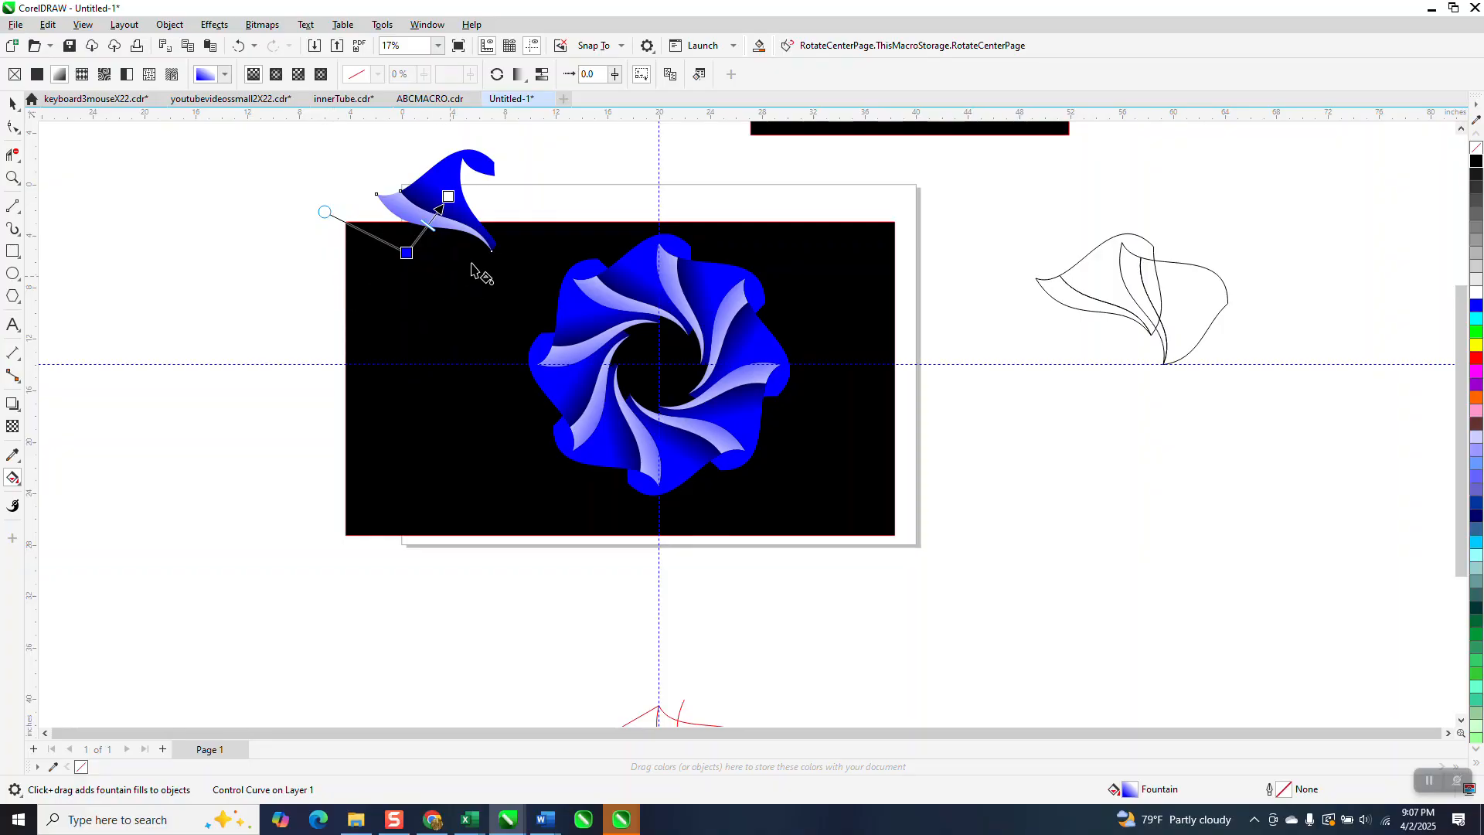
{"action": "left_click_drag", "start_coordinate": [450, 195], "coordinate": [453, 184]}
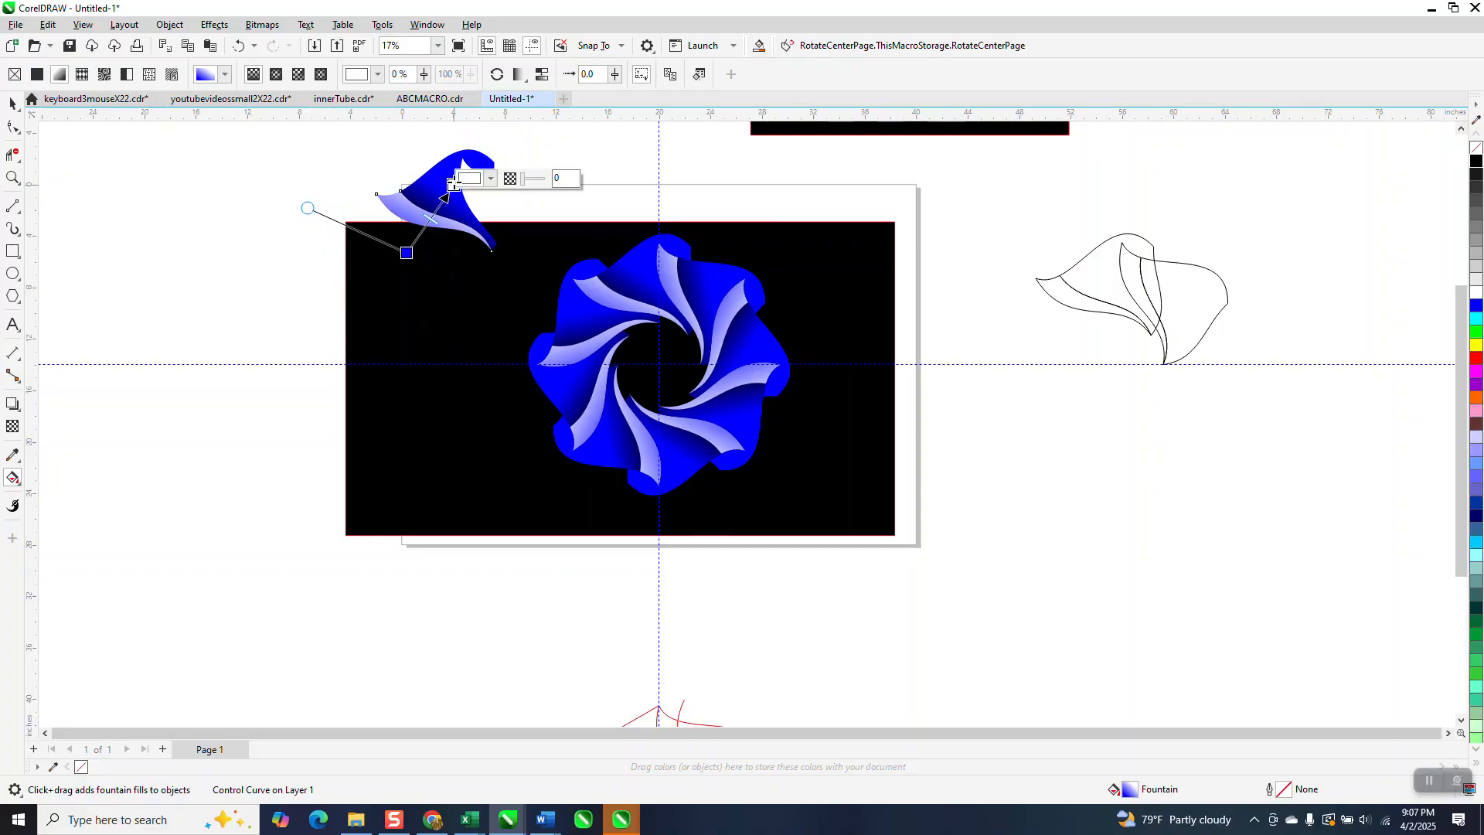
{"action": "left_click_drag", "start_coordinate": [404, 252], "coordinate": [411, 239]}
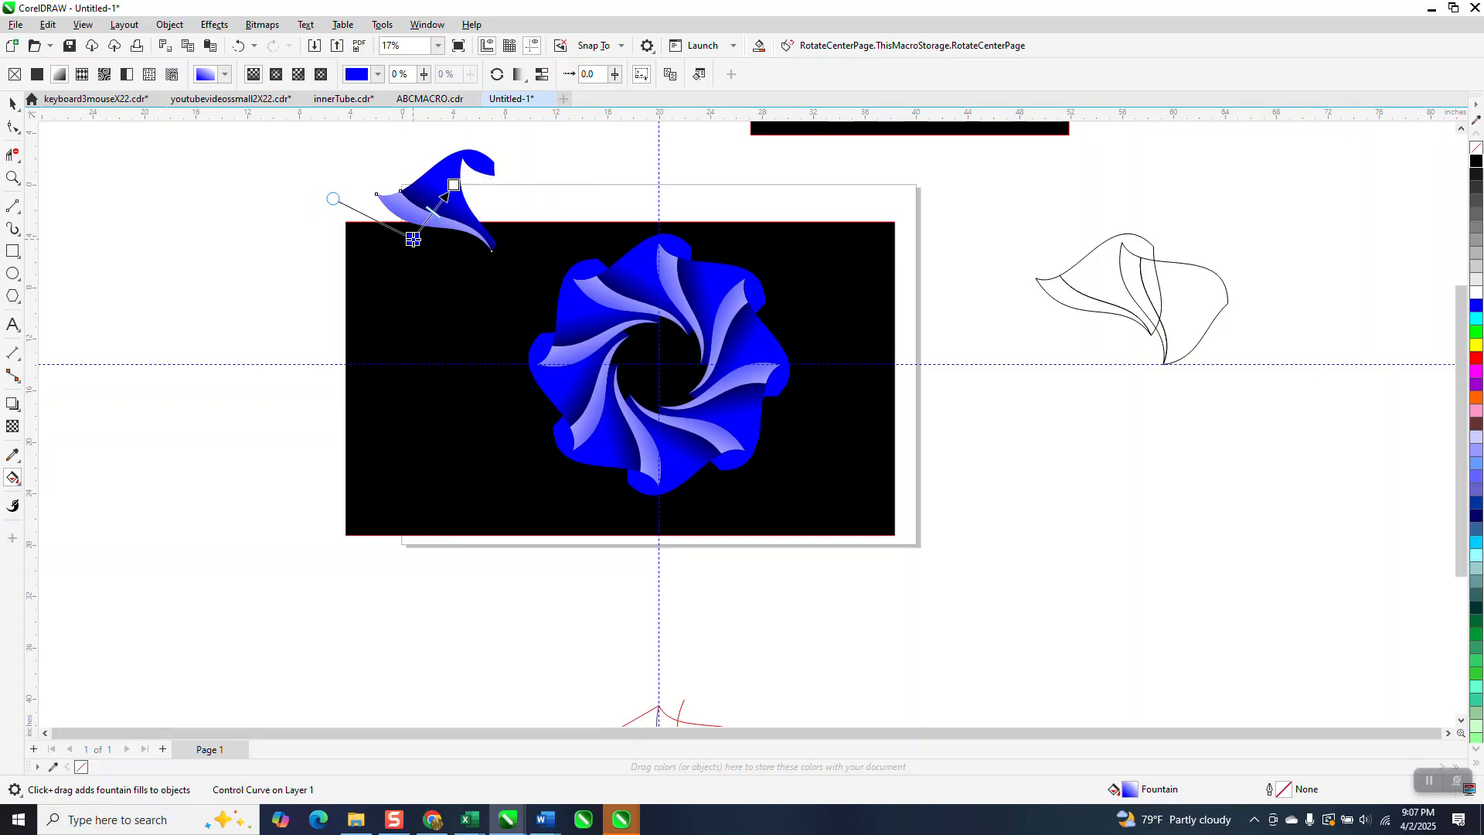
{"action": "left_click_drag", "start_coordinate": [454, 186], "coordinate": [449, 201]}
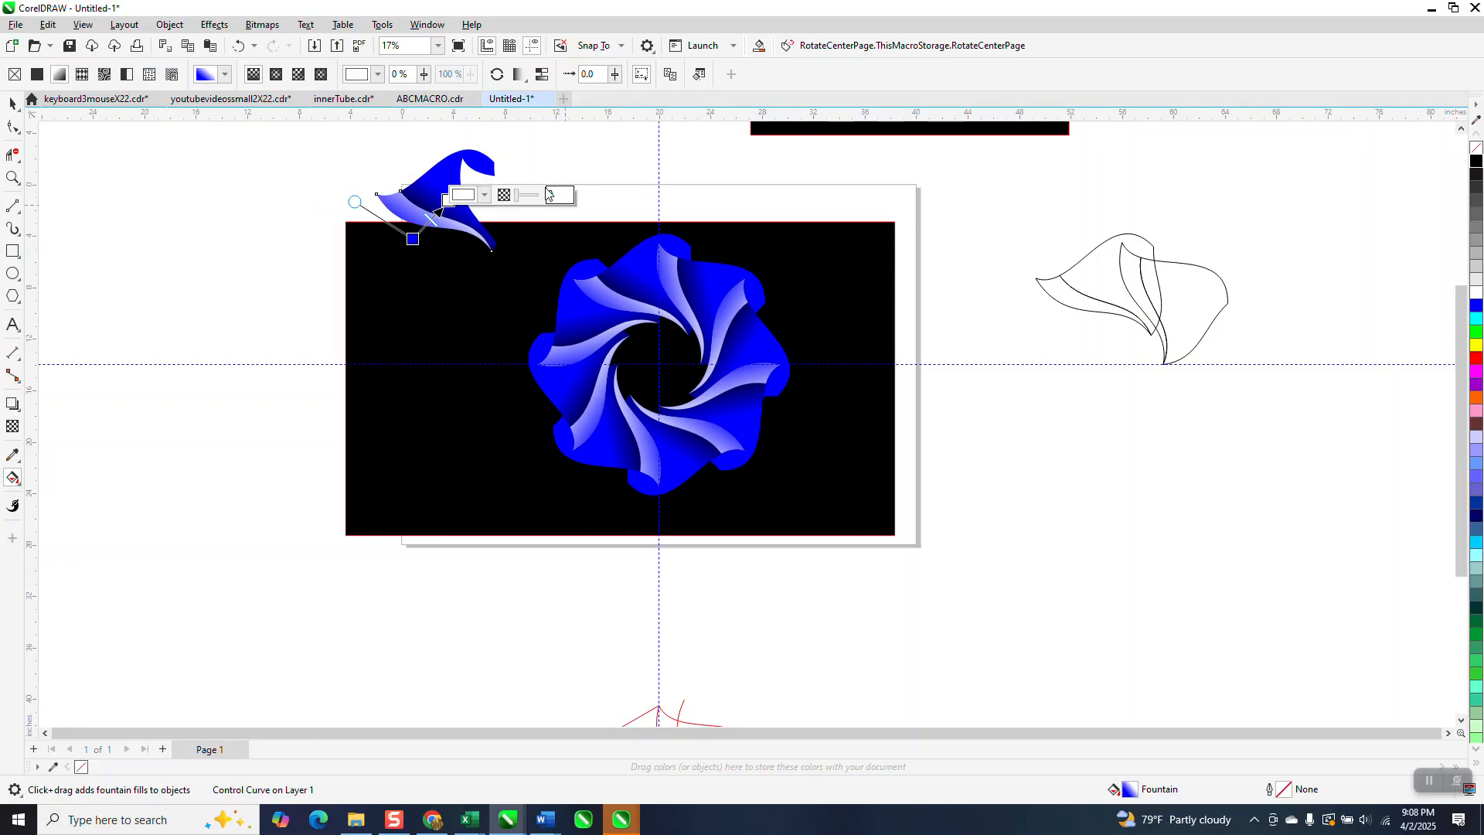
Reposition the wide control piece's fountain fill with its blue end near the upper edge and its black end near the narrow piece
{"action": "left_click", "coordinate": [491, 168]}
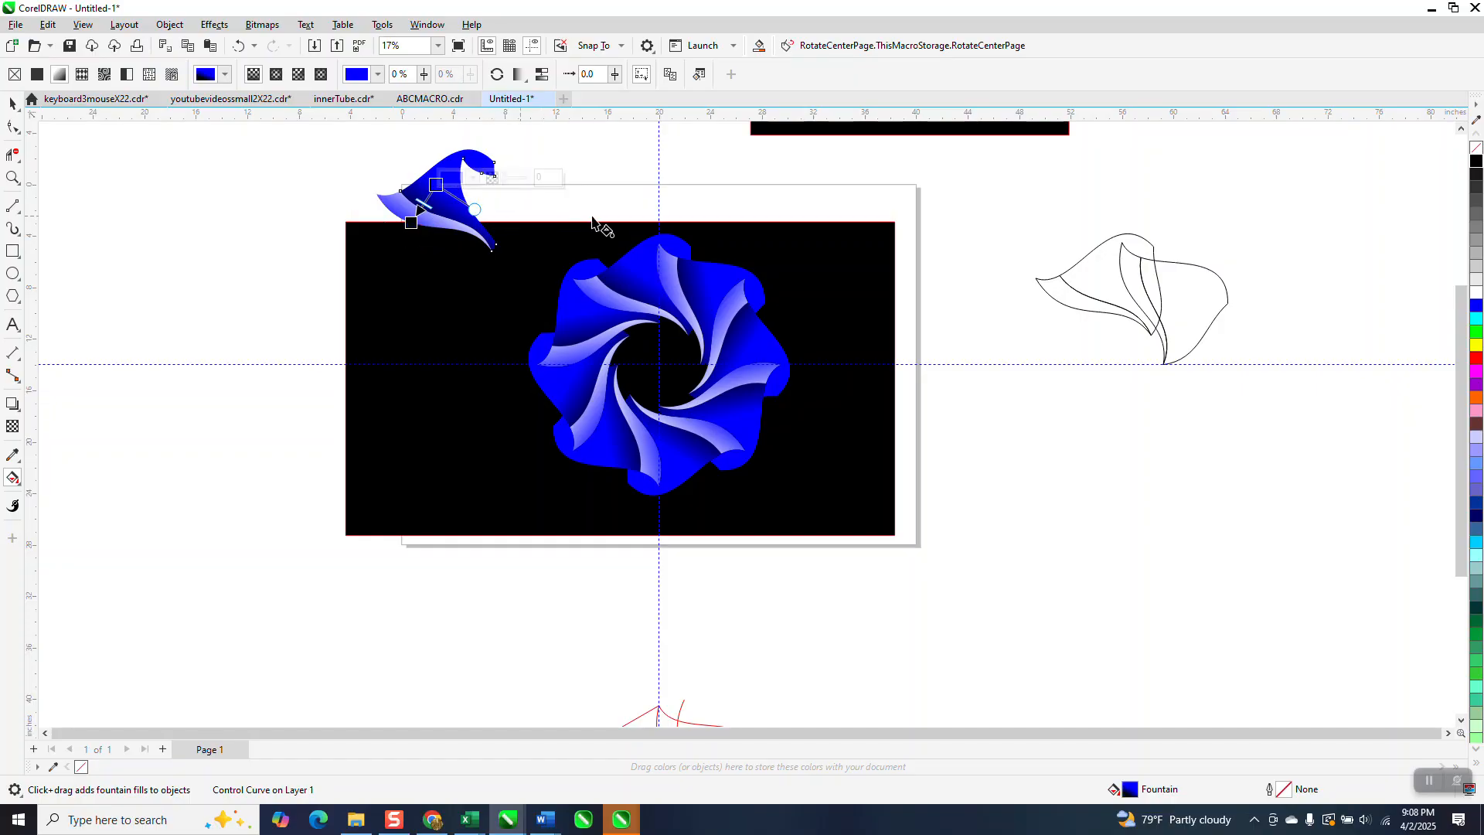
{"action": "left_click", "coordinate": [409, 224]}
{"action": "left_click_drag", "start_coordinate": [409, 224], "coordinate": [401, 241]}
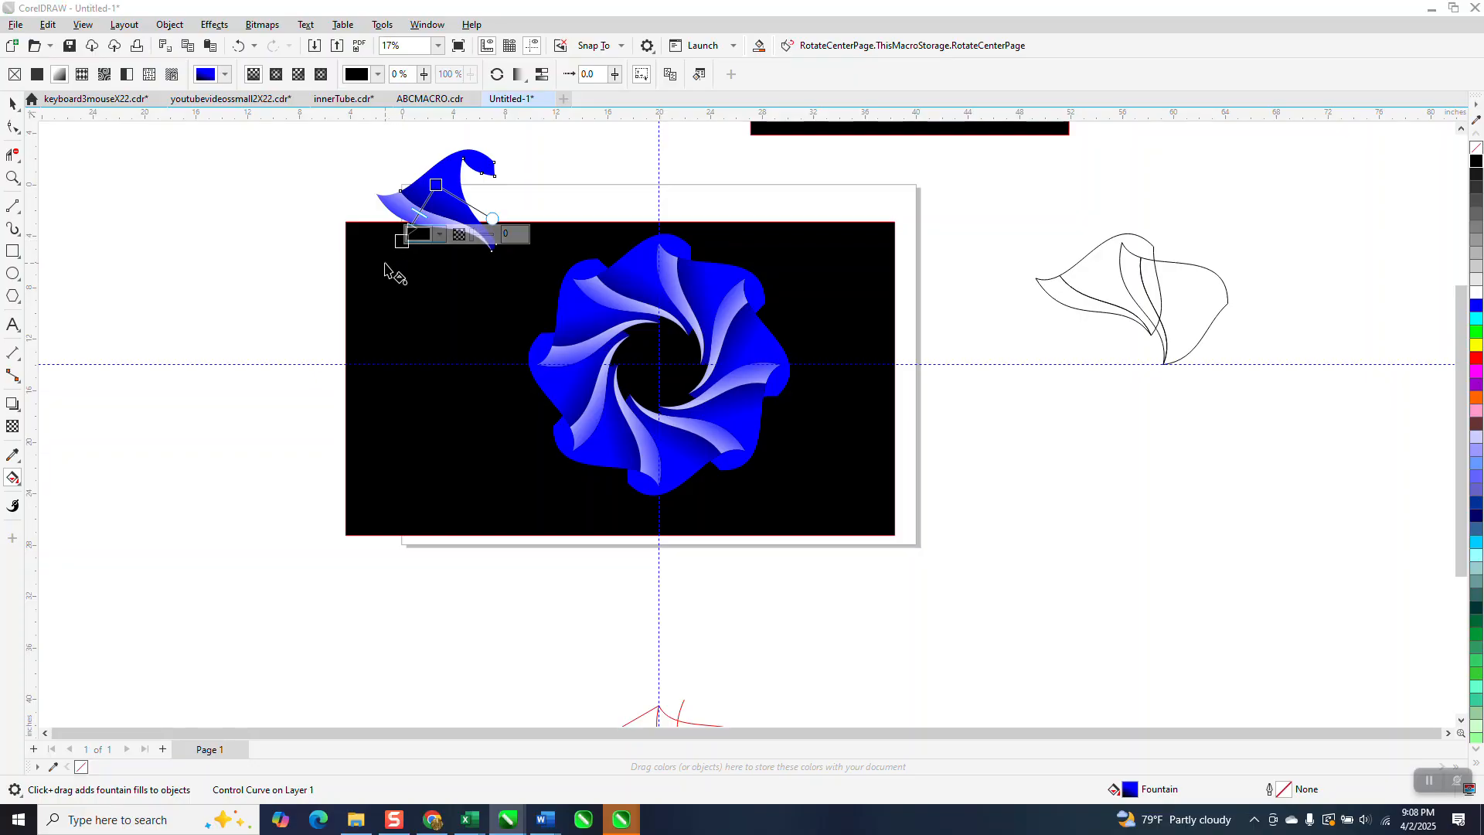
{"action": "left_click_drag", "start_coordinate": [400, 242], "coordinate": [385, 269]}
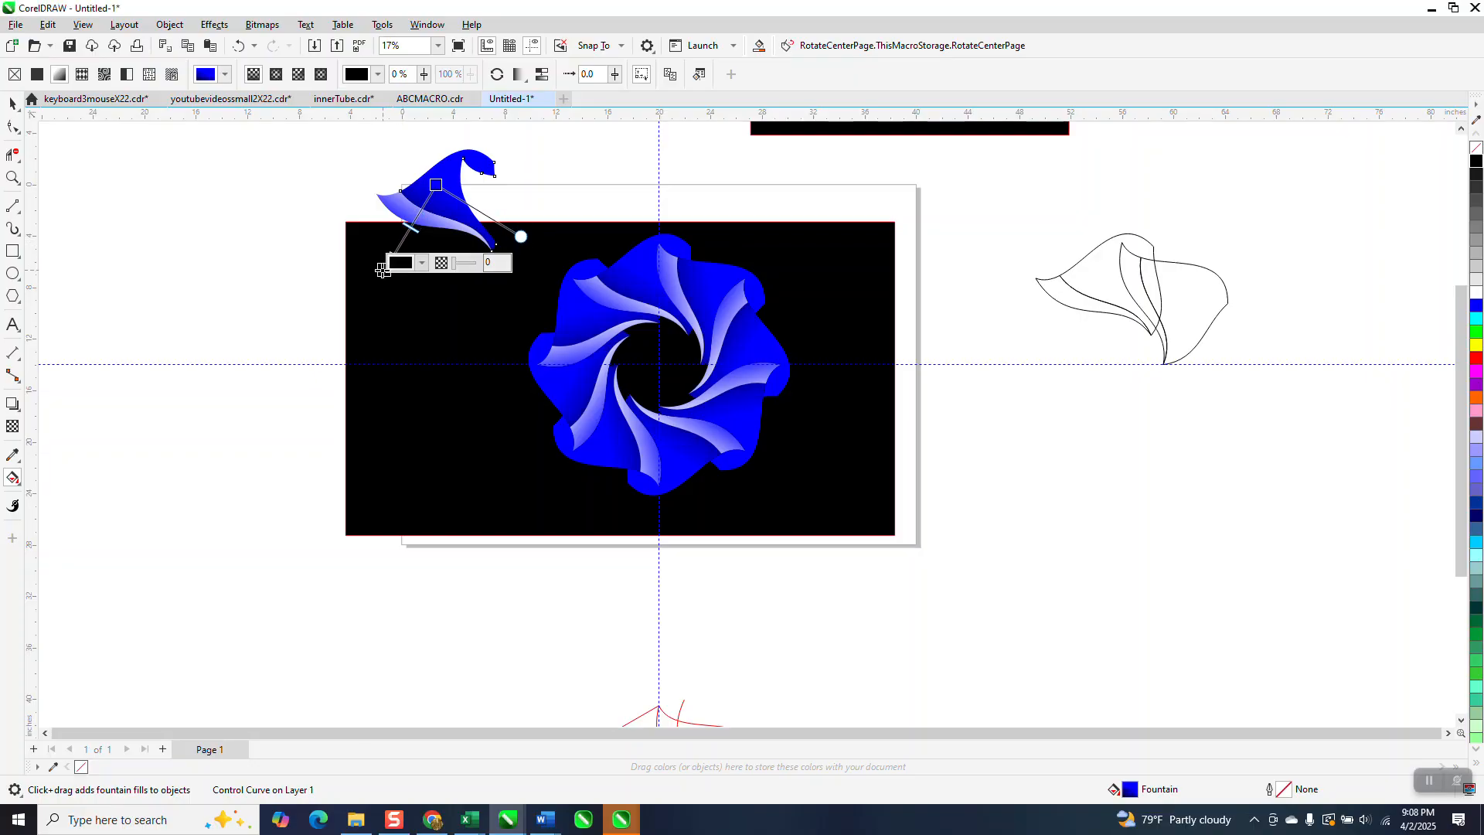
{"action": "left_click_drag", "start_coordinate": [437, 183], "coordinate": [421, 200]}
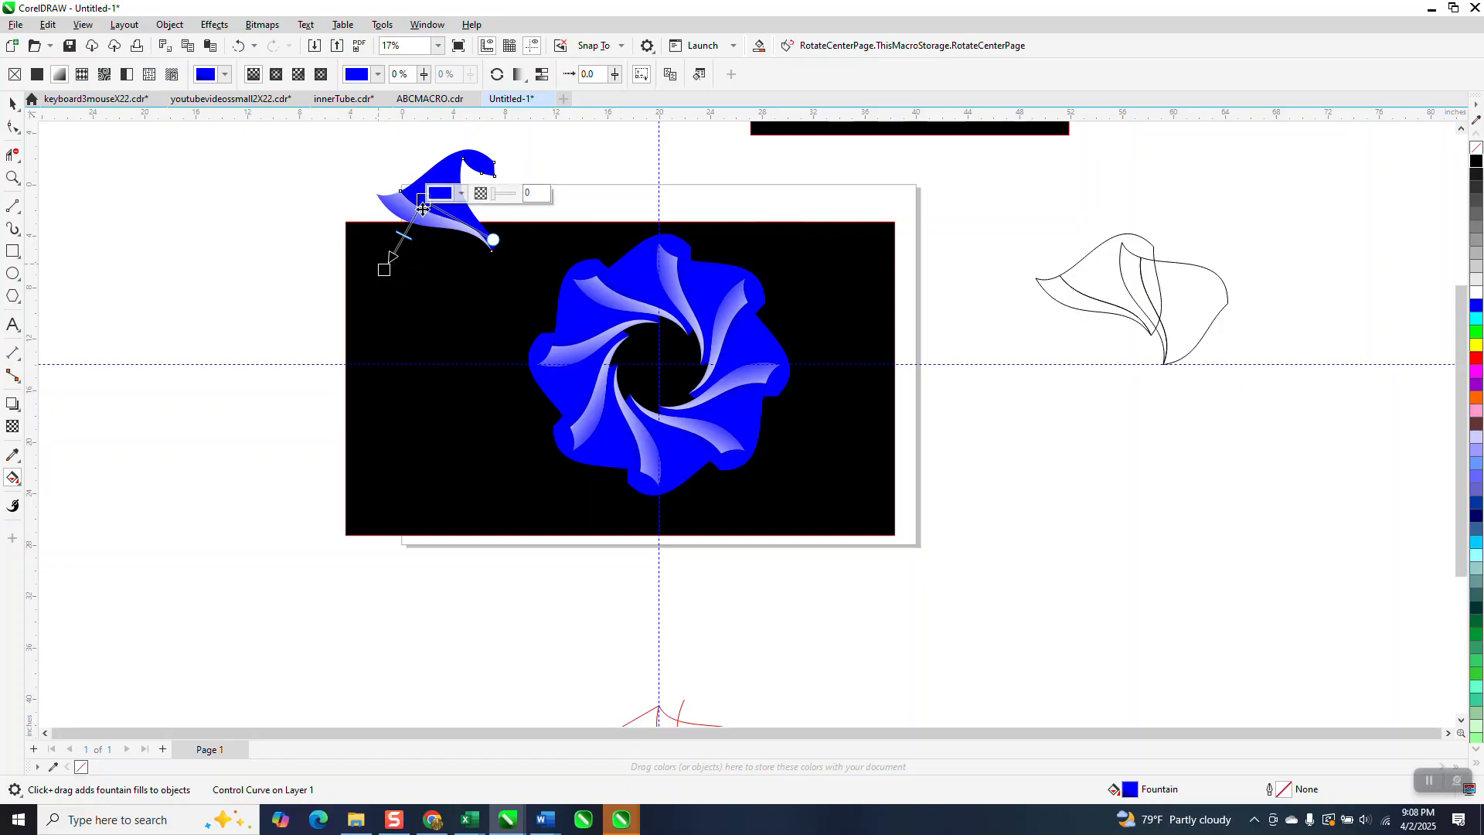
{"action": "left_click_drag", "start_coordinate": [421, 199], "coordinate": [447, 157]}
{"action": "left_click_drag", "start_coordinate": [392, 258], "coordinate": [407, 232]}
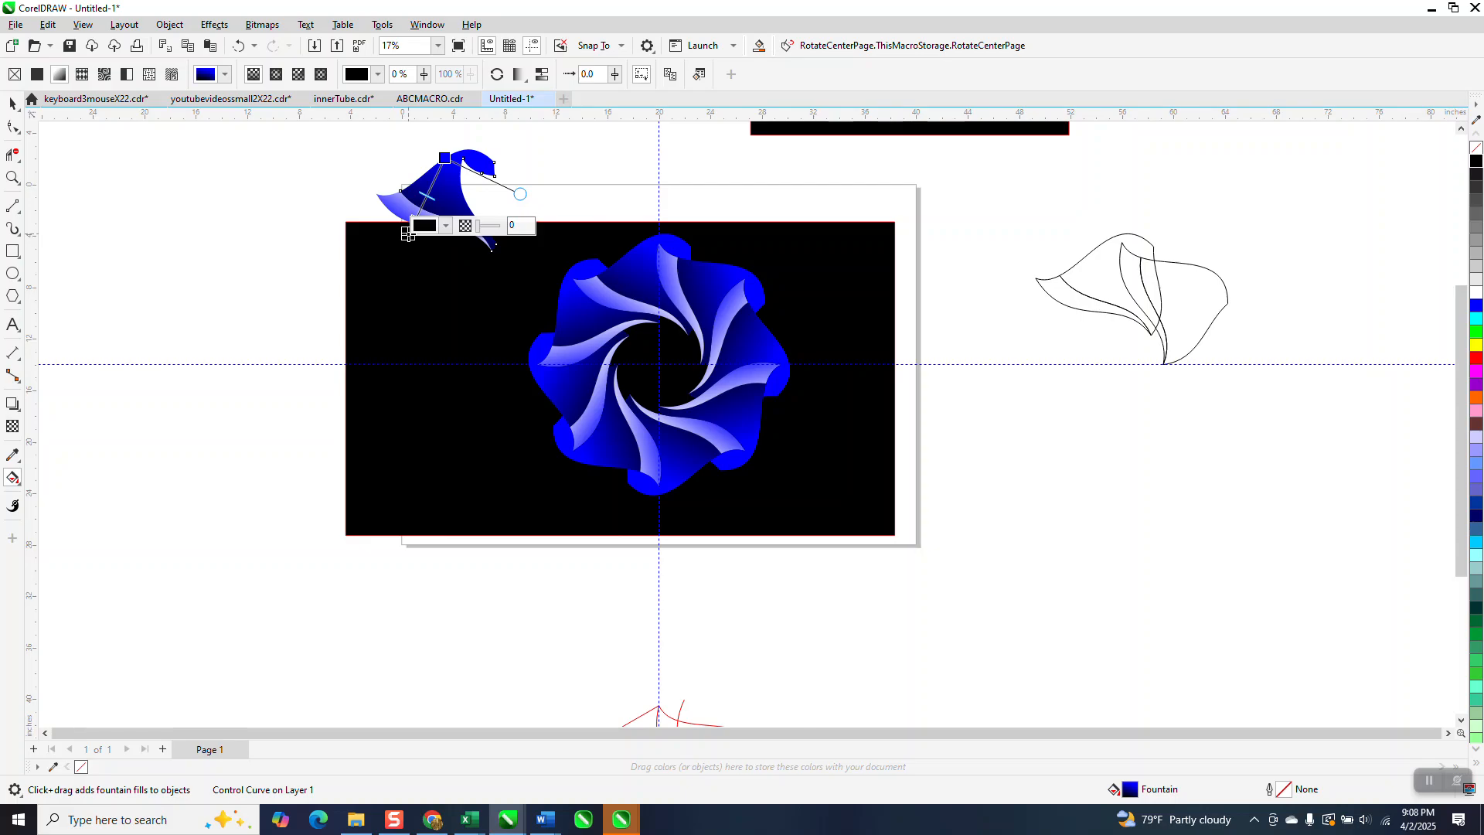
{"action": "left_click_drag", "start_coordinate": [418, 216], "coordinate": [418, 214]}
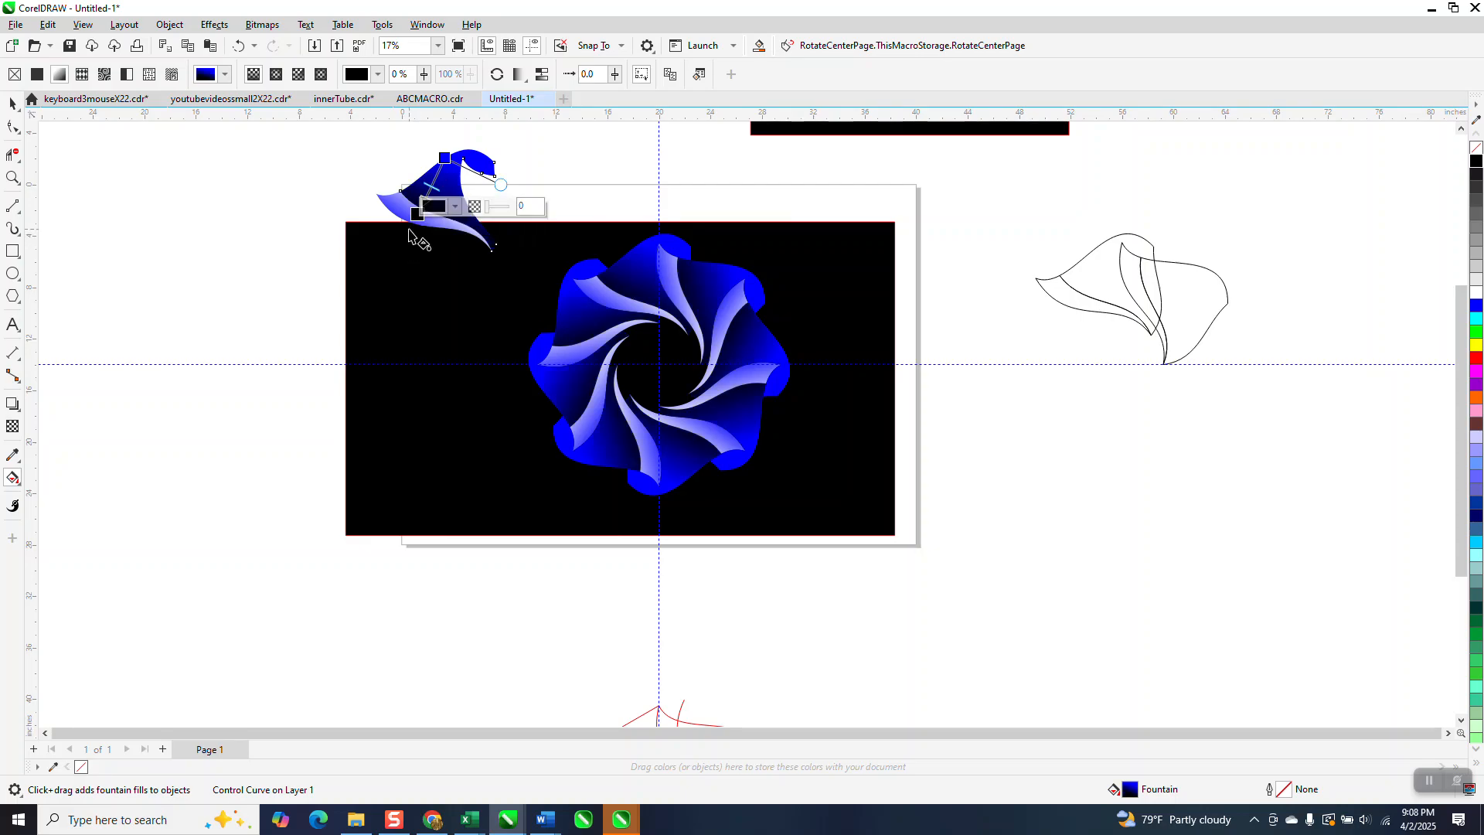
{"action": "left_click", "coordinate": [11, 177]}
{"action": "left_click_drag", "start_coordinate": [562, 258], "coordinate": [813, 468]}
{"action": "scroll", "coordinate": [813, 468], "scroll_direction": "down", "scroll_amount": 2}
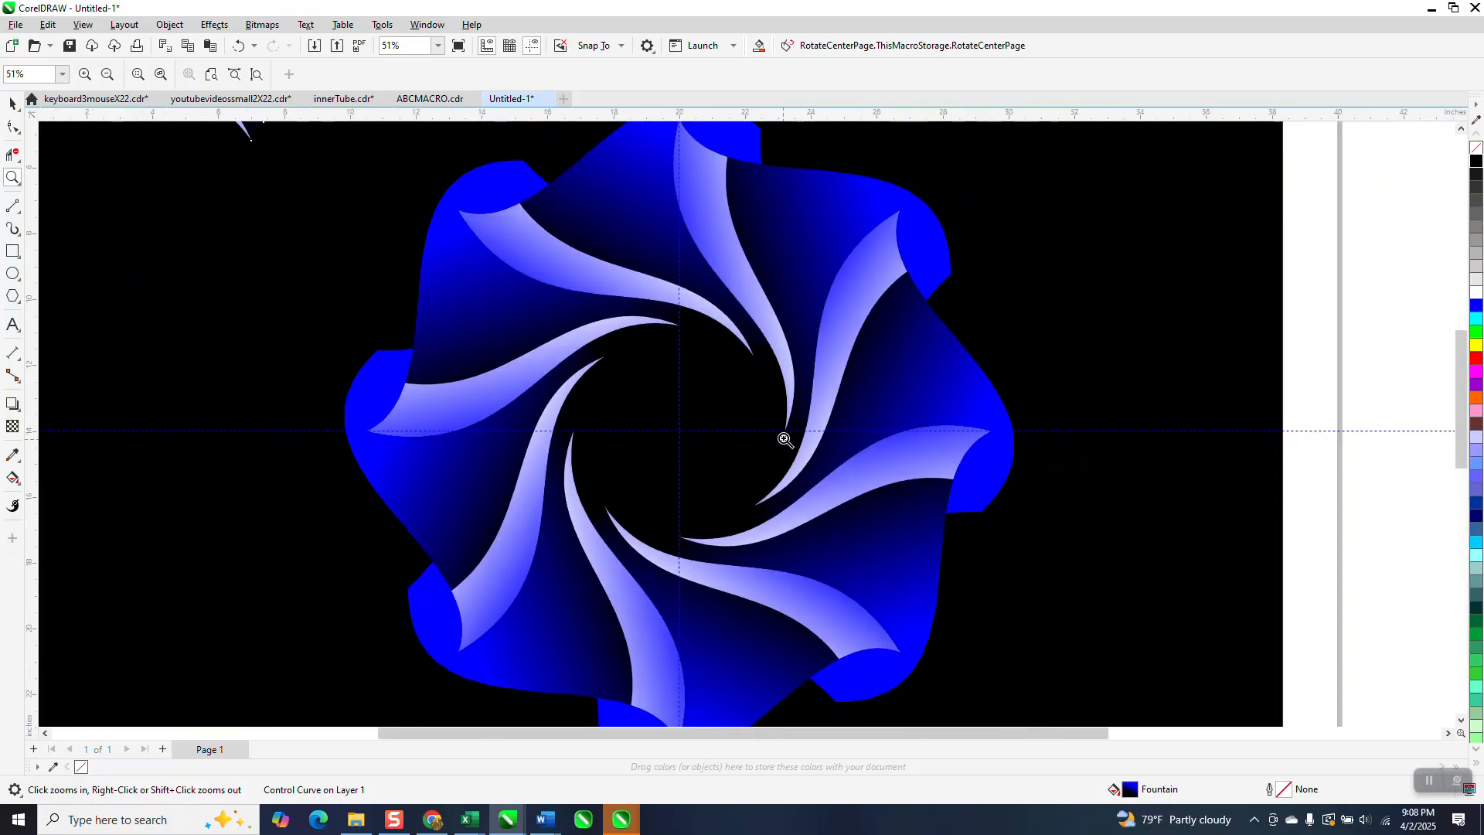
{"action": "scroll", "coordinate": [747, 458], "scroll_direction": "down", "scroll_amount": 1}
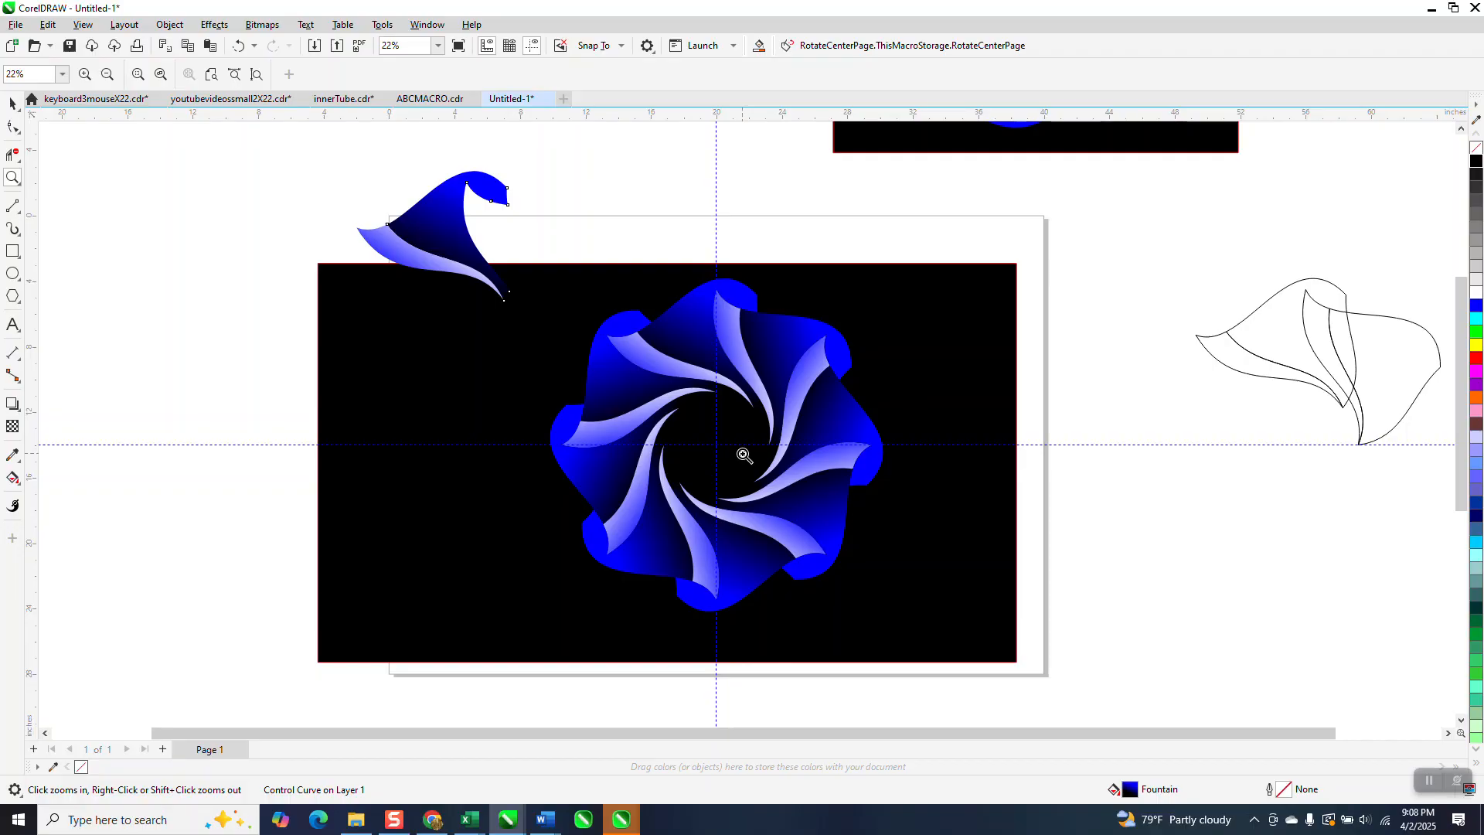